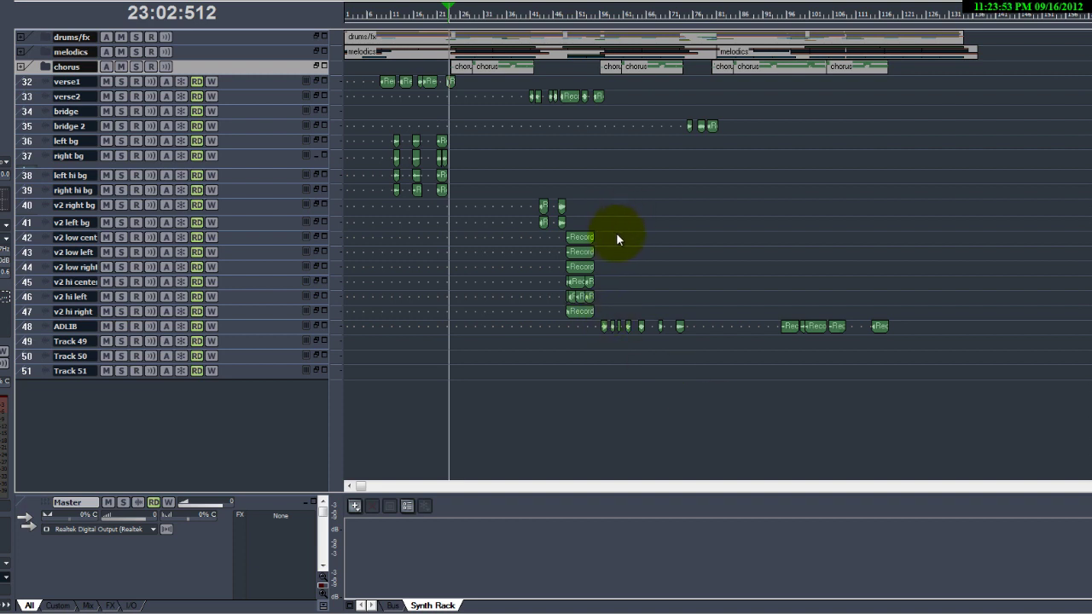
# Step: Enlarge the right bg and left hi bg tracks around their clips between bars 12 and 23
pyautogui.scroll(4, 453, 256)
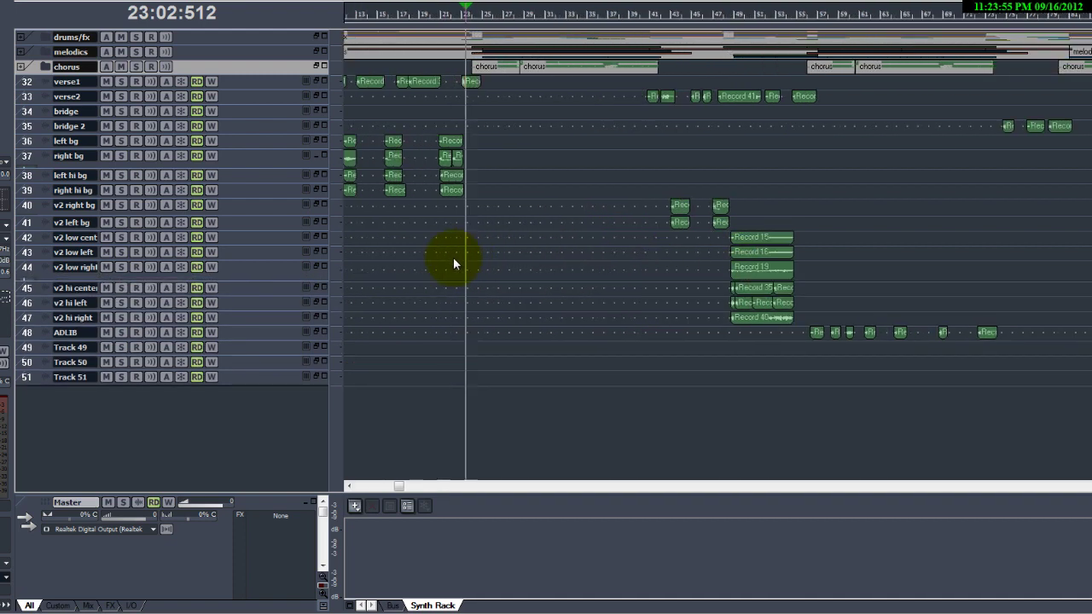
pyautogui.scroll(2, 443, 258)
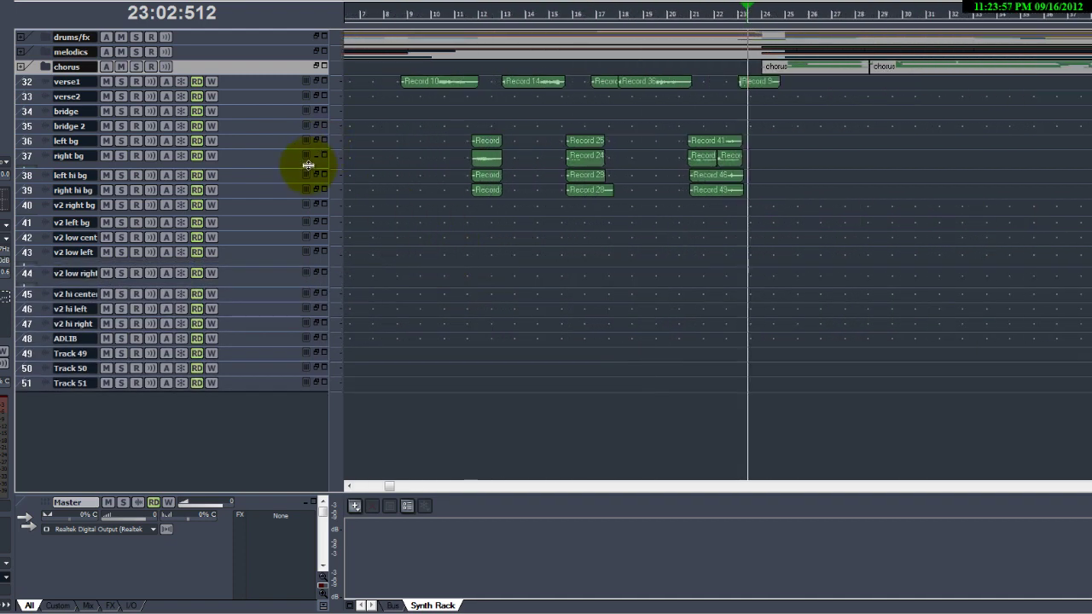
pyautogui.moveTo(305, 171); pyautogui.dragTo(299, 314)
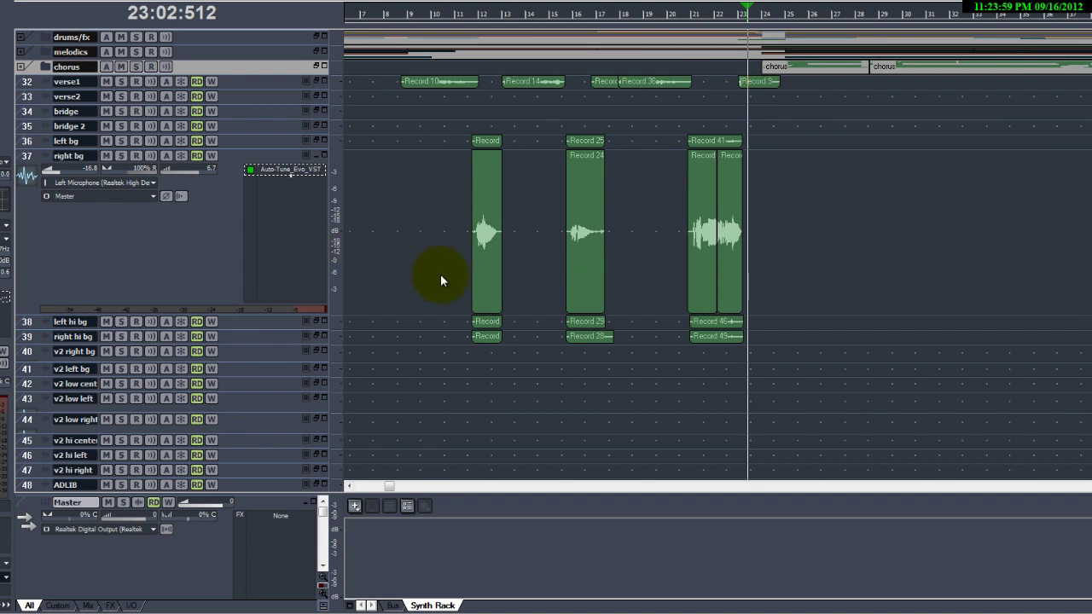
pyautogui.scroll(-2, 440, 274)
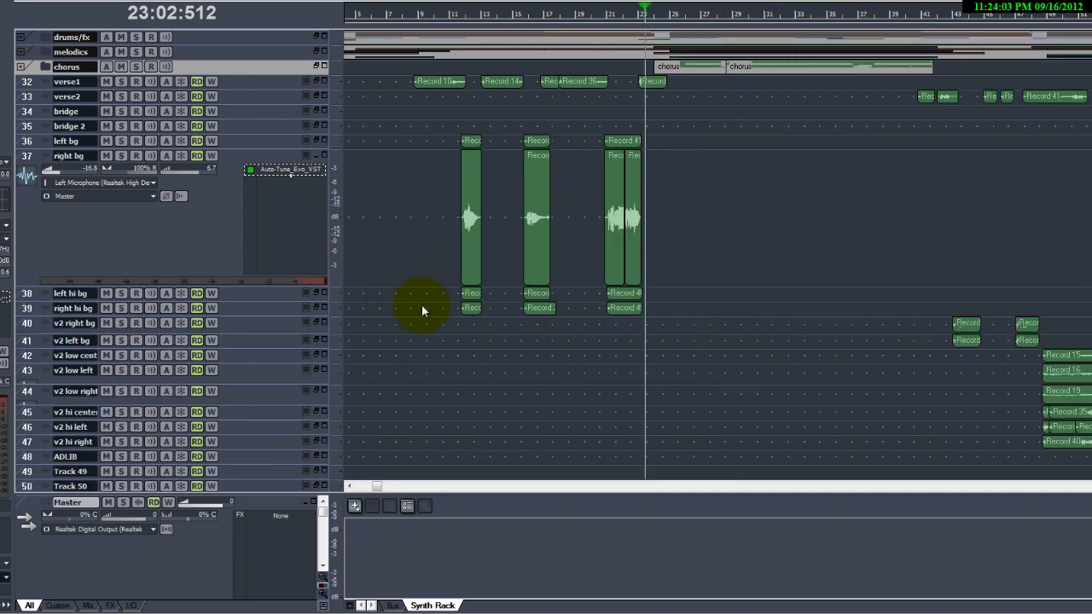
pyautogui.scroll(2, 421, 310)
pyautogui.hscroll(1, 577, 363)
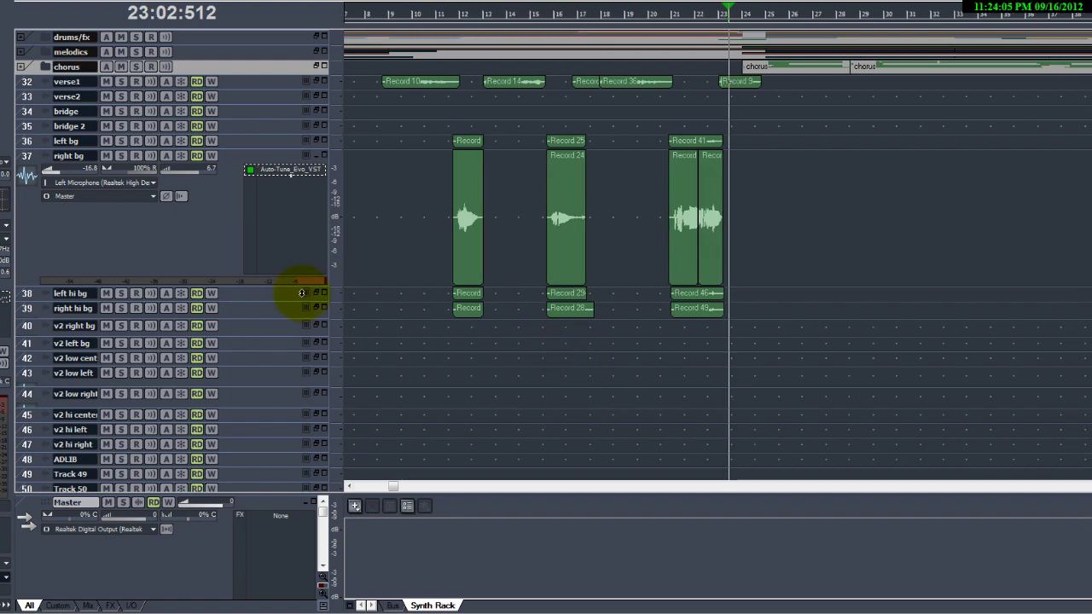
pyautogui.moveTo(301, 300); pyautogui.dragTo(301, 440)
pyautogui.scroll(2, 529, 319)
pyautogui.hscroll(-1, 712, 338)
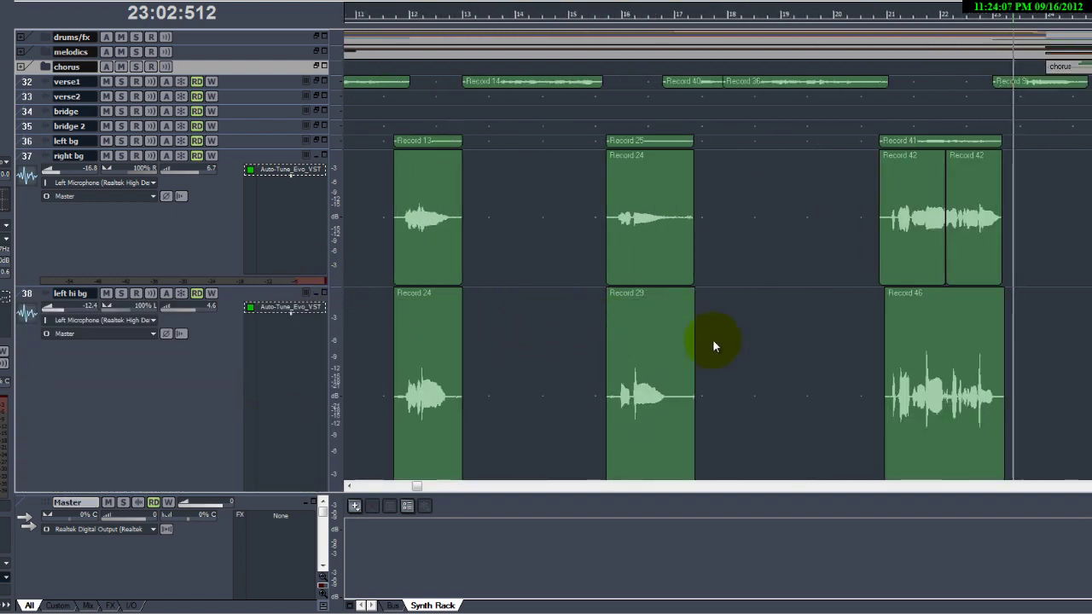
# Step: Trim the silence from both ends of the right bg and left hi bg clips near bar 16
pyautogui.scroll(2, 713, 338)
pyautogui.moveTo(685, 230); pyautogui.dragTo(653, 161)
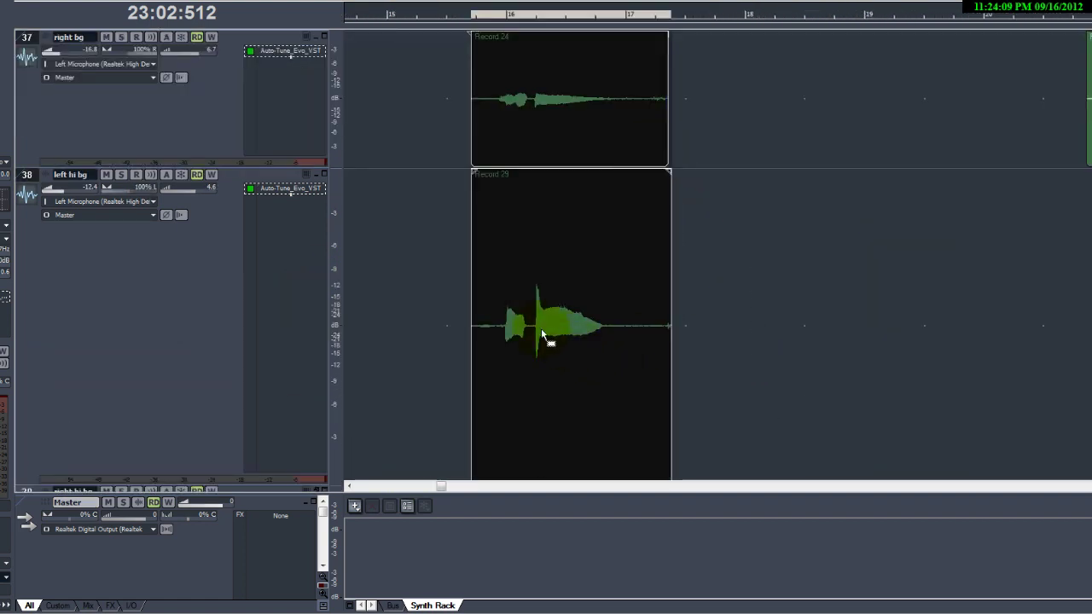
pyautogui.click(683, 325)
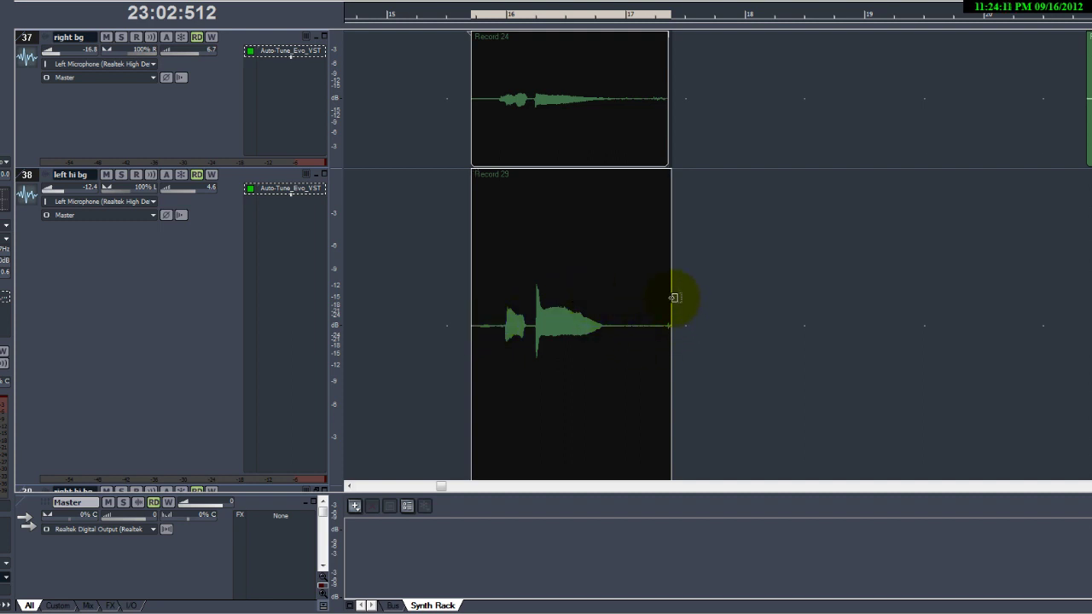
pyautogui.moveTo(674, 298); pyautogui.dragTo(617, 301)
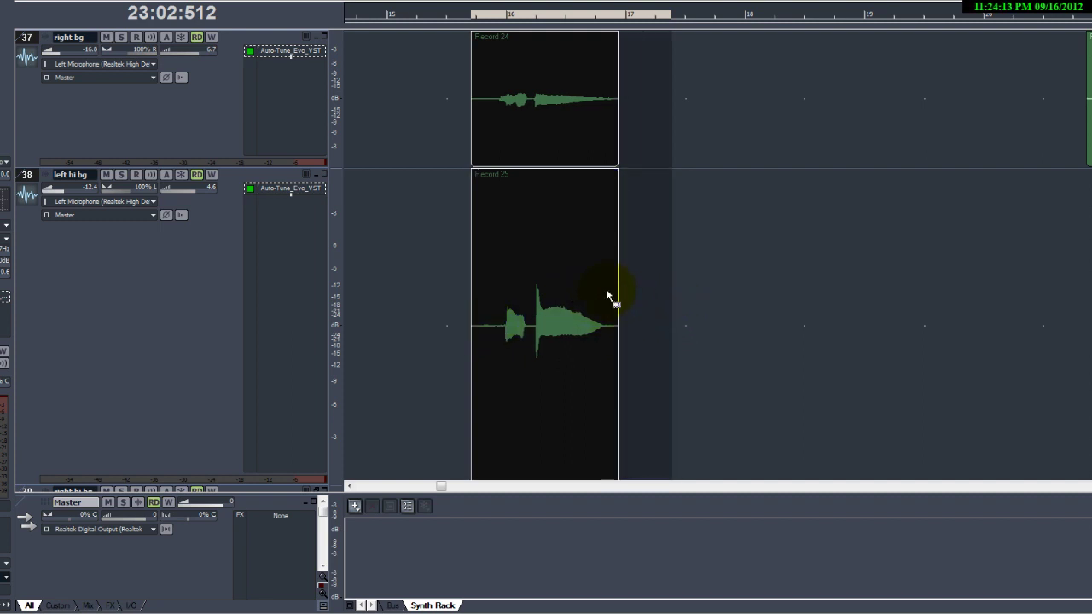
pyautogui.moveTo(471, 272); pyautogui.dragTo(487, 275)
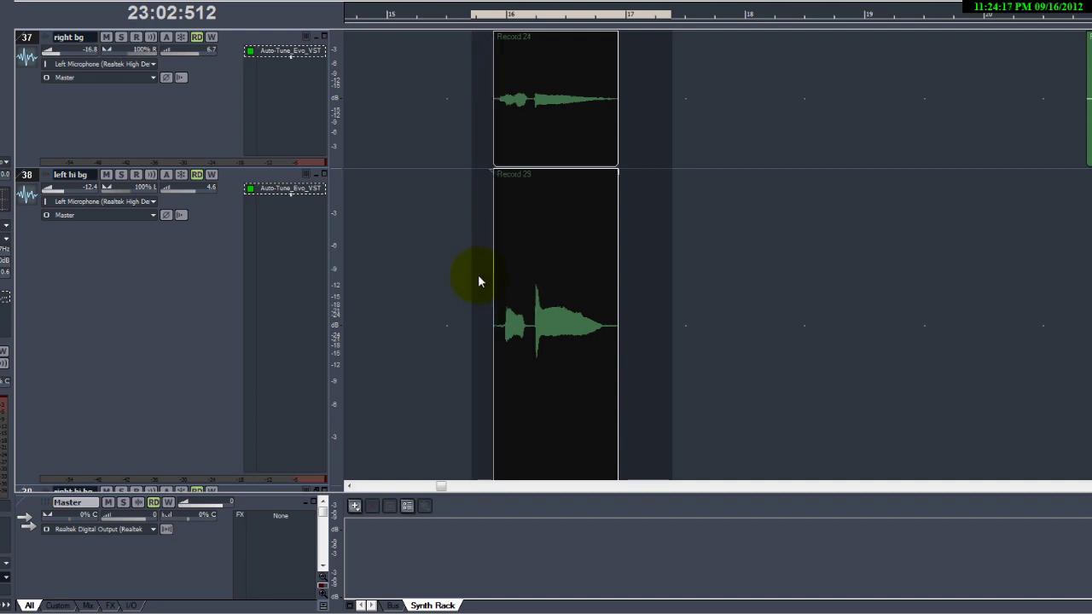
# Step: Trim the silent start of the right bg and left hi bg clips near bar 21
pyautogui.scroll(-5, 478, 274)
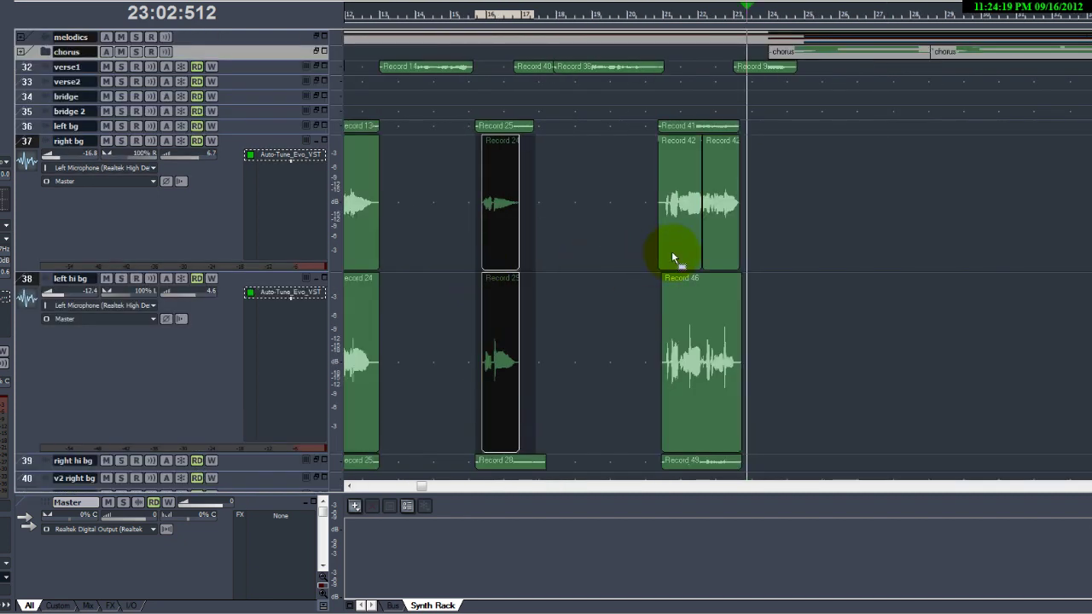
pyautogui.scroll(5, 755, 374)
pyautogui.moveTo(784, 348); pyautogui.dragTo(577, 209)
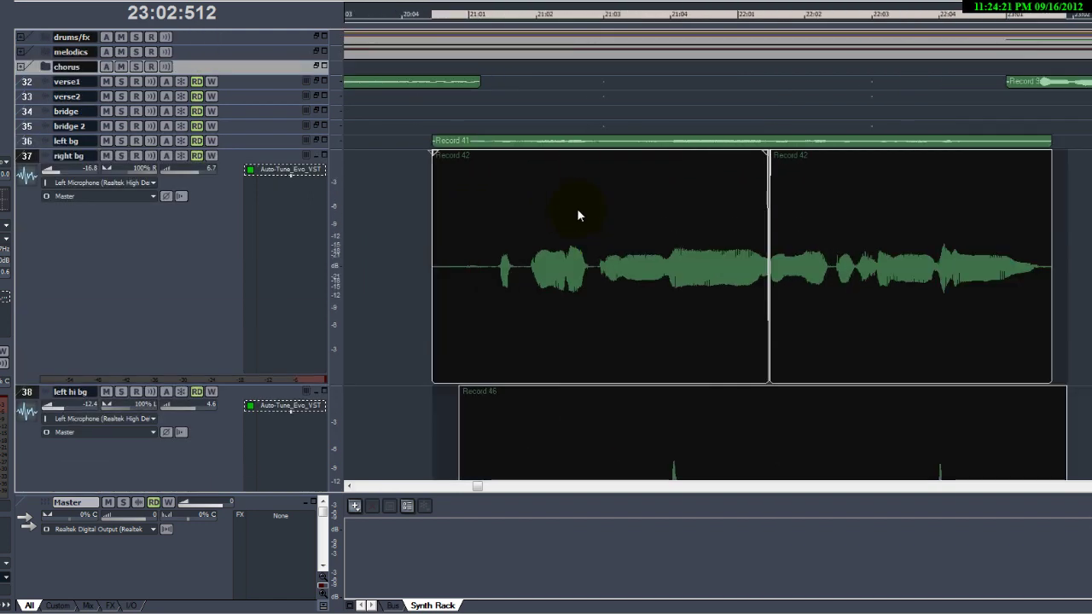
pyautogui.scroll(-2, 560, 261)
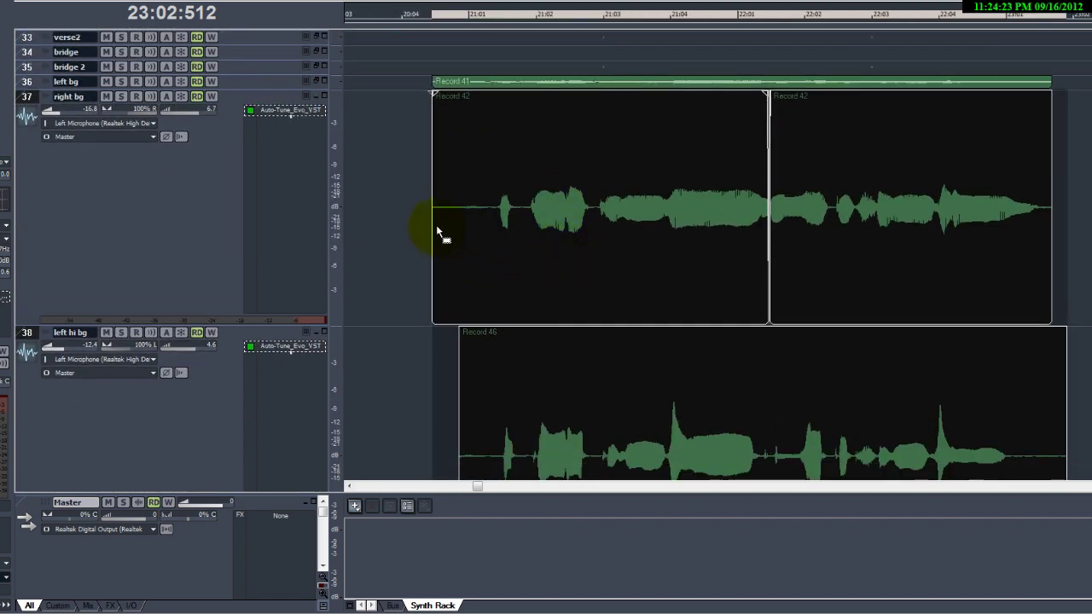
pyautogui.moveTo(432, 224); pyautogui.dragTo(492, 239)
# Step: Clear the clip selection and enlarge the right hi bg track to show its waveform
pyautogui.scroll(-5, 628, 250)
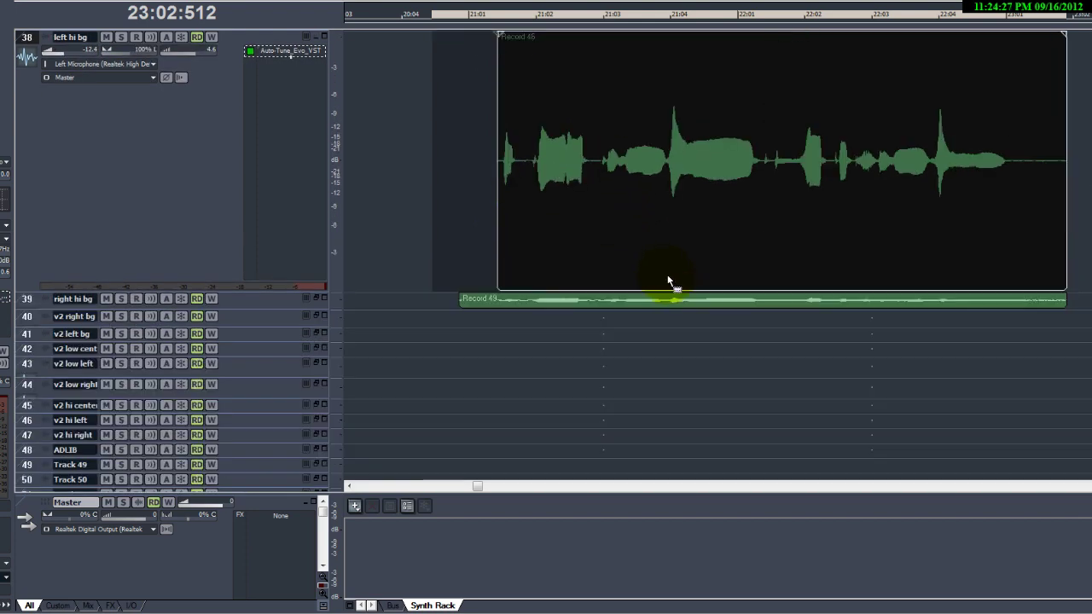
pyautogui.scroll(-1, 724, 290)
pyautogui.scroll(1, 939, 222)
pyautogui.click(1067, 157)
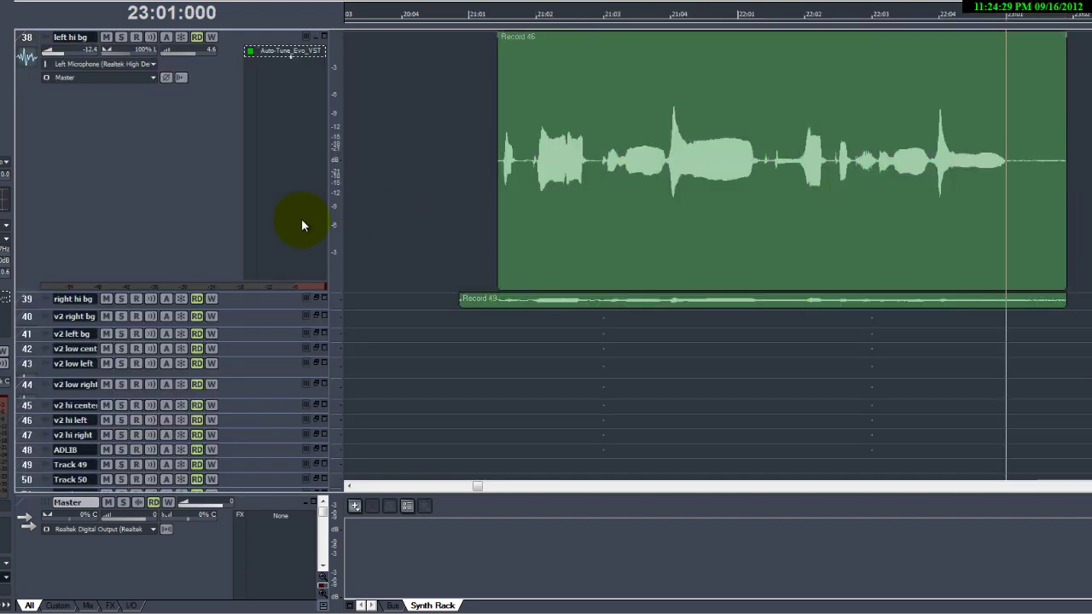
pyautogui.moveTo(304, 307); pyautogui.dragTo(232, 458)
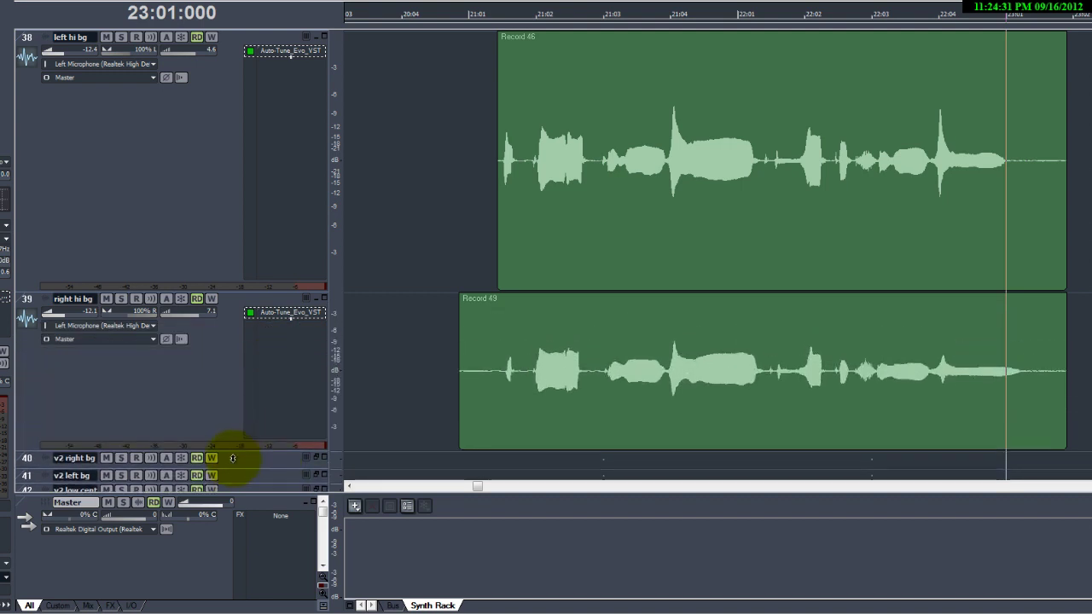
# Step: Trim the silent tails of both hi bg clips near bar 23 and the silent start of the right hi bg clip
pyautogui.click(1072, 367)
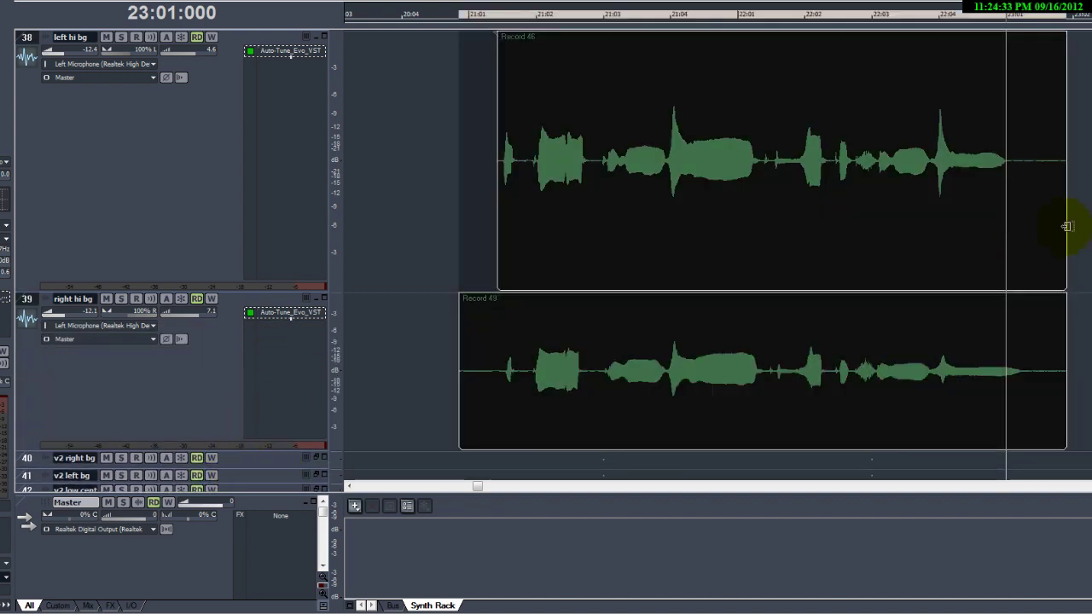
pyautogui.moveTo(1066, 226); pyautogui.dragTo(1030, 208)
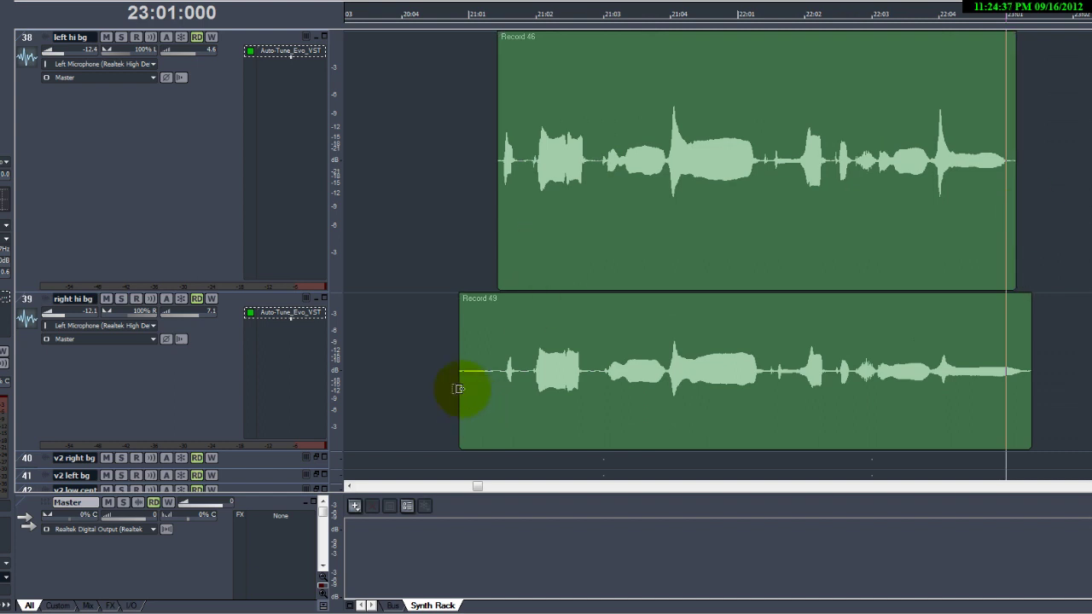
pyautogui.moveTo(459, 389); pyautogui.dragTo(497, 388)
# Step: Enlarge the right hi bg track and trim both ends of its bar 16 clip to match the left hi bg clip
pyautogui.scroll(-2, 492, 384)
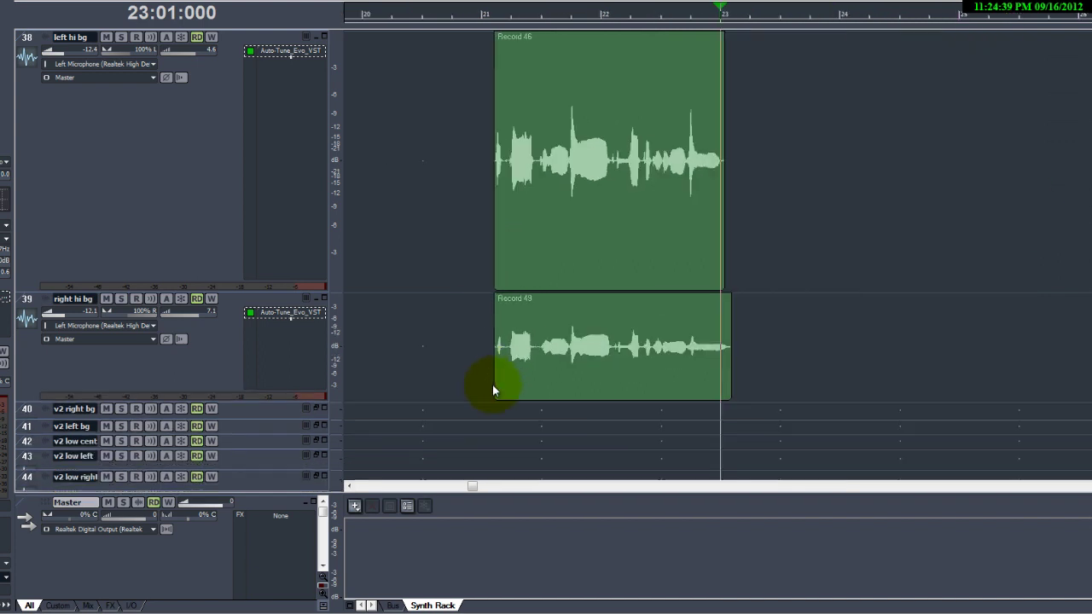
pyautogui.scroll(-4, 492, 383)
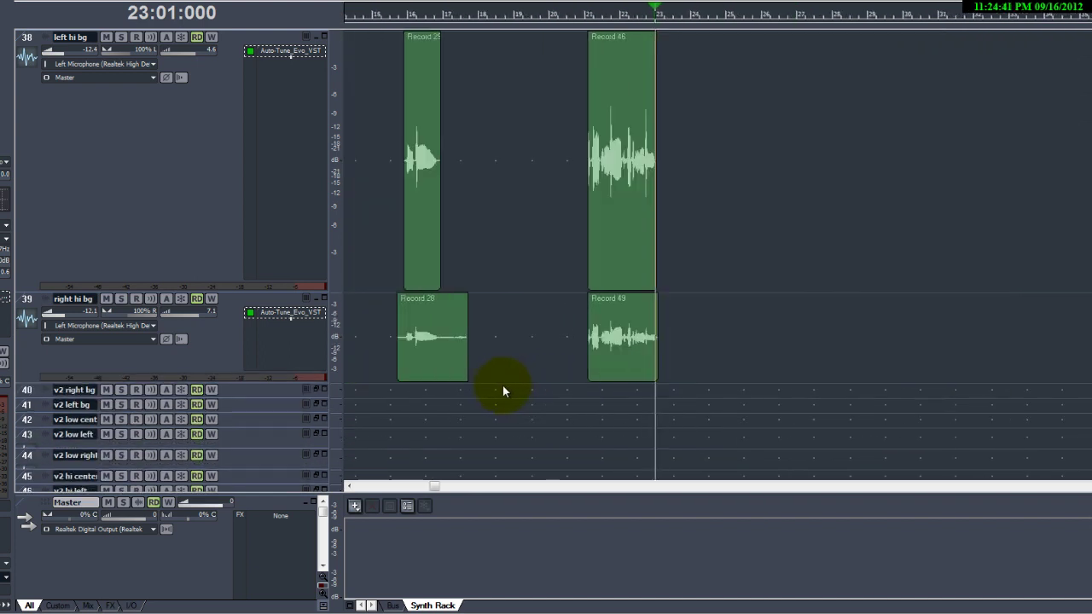
pyautogui.scroll(3, 503, 386)
pyautogui.hscroll(-6, 404, 351)
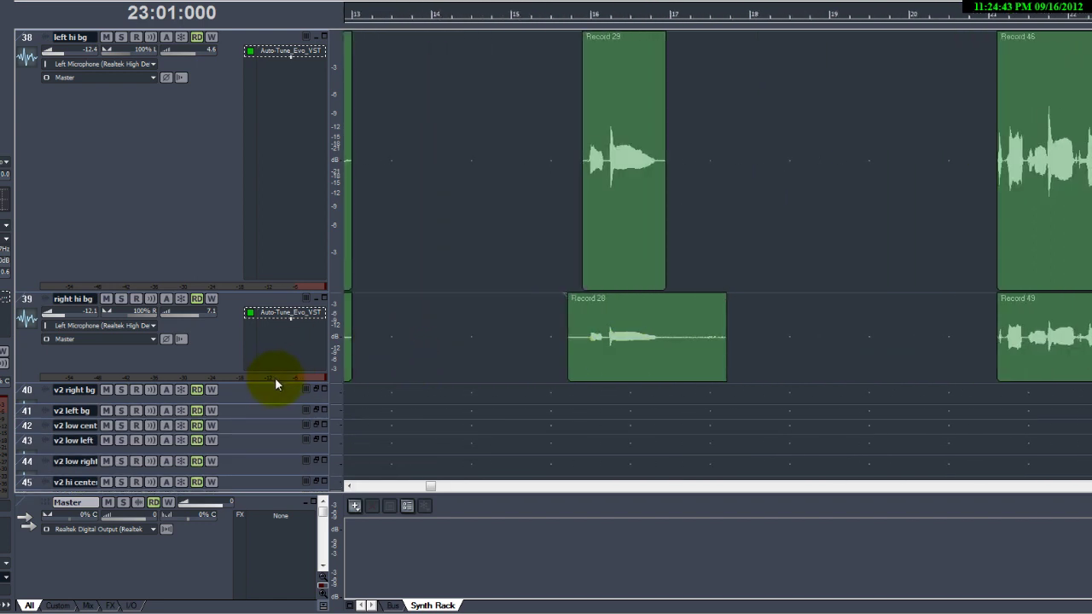
pyautogui.moveTo(275, 384); pyautogui.dragTo(274, 467)
pyautogui.moveTo(724, 404); pyautogui.dragTo(665, 417)
pyautogui.moveTo(568, 398); pyautogui.dragTo(581, 401)
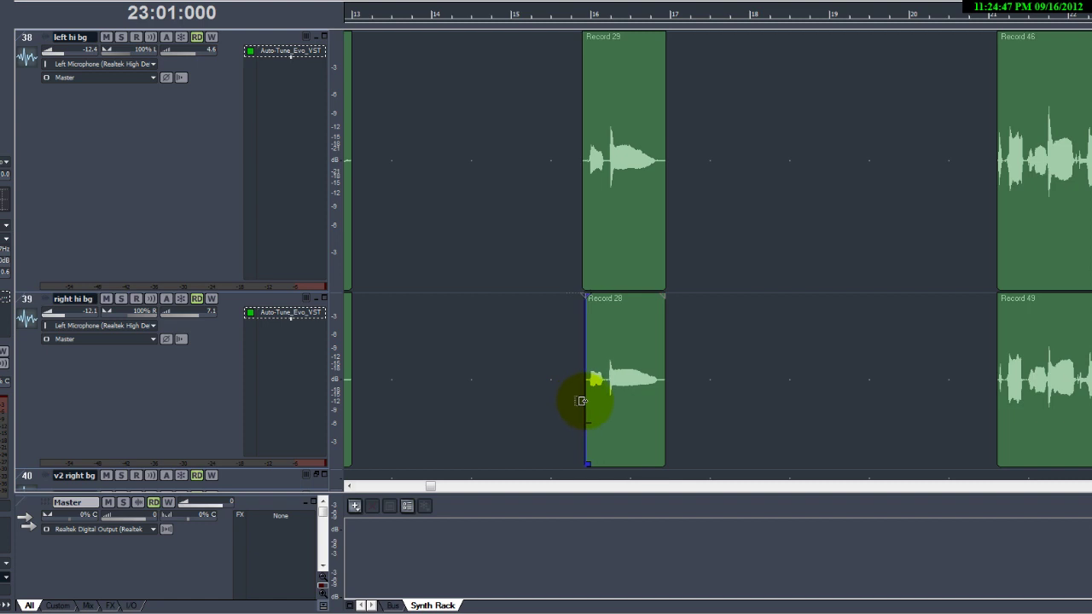
# Step: Trim the silence from both ends of the left hi bg and right hi bg clips near bar 12
pyautogui.scroll(-3, 572, 394)
pyautogui.hscroll(-3, 499, 363)
pyautogui.scroll(2, 531, 334)
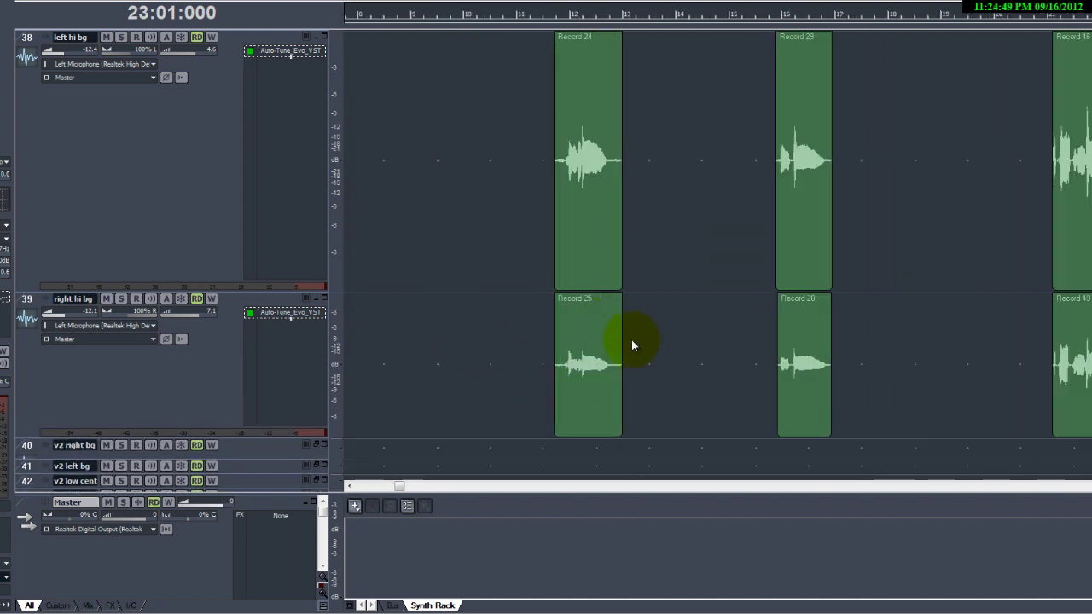
pyautogui.scroll(2, 631, 345)
pyautogui.moveTo(689, 329); pyautogui.dragTo(626, 224)
pyautogui.moveTo(535, 209); pyautogui.dragTo(547, 213)
# Step: Shrink the enlarged tracks to minimum height and look over the whole arrangement for unused tracks
pyautogui.scroll(-5, 601, 311)
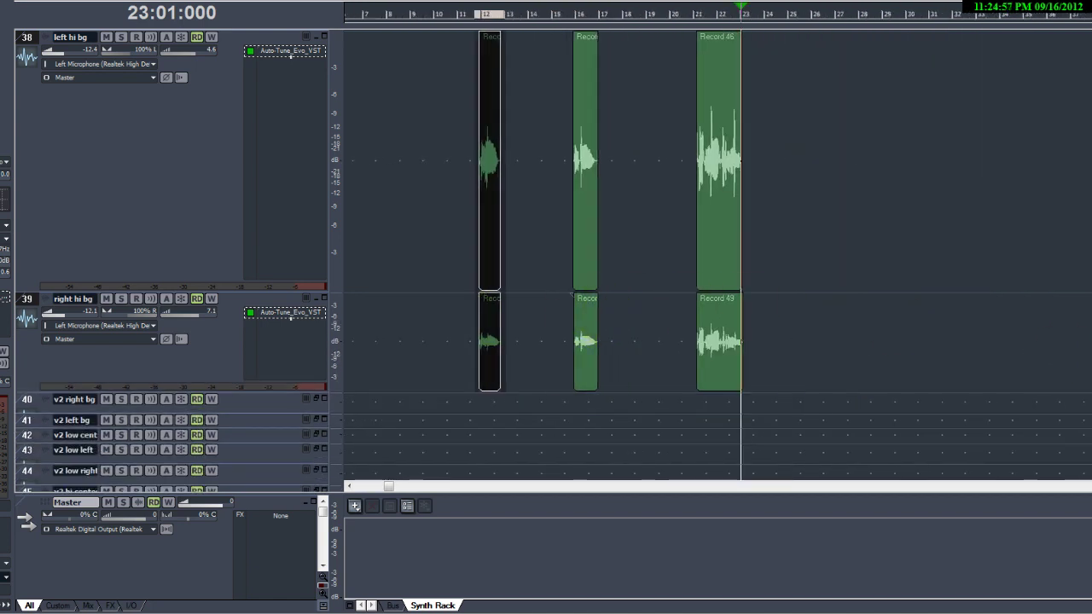
pyautogui.scroll(-3, 595, 311)
pyautogui.scroll(-2, 972, 350)
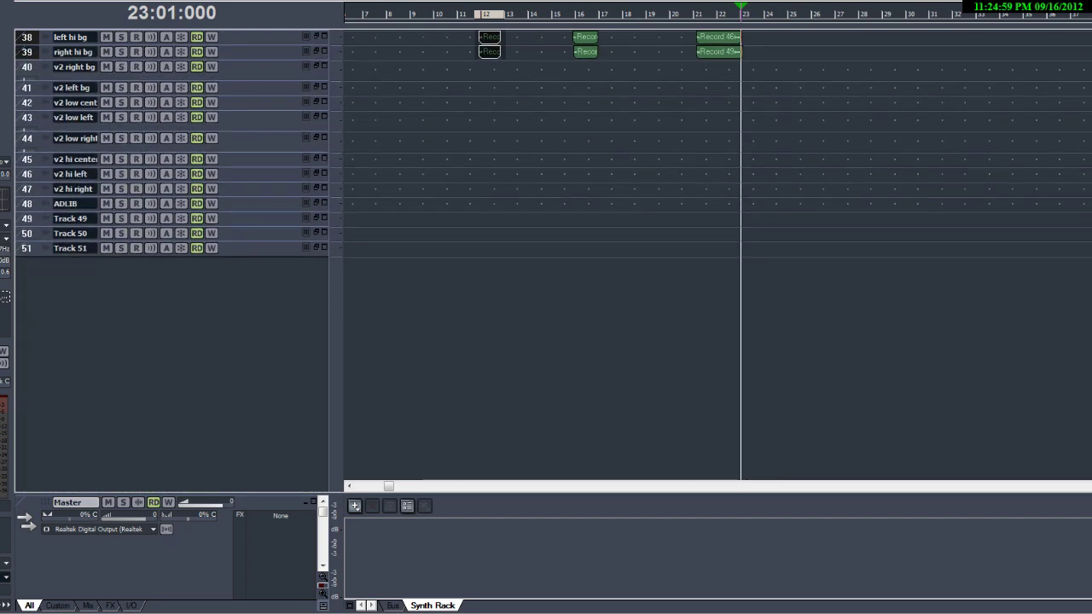
pyautogui.scroll(-3, 941, 312)
pyautogui.scroll(-2, 940, 309)
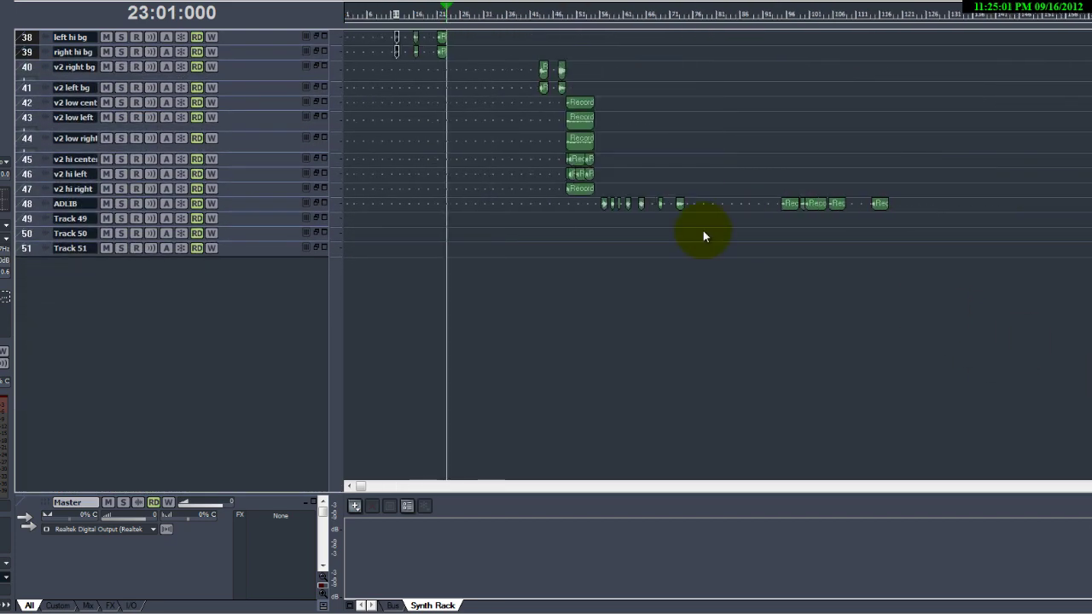
pyautogui.scroll(2, 514, 269)
pyautogui.scroll(-2, 513, 269)
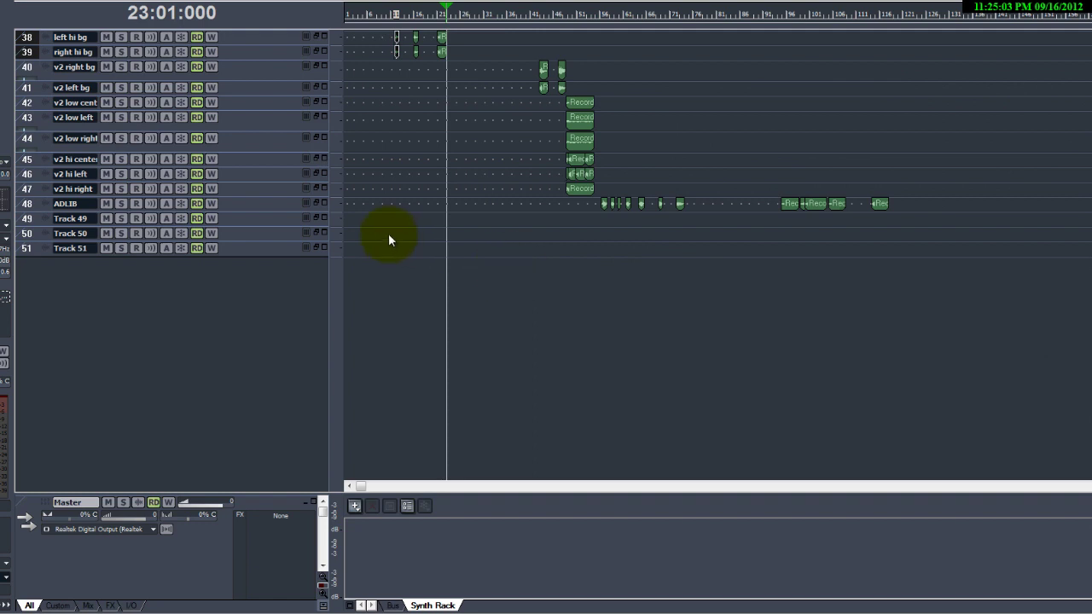
pyautogui.scroll(5, 429, 236)
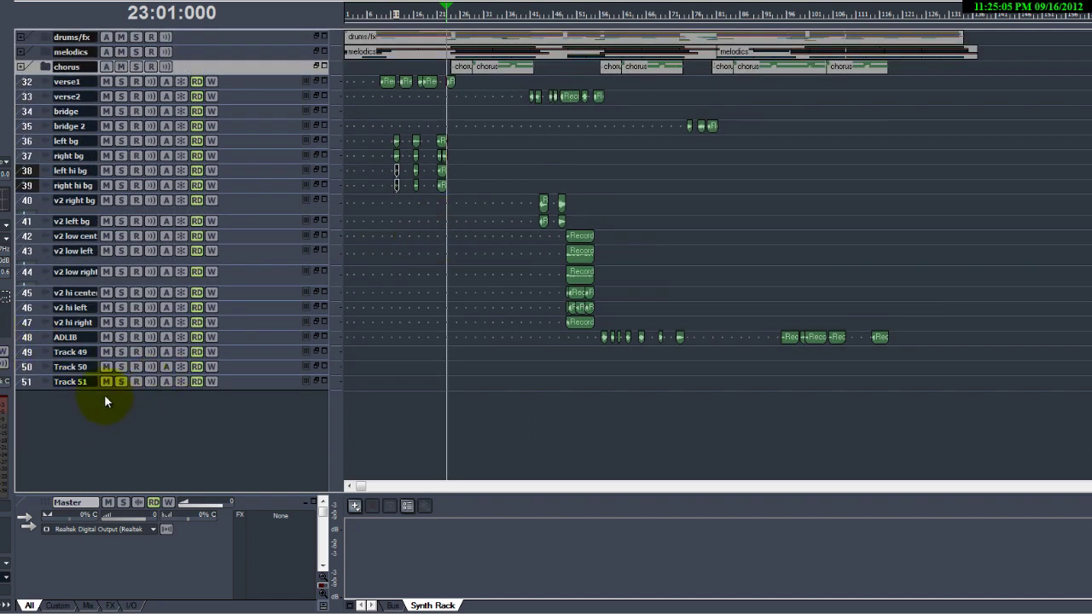
pyautogui.scroll(1, 417, 329)
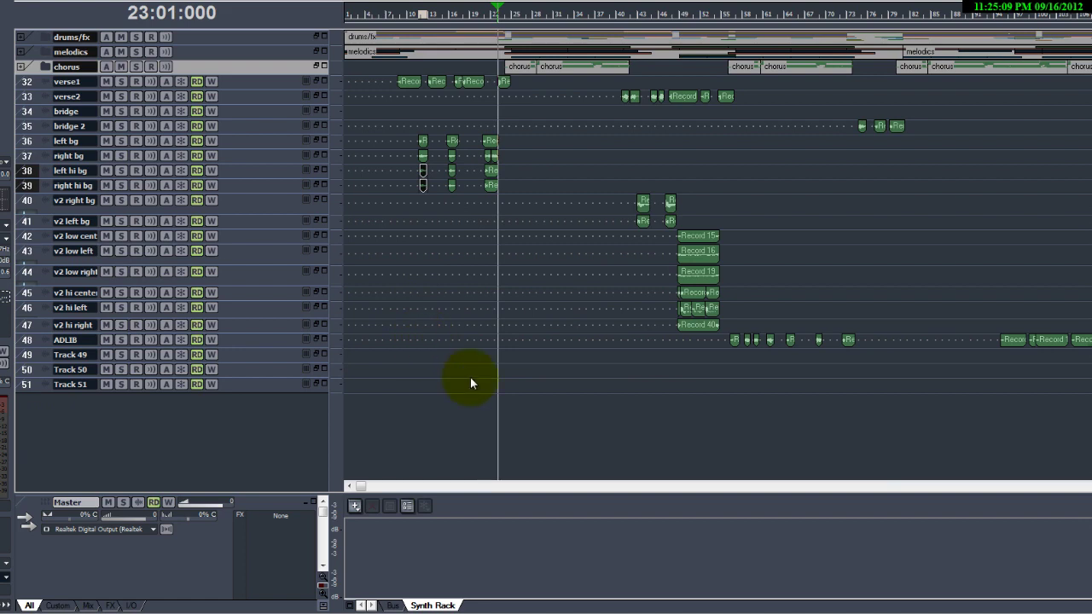
pyautogui.scroll(-1, 471, 378)
# Step: Delete the empty tracks 49, 50 and 51 below the ADLIB track
pyautogui.click(29, 357)
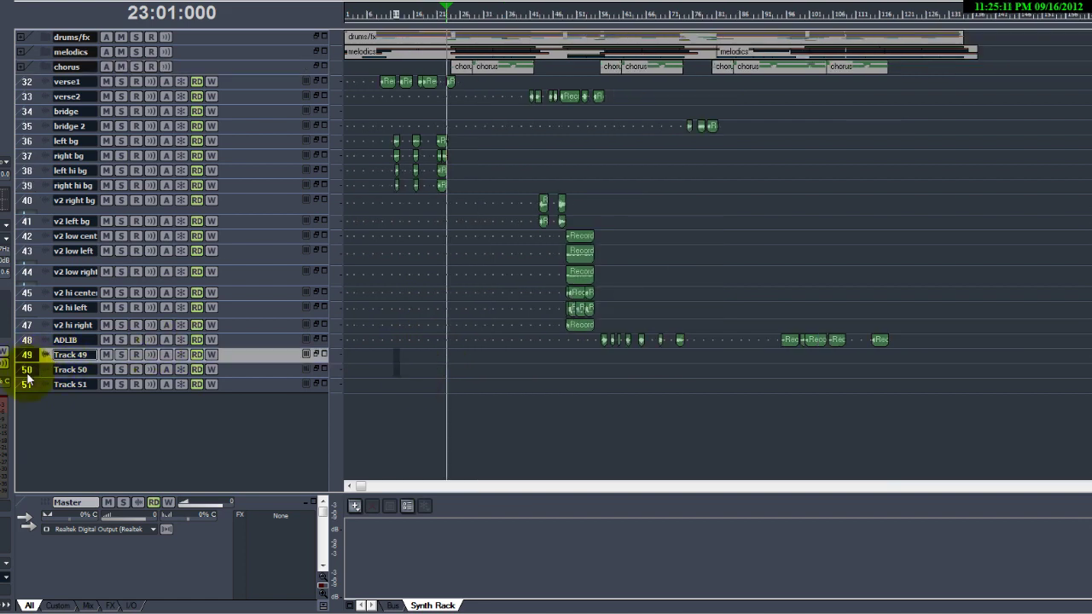
pyautogui.rightClick(231, 351)
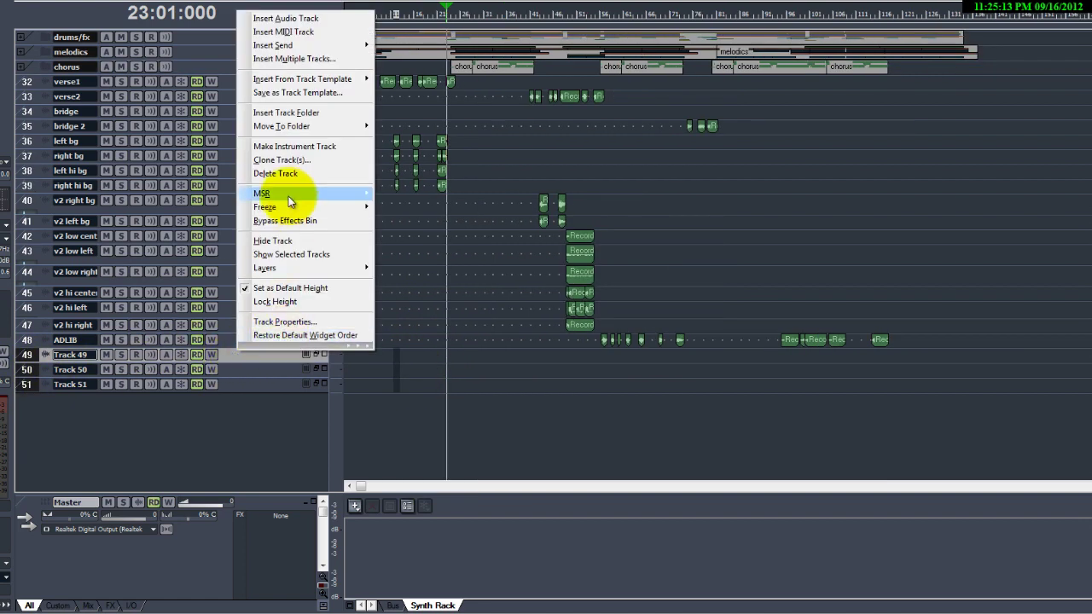
pyautogui.click(304, 177)
# Step: Expand the empty bridge track above bridge 2 and delete it
pyautogui.scroll(3, 459, 328)
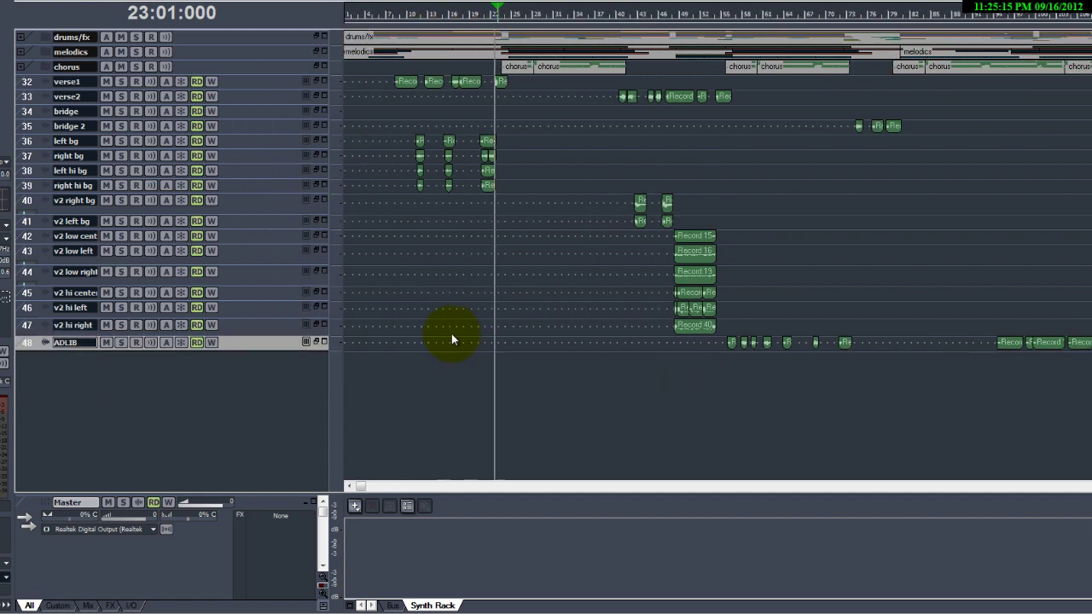
pyautogui.doubleClick(258, 118)
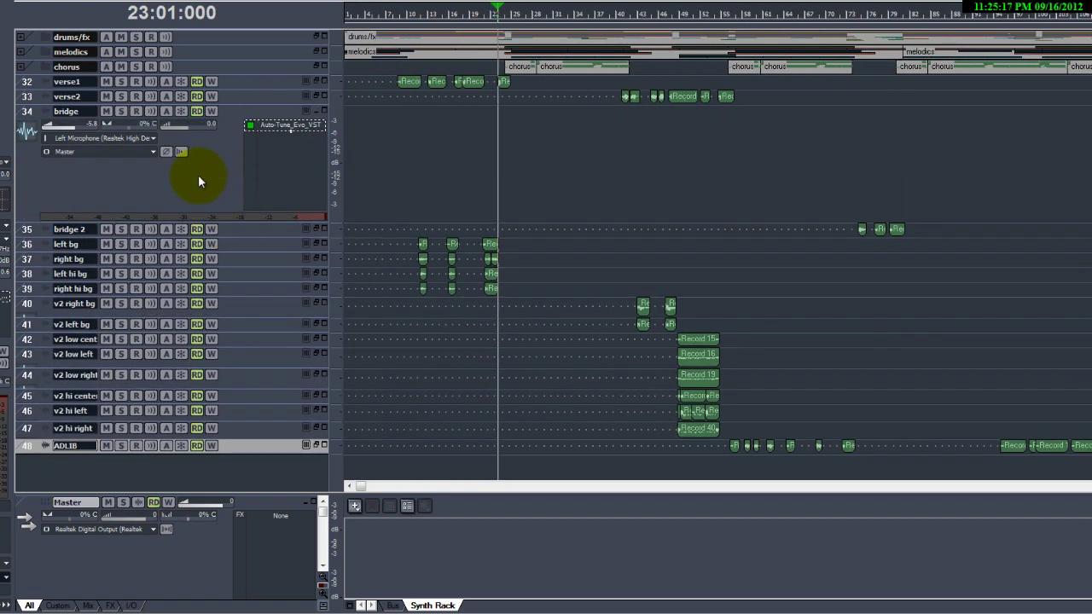
pyautogui.click(28, 117)
pyautogui.rightClick(200, 180)
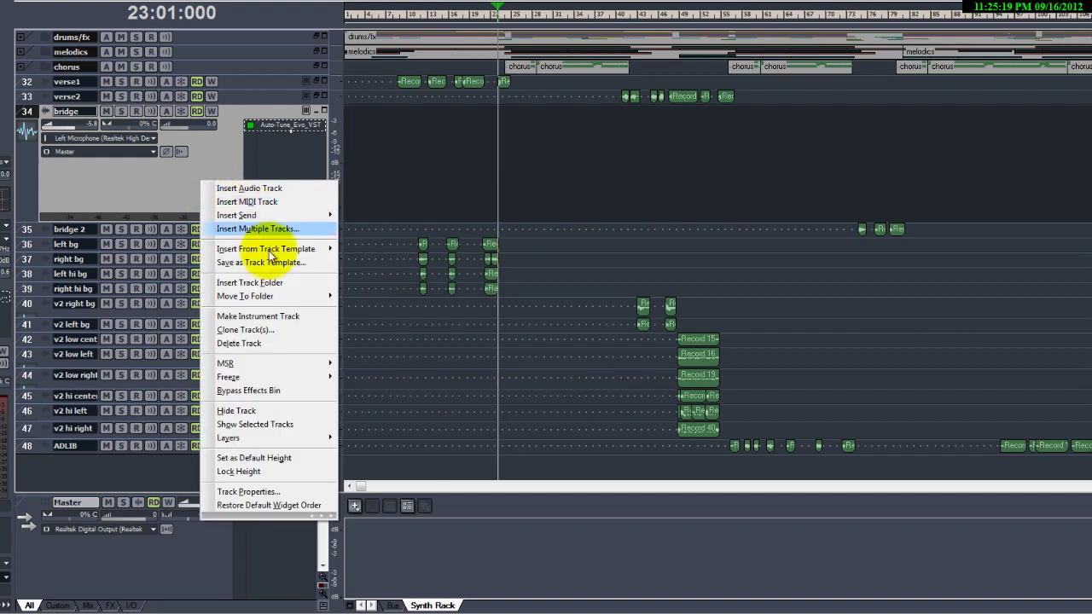
pyautogui.click(256, 343)
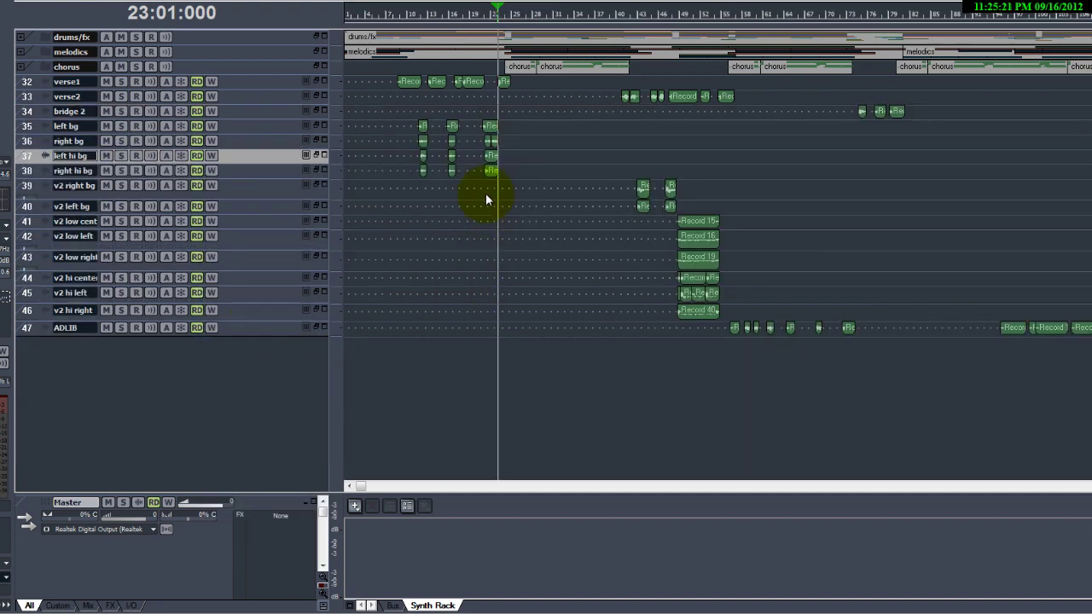
# Step: Enlarge the verse1 and verse2 tracks so their clip waveforms can be compared
pyautogui.click(290, 99)
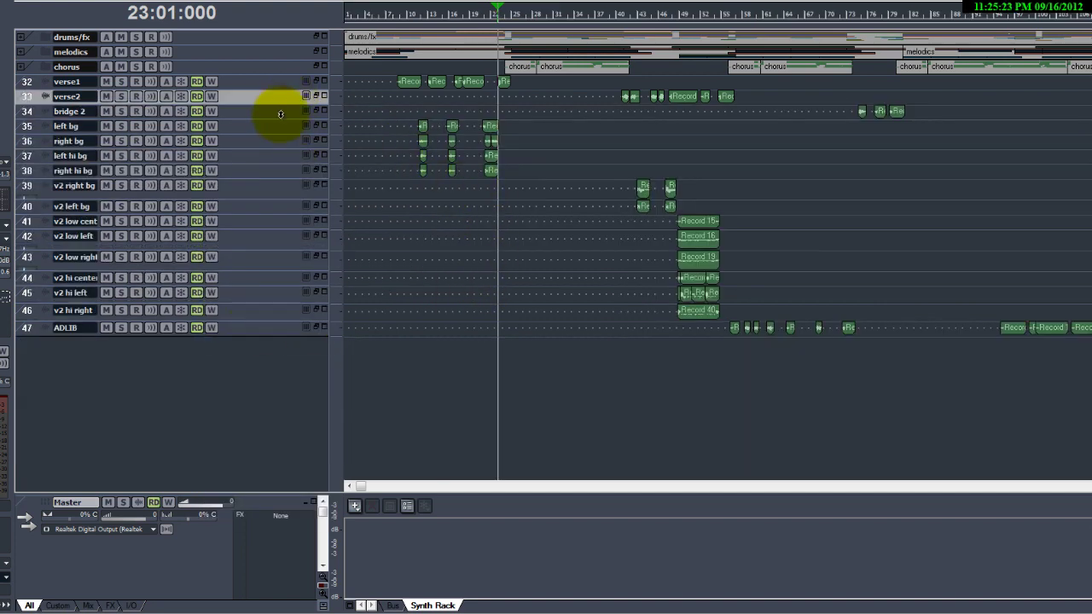
pyautogui.moveTo(279, 104); pyautogui.dragTo(273, 159)
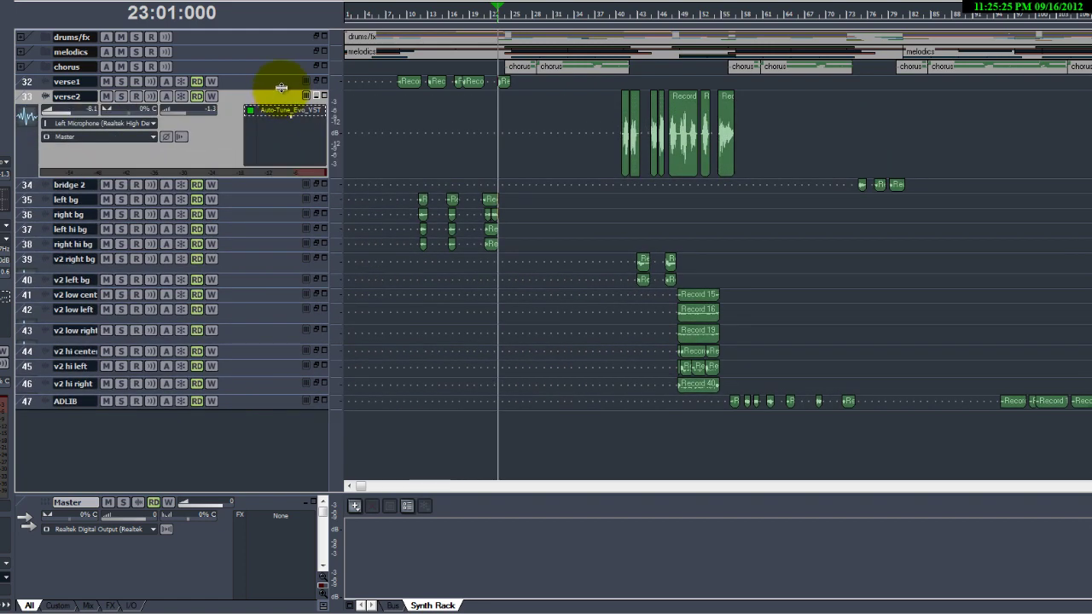
pyautogui.moveTo(275, 89); pyautogui.dragTo(273, 159)
pyautogui.moveTo(300, 249); pyautogui.dragTo(300, 290)
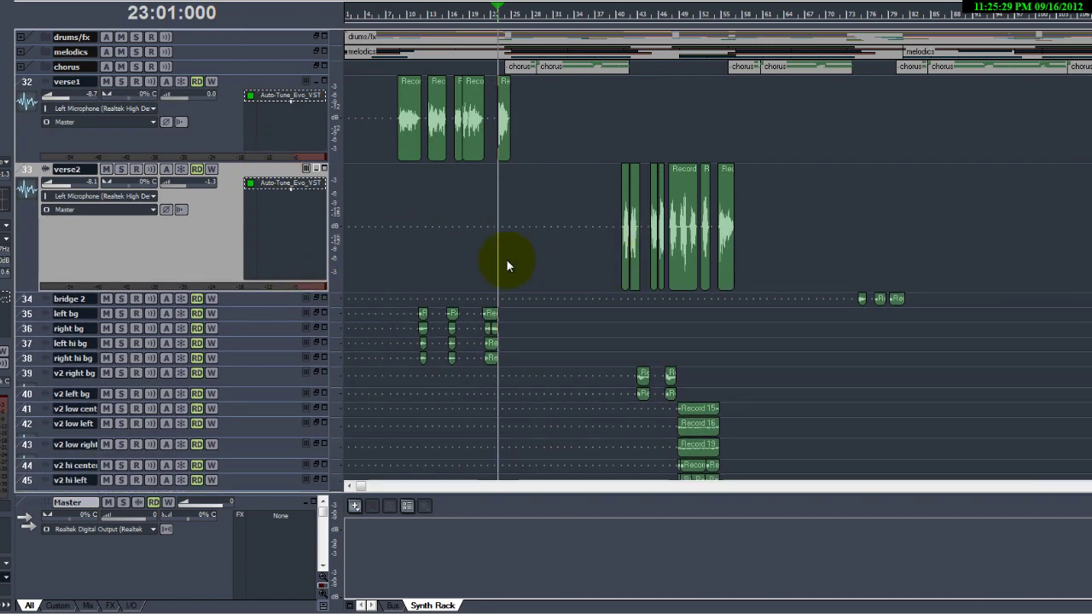
# Step: Check the snap-to-grid settings and move all verse2 clips up onto the verse1 track at their existing time positions
pyautogui.hotkey('ctrl', 'Down')
pyautogui.hotkey('ctrl', 'Right')
pyautogui.click(865, 231)
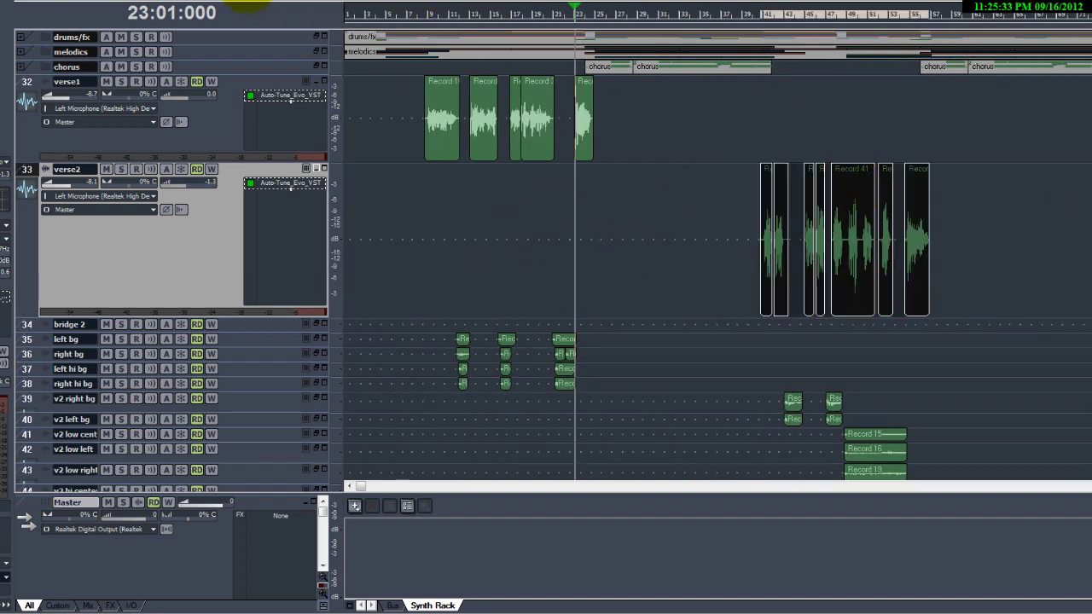
pyautogui.hotkey('shift', 'n')
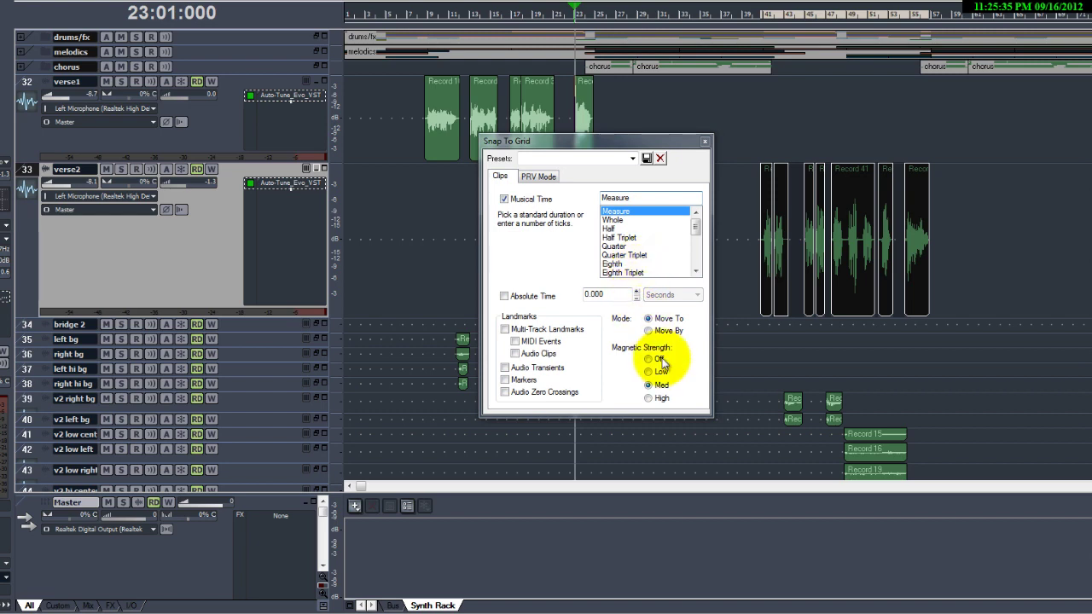
pyautogui.click(704, 140)
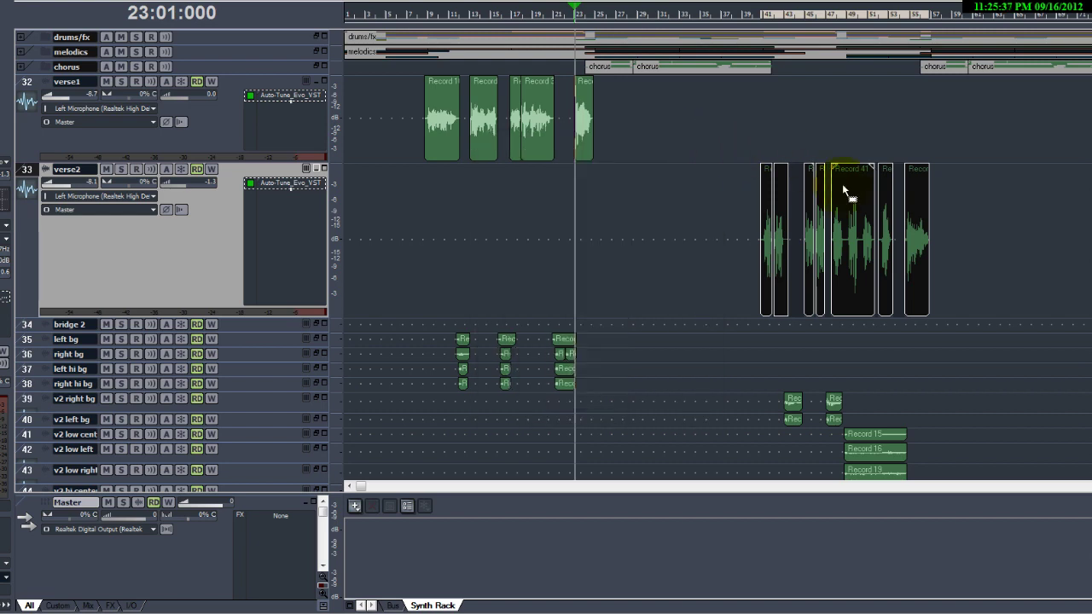
pyautogui.moveTo(842, 183); pyautogui.dragTo(845, 147)
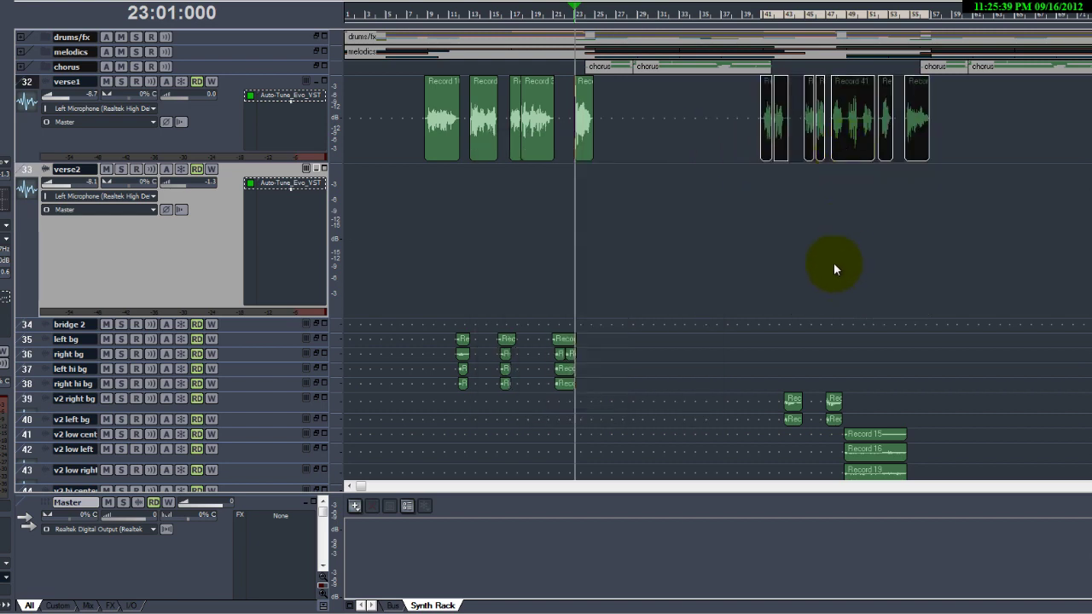
# Step: Enlarge the bridge 2 track enough to show its clip waveforms
pyautogui.scroll(-2, 767, 259)
pyautogui.scroll(-3, 708, 254)
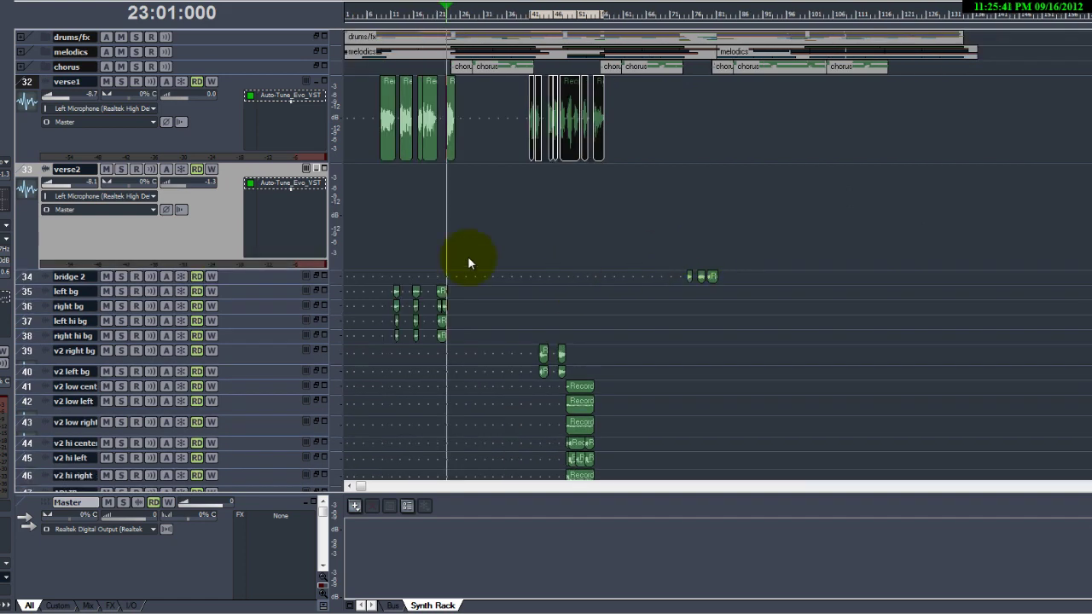
pyautogui.moveTo(285, 284); pyautogui.dragTo(293, 355)
pyautogui.click(647, 299)
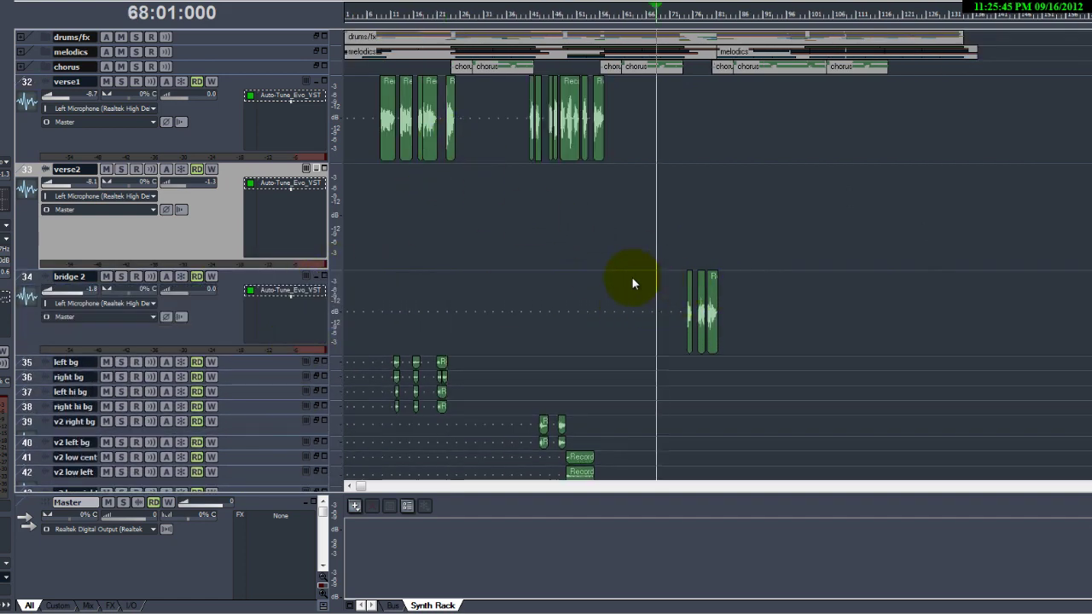
pyautogui.click(632, 283)
pyautogui.click(683, 276)
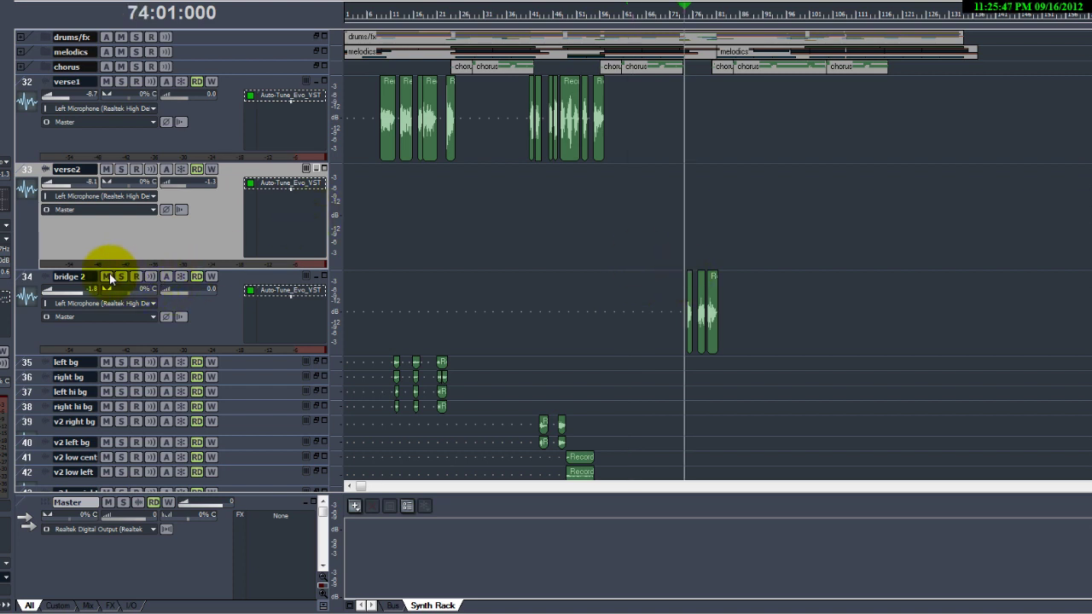
# Step: Solo verse1 and bridge 2, compare their playback from bars 45, 74 and 77, and clear both solos
pyautogui.click(551, 18)
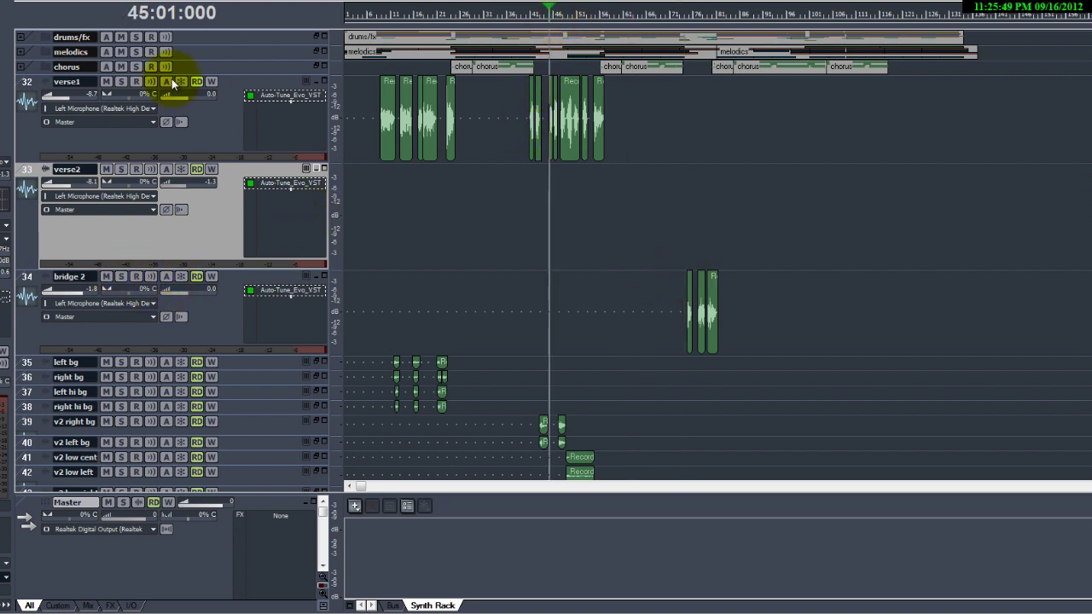
pyautogui.click(121, 82)
pyautogui.click(121, 276)
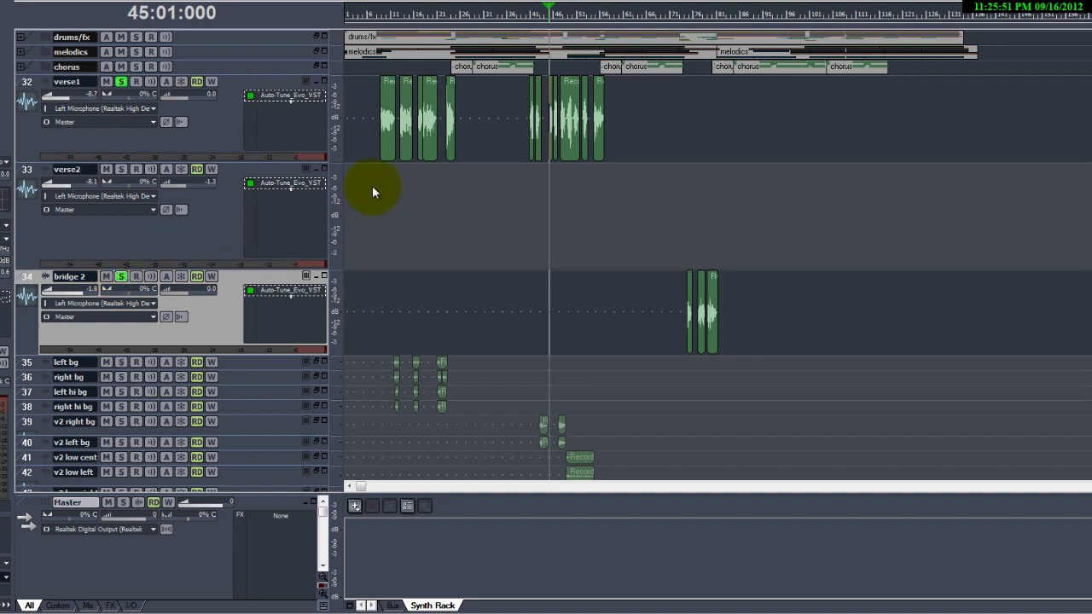
pyautogui.press('space')
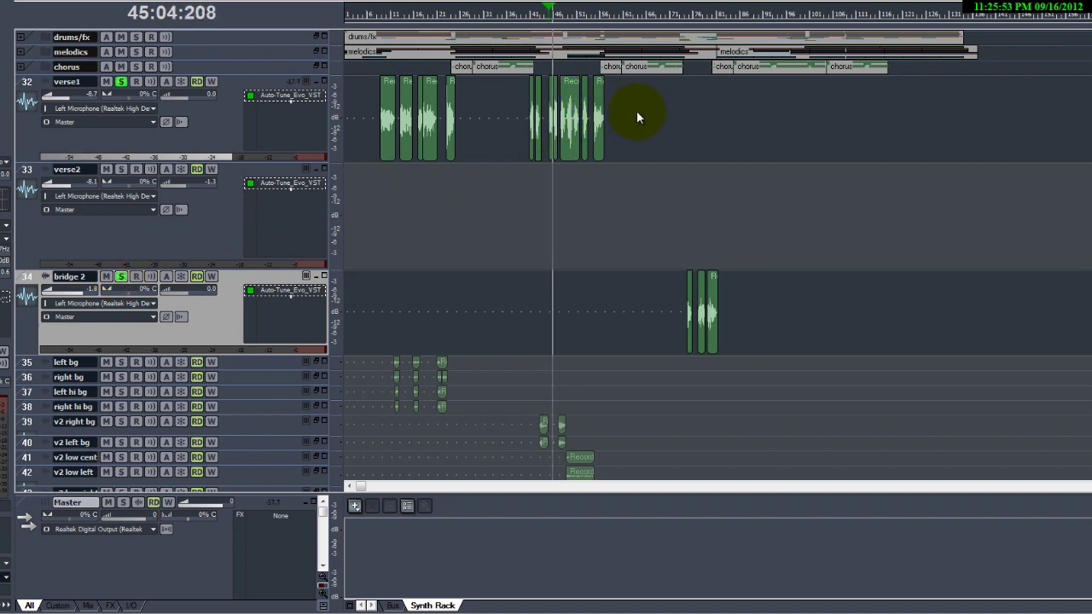
pyautogui.click(684, 19)
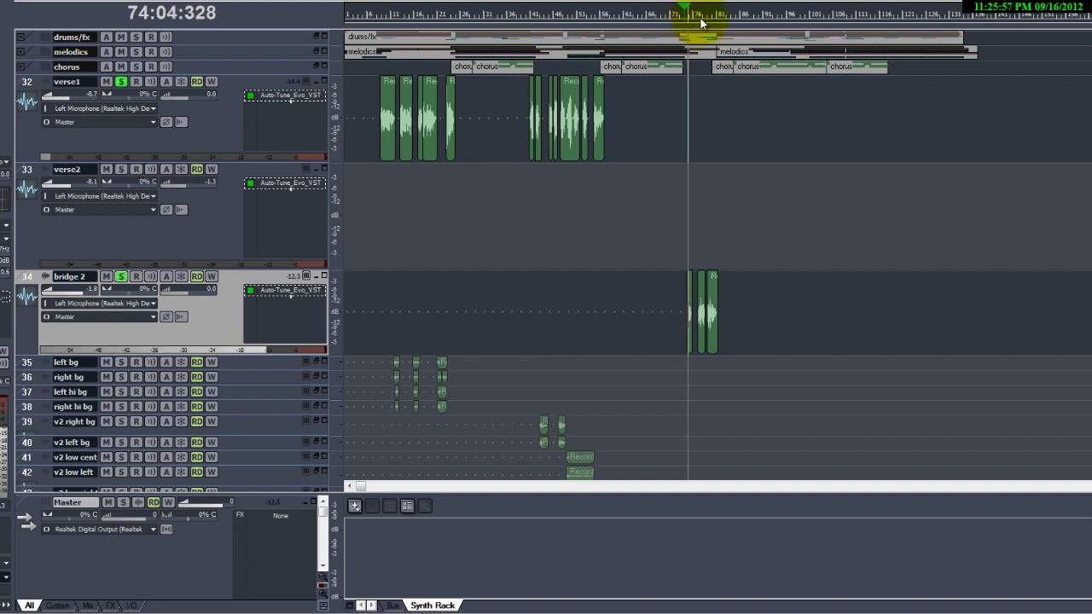
pyautogui.click(700, 20)
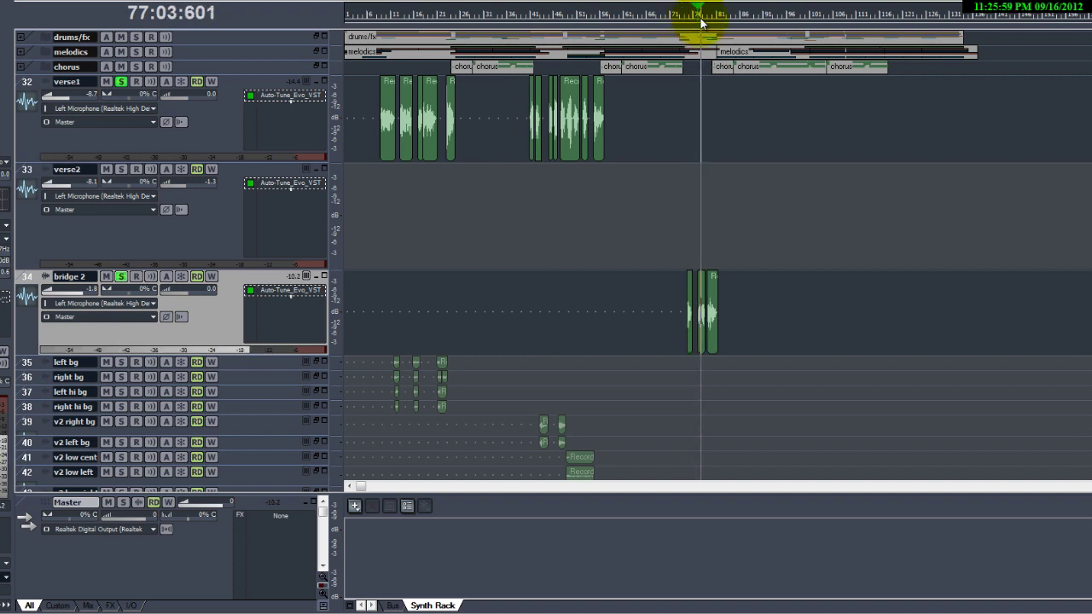
pyautogui.press('space')
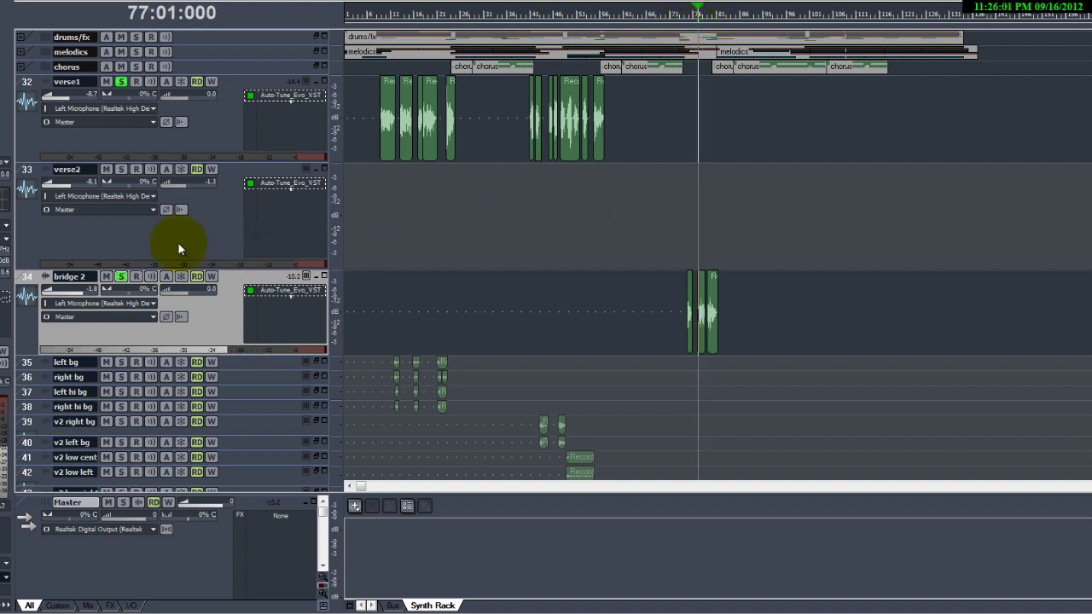
pyautogui.click(122, 278)
pyautogui.click(121, 81)
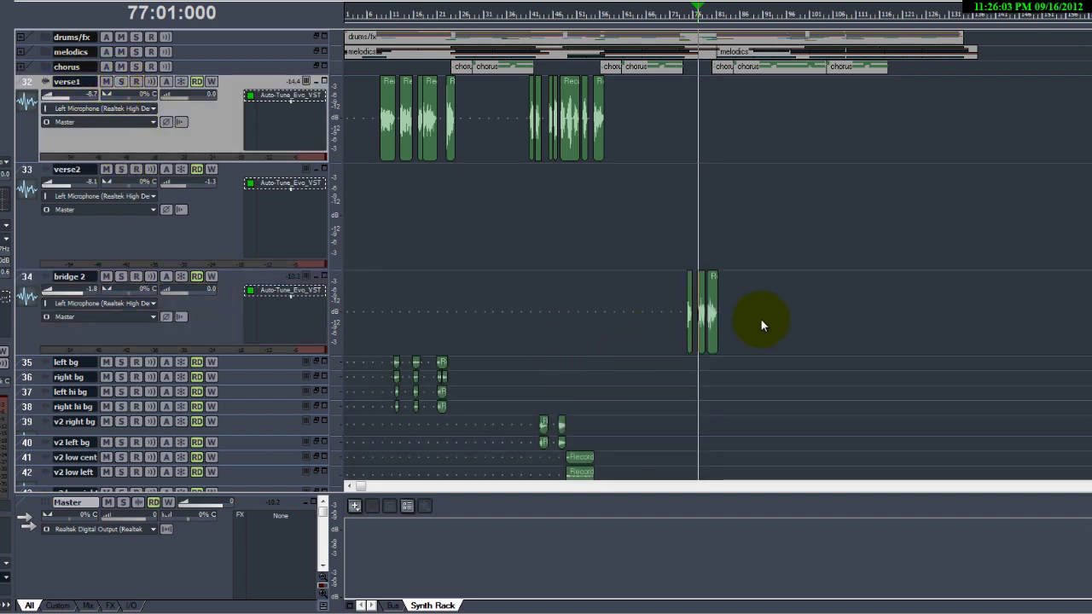
# Step: Move the three bridge 2 clips up onto the verse1 track at their existing time positions
pyautogui.moveTo(812, 320); pyautogui.dragTo(628, 319)
pyautogui.scroll(2, 704, 261)
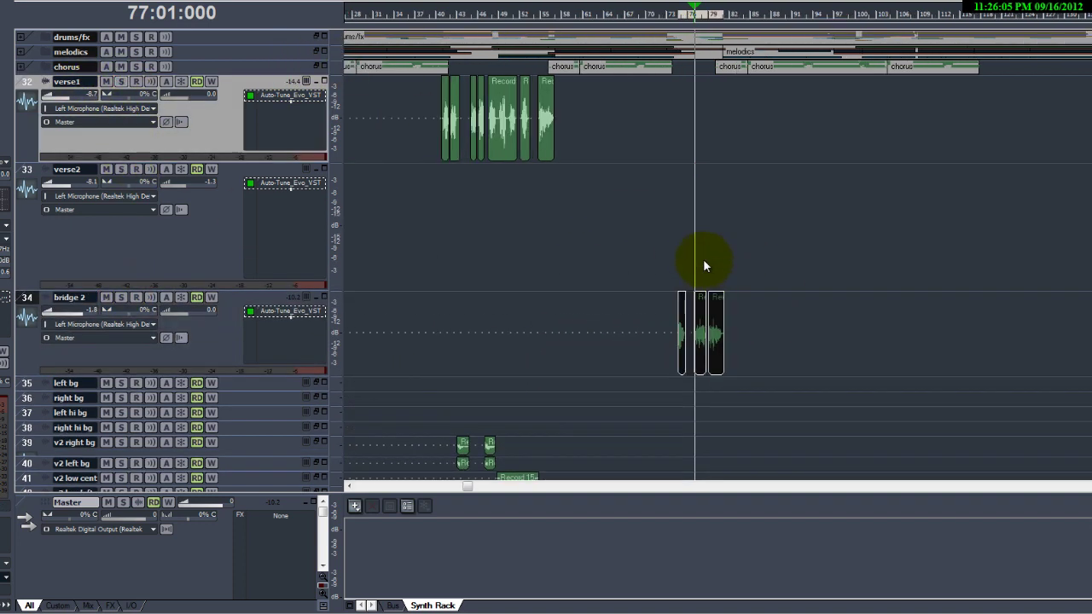
pyautogui.moveTo(704, 339); pyautogui.dragTo(698, 135)
pyautogui.scroll(-2, 698, 214)
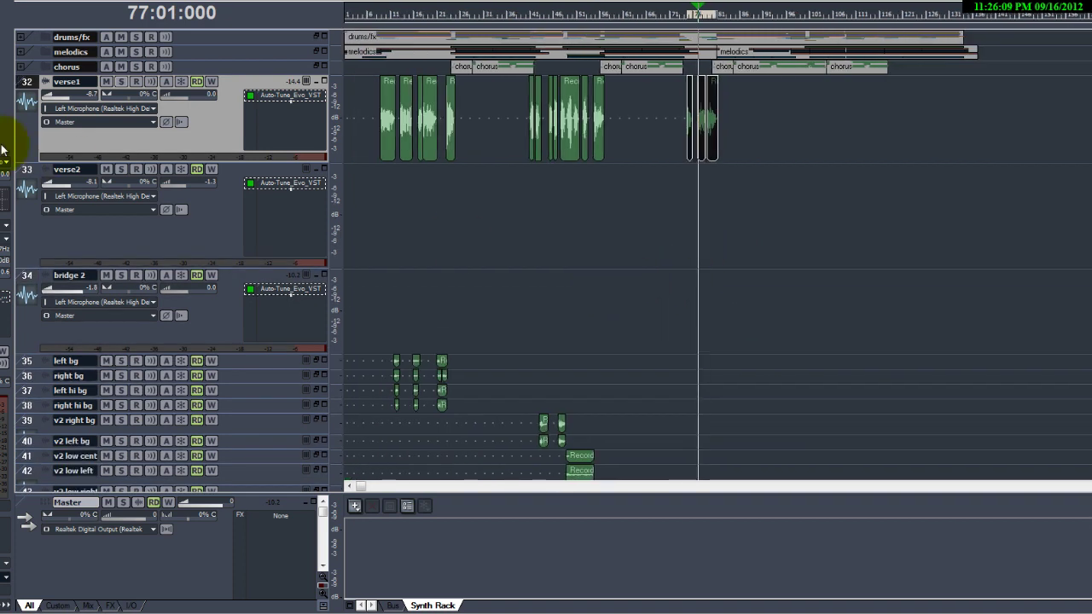
# Step: Try to delete the emptied verse2 and bridge 2 tracks, and undo the deletion
pyautogui.click(32, 180)
pyautogui.rightClick(212, 228)
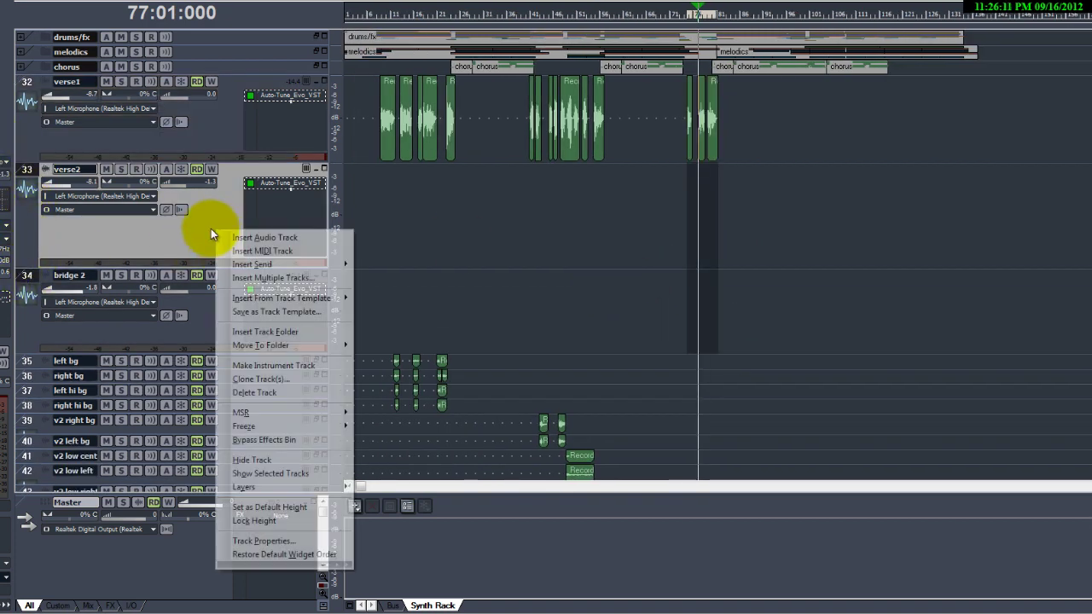
pyautogui.click(289, 391)
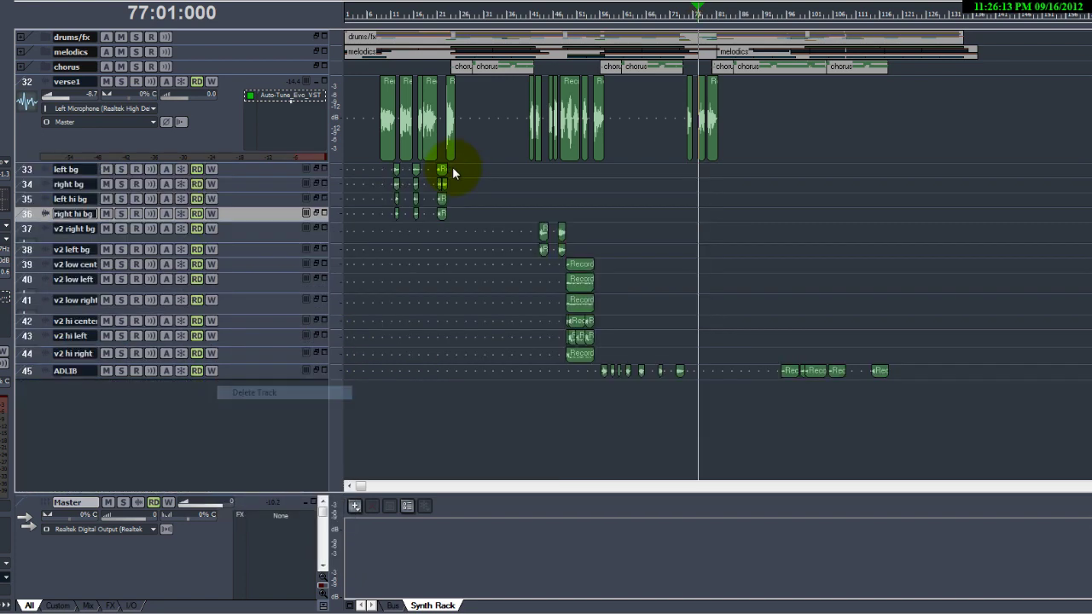
pyautogui.hotkey('ctrl', 'z')
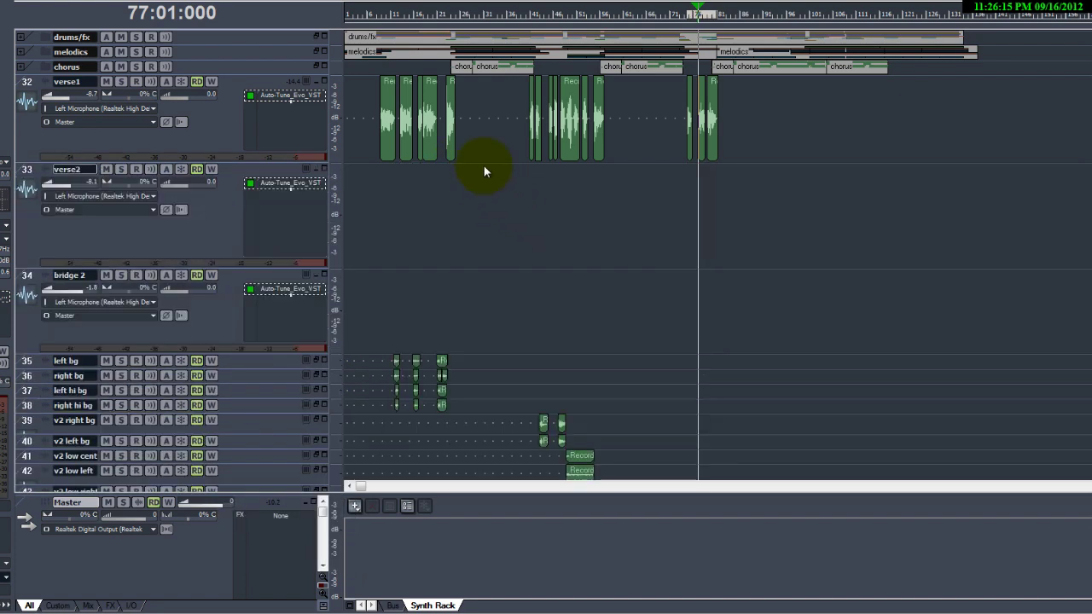
# Step: Shrink the emptied verse2 and bridge 2 tracks and delete both of them
pyautogui.moveTo(274, 354); pyautogui.dragTo(235, 199)
pyautogui.click(27, 170)
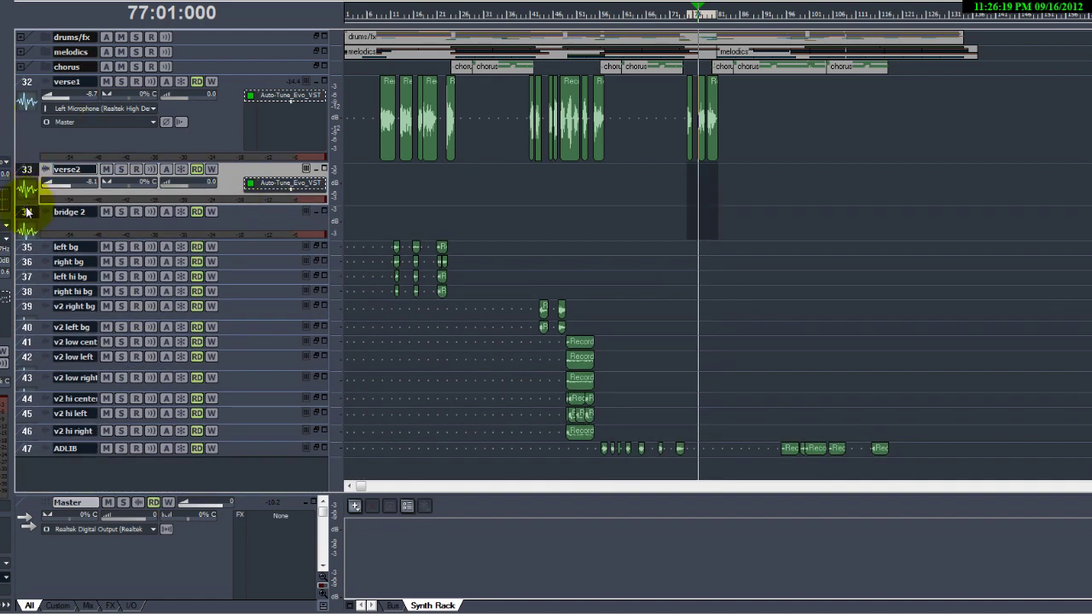
pyautogui.click(26, 212)
pyautogui.rightClick(230, 214)
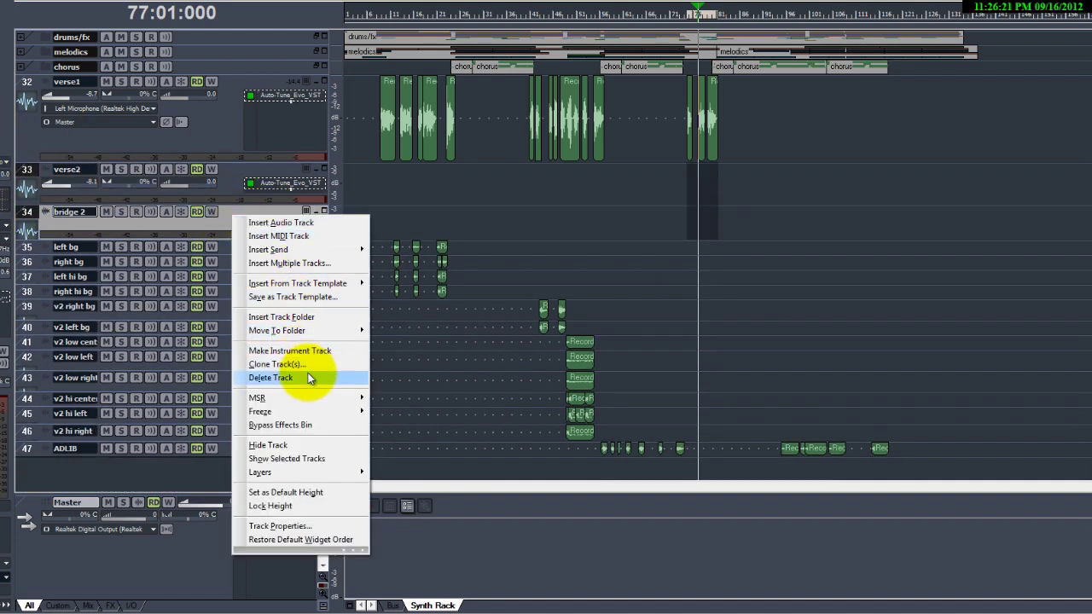
pyautogui.click(309, 377)
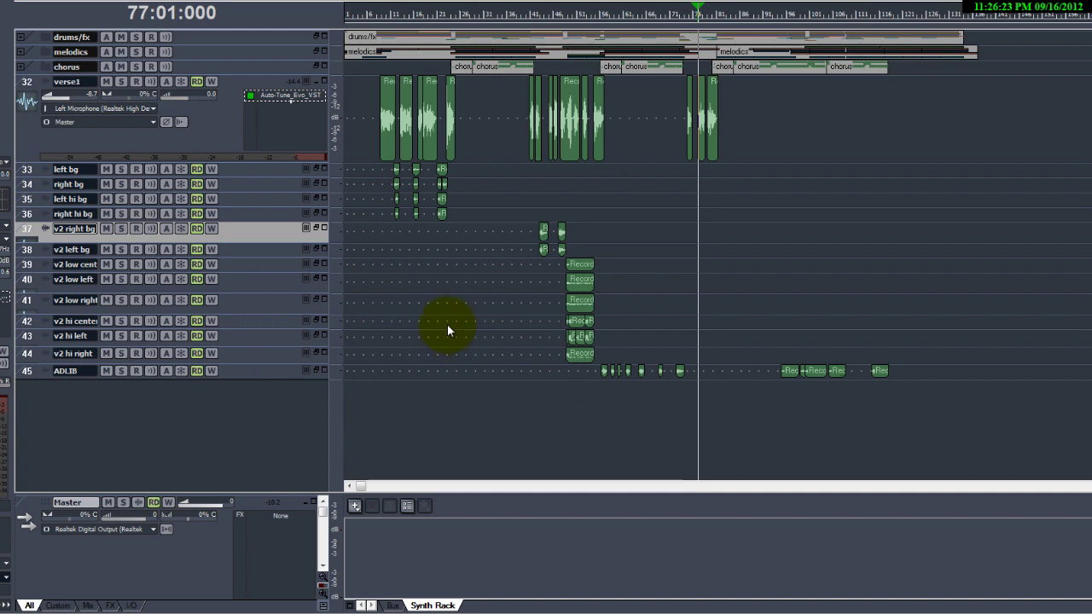
# Step: Expand the chorus folder, examine its vocal tracks and clips alongside the verse1 track, and collapse the folder
pyautogui.scroll(2, 470, 342)
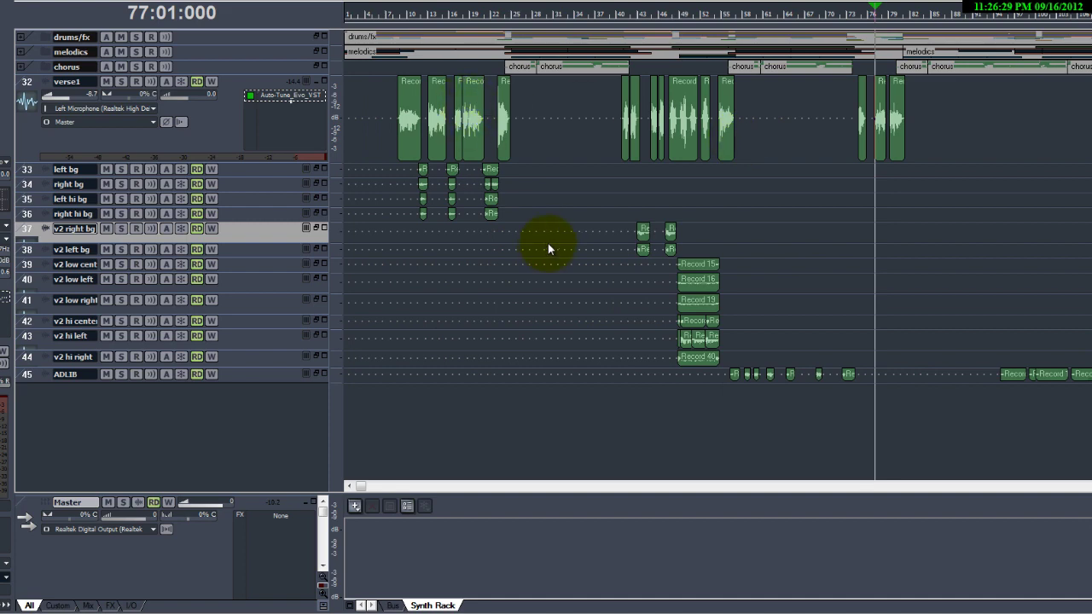
pyautogui.scroll(-2, 555, 230)
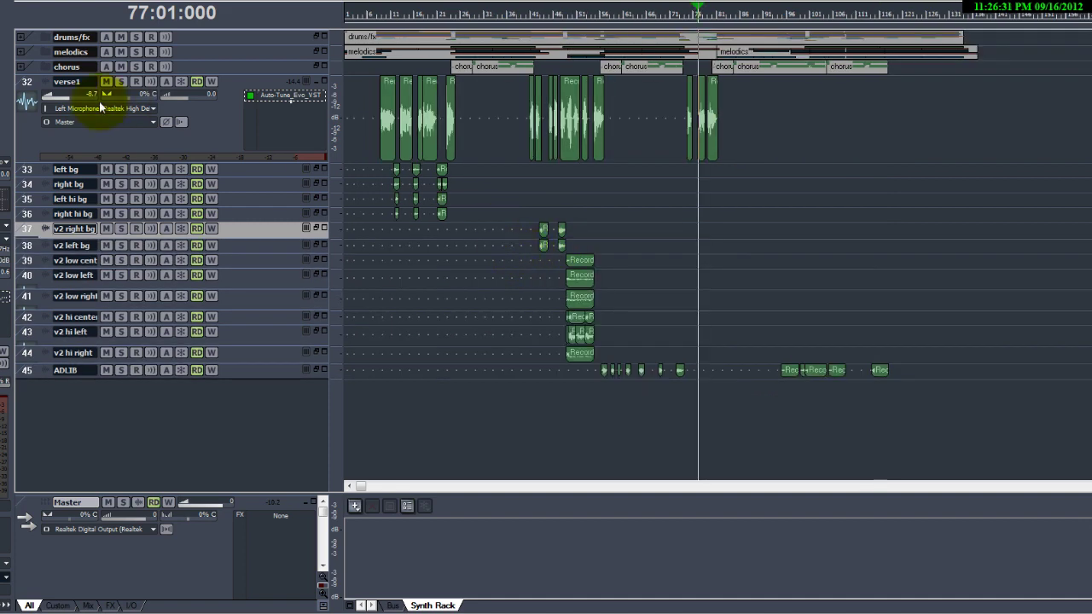
pyautogui.click(22, 69)
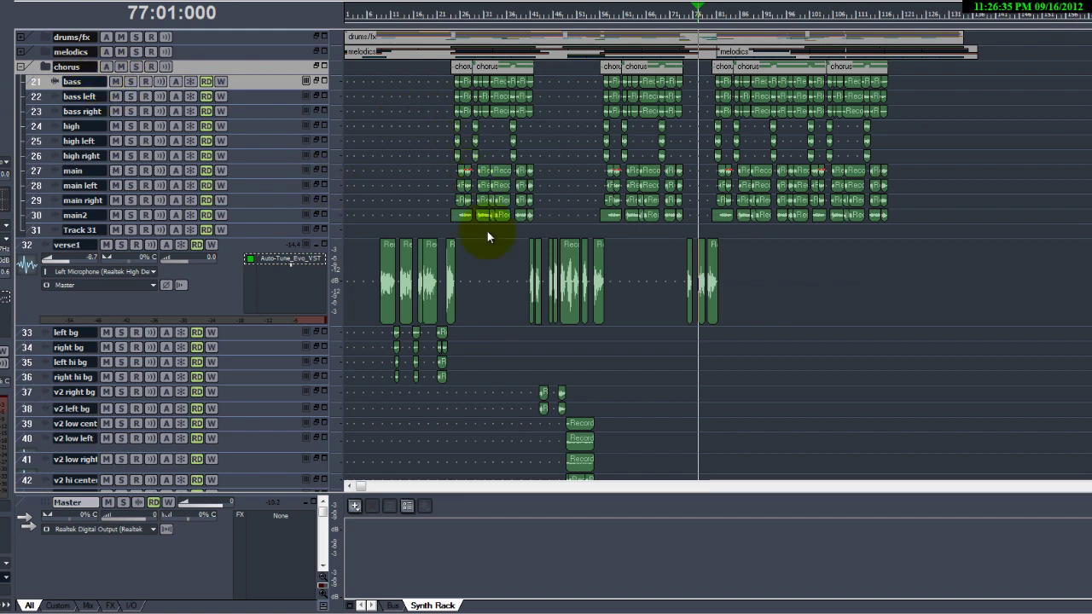
pyautogui.scroll(1, 490, 239)
pyautogui.scroll(1, 494, 239)
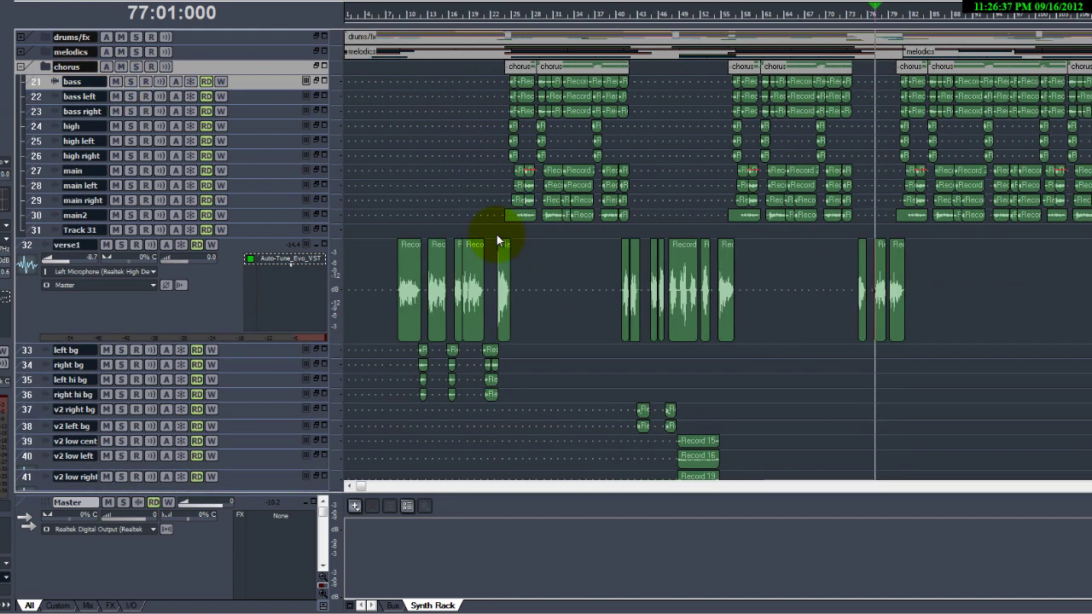
pyautogui.scroll(-1, 496, 237)
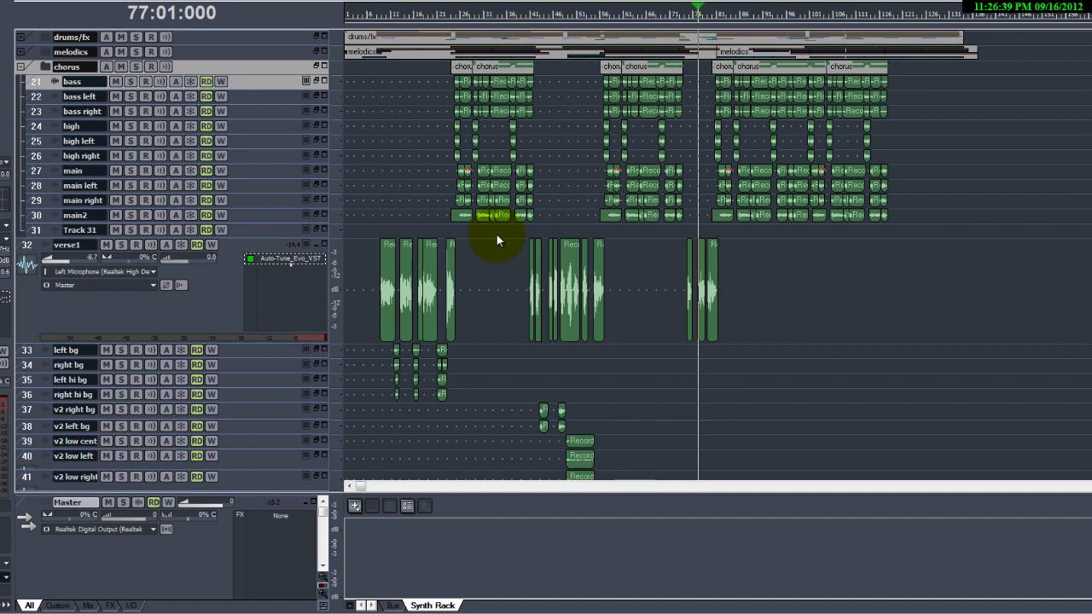
pyautogui.click(20, 66)
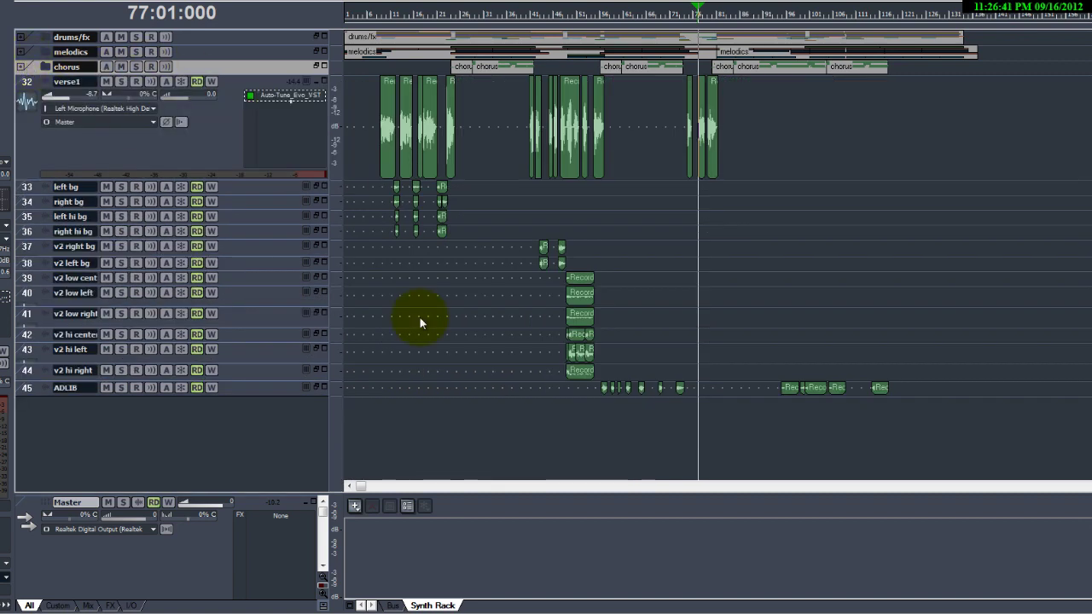
# Step: Enlarge the left bg track slightly, and select the clips on the four bg tracks followed by all the v2 background clips
pyautogui.scroll(2, 413, 309)
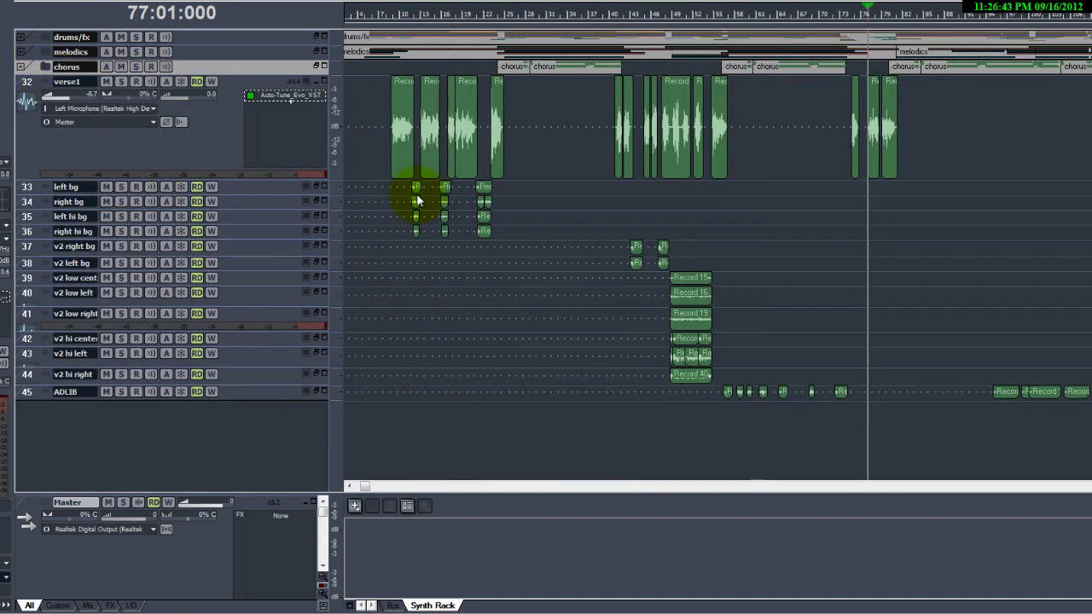
pyautogui.moveTo(287, 195); pyautogui.dragTo(290, 213)
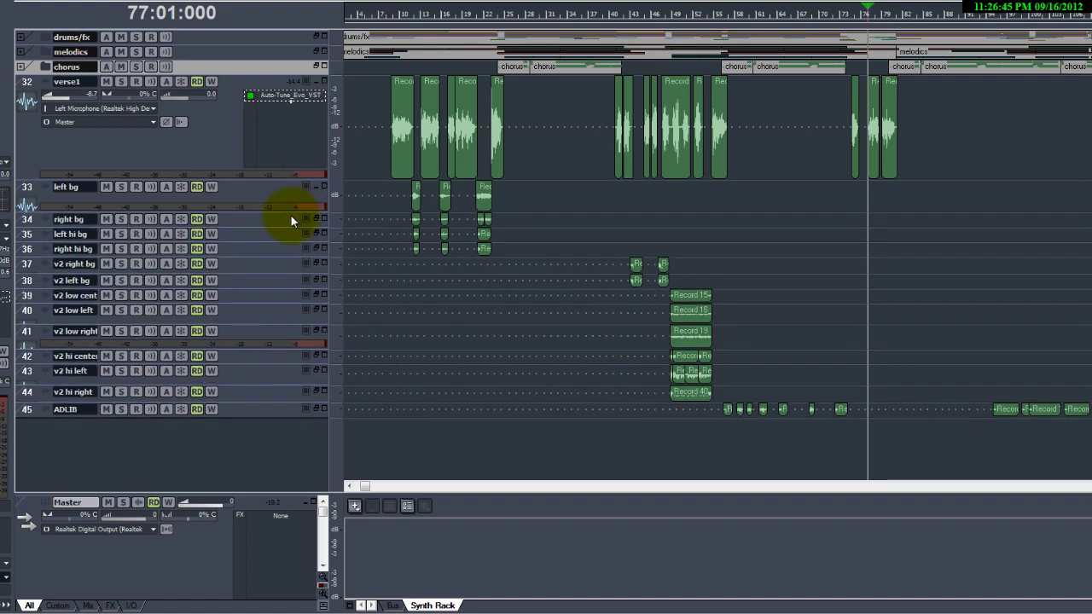
pyautogui.click(490, 238)
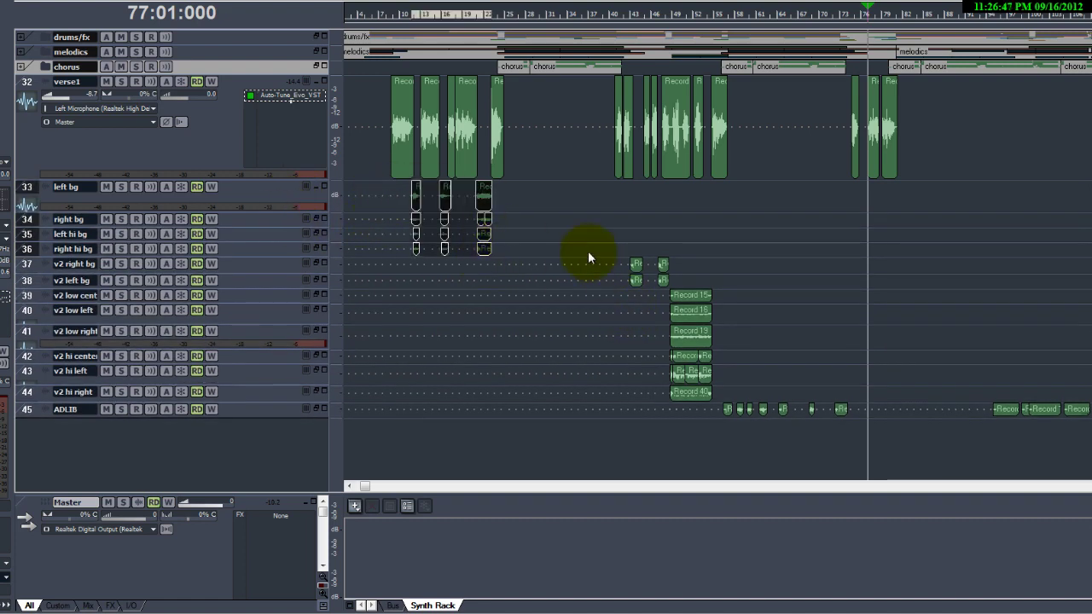
pyautogui.moveTo(588, 257); pyautogui.dragTo(714, 407)
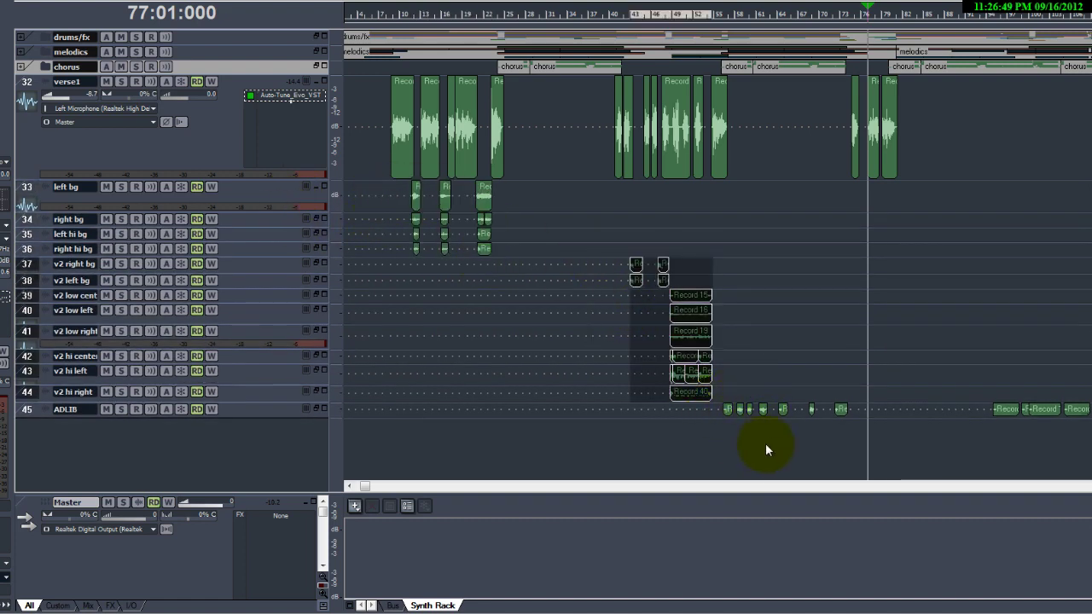
# Step: Move the ADLIB track directly below verse1, and enlarge the v2 right bg, v2 left bg and v2 low center tracks
pyautogui.moveTo(244, 411); pyautogui.dragTo(244, 183)
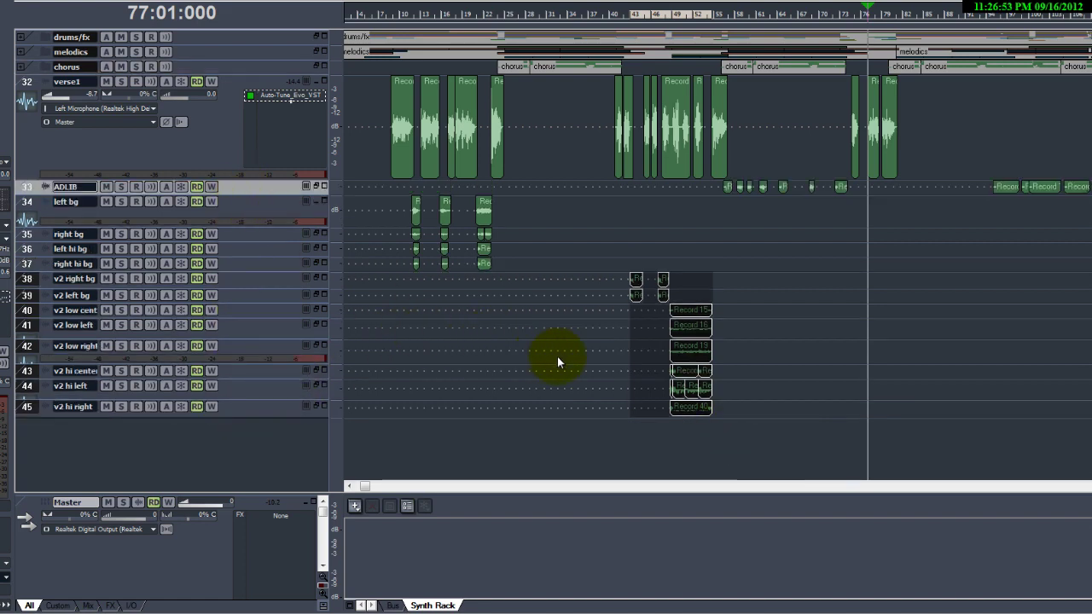
pyautogui.scroll(2, 712, 365)
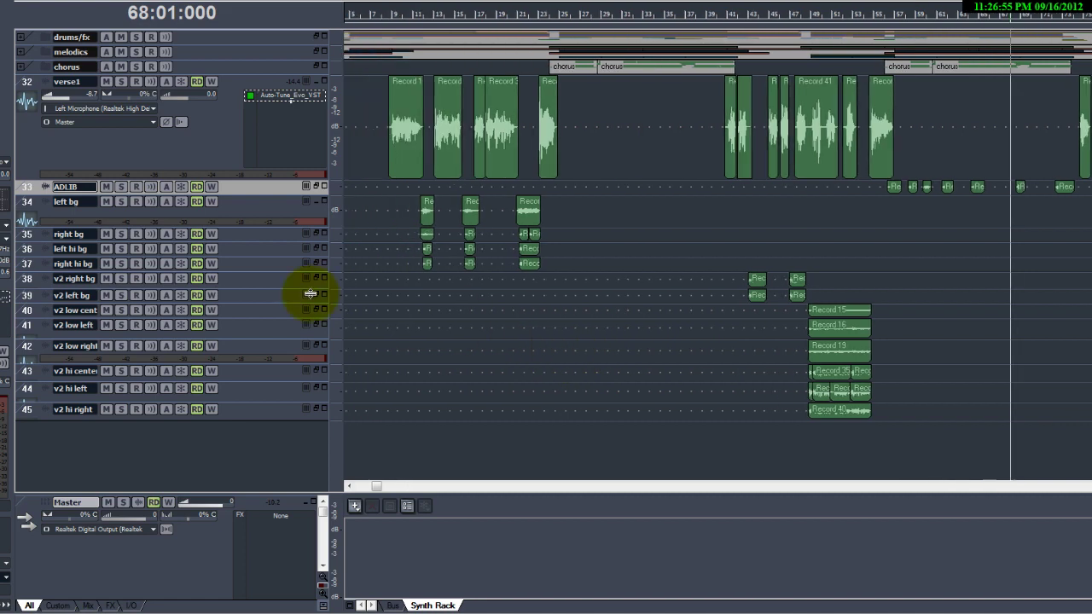
pyautogui.moveTo(256, 285); pyautogui.dragTo(281, 383)
pyautogui.scroll(-1, 550, 337)
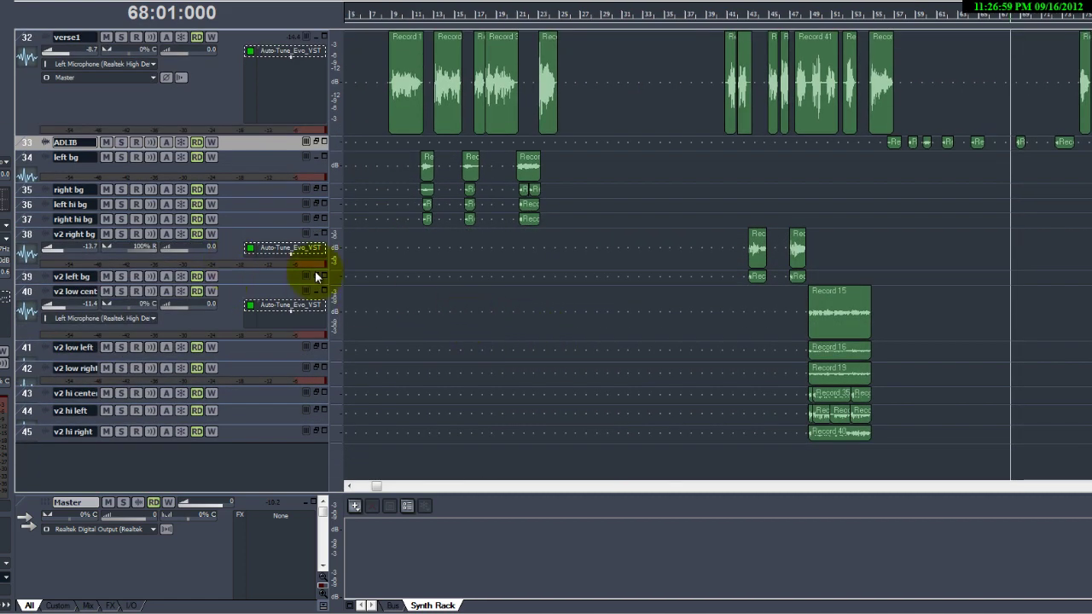
pyautogui.moveTo(306, 284); pyautogui.dragTo(294, 314)
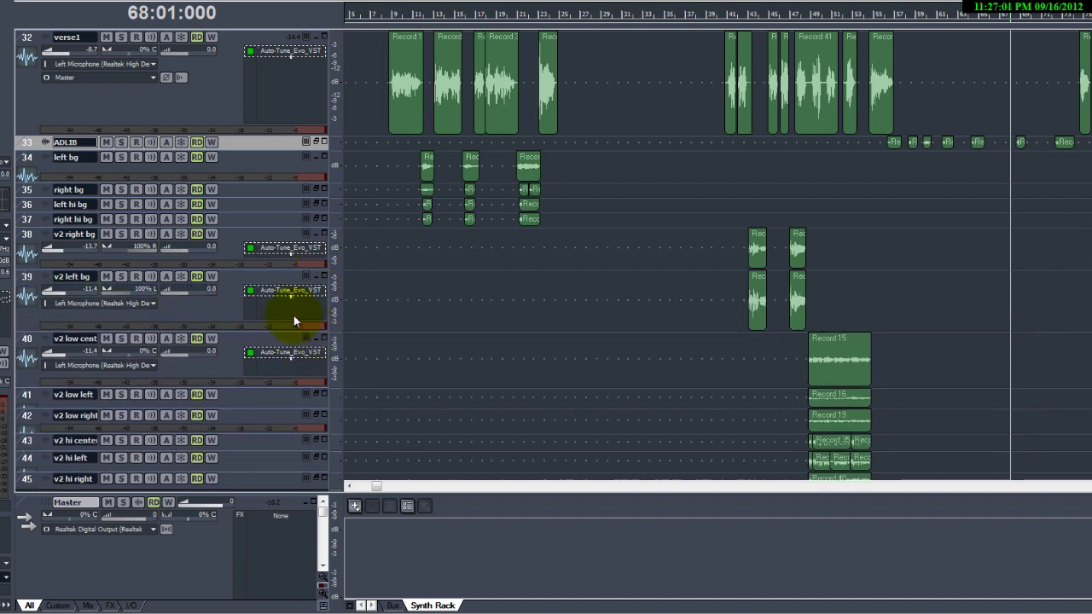
# Step: Audition the v2 right bg and v2 left bg tracks in solo from bar 43, setting the v2 left bg volume to -9.7
pyautogui.click(122, 232)
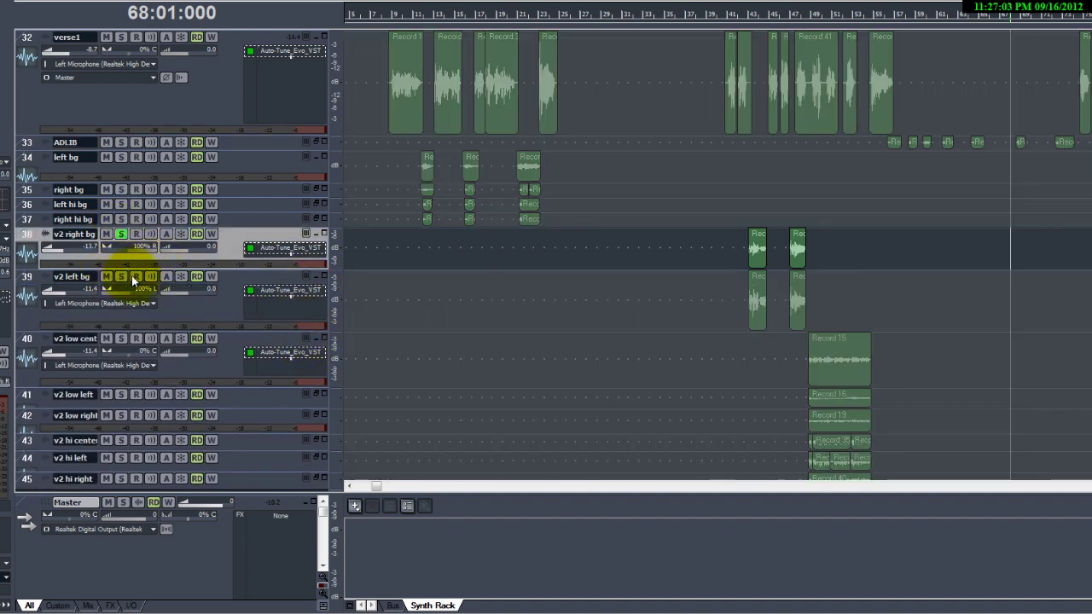
pyautogui.click(121, 277)
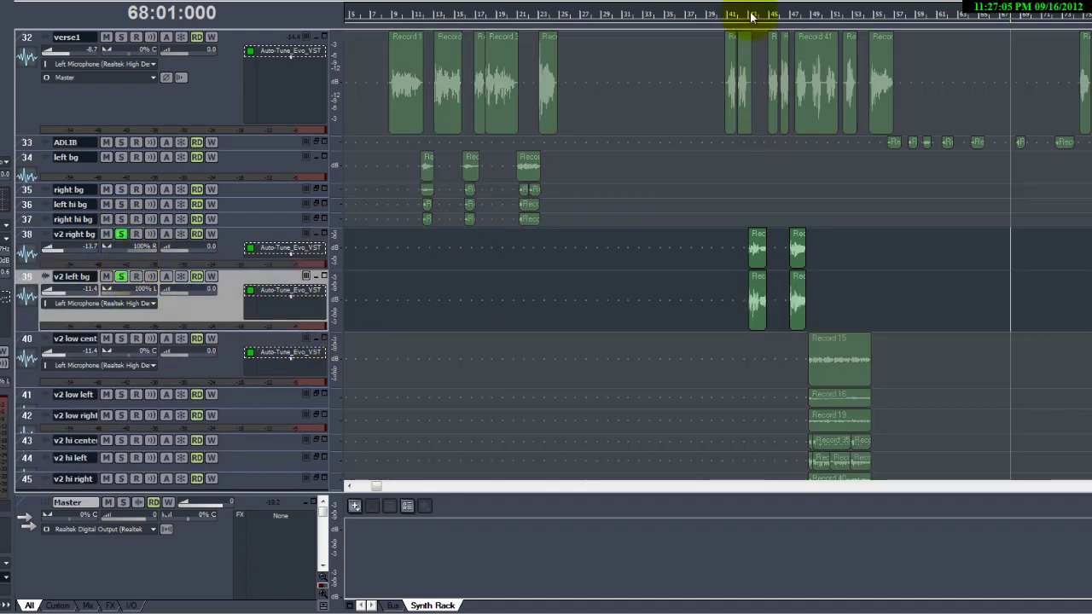
pyautogui.click(750, 15)
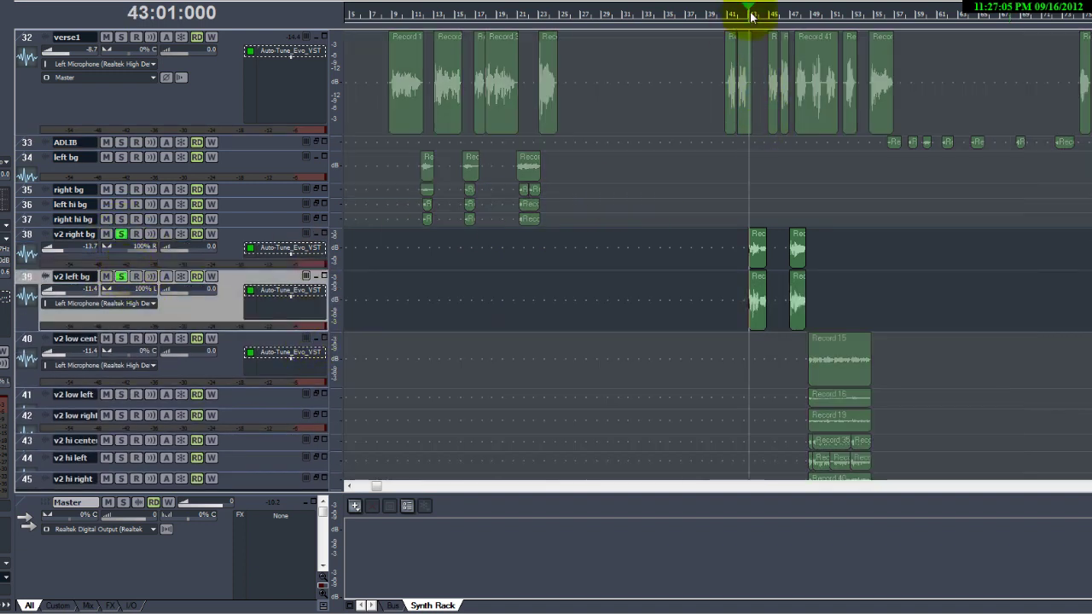
pyautogui.press('space')
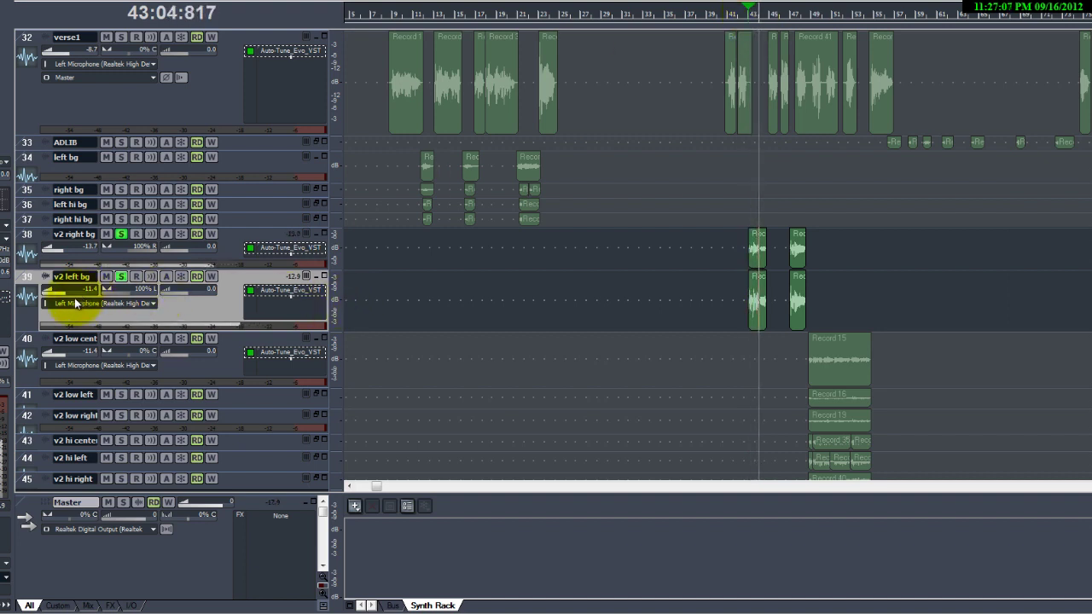
pyautogui.moveTo(68, 292); pyautogui.dragTo(73, 292)
pyautogui.press('space')
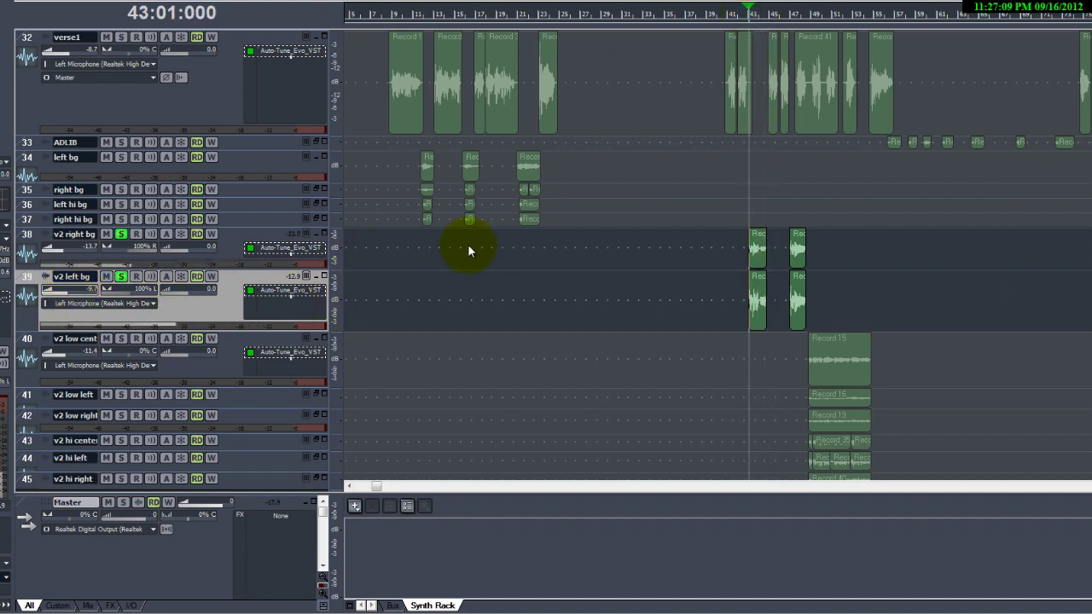
pyautogui.click(120, 234)
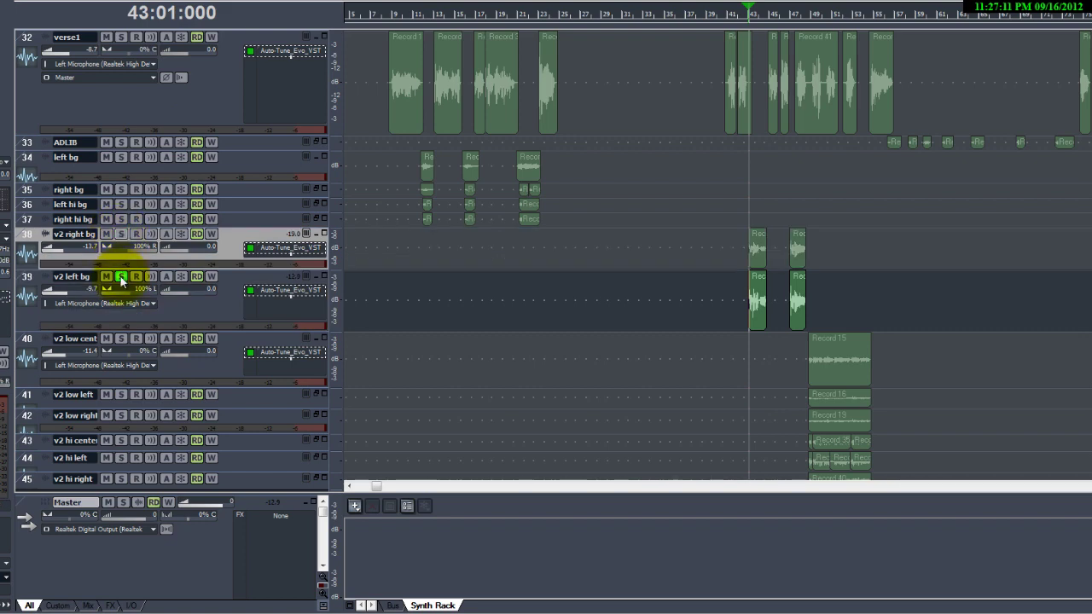
pyautogui.click(120, 276)
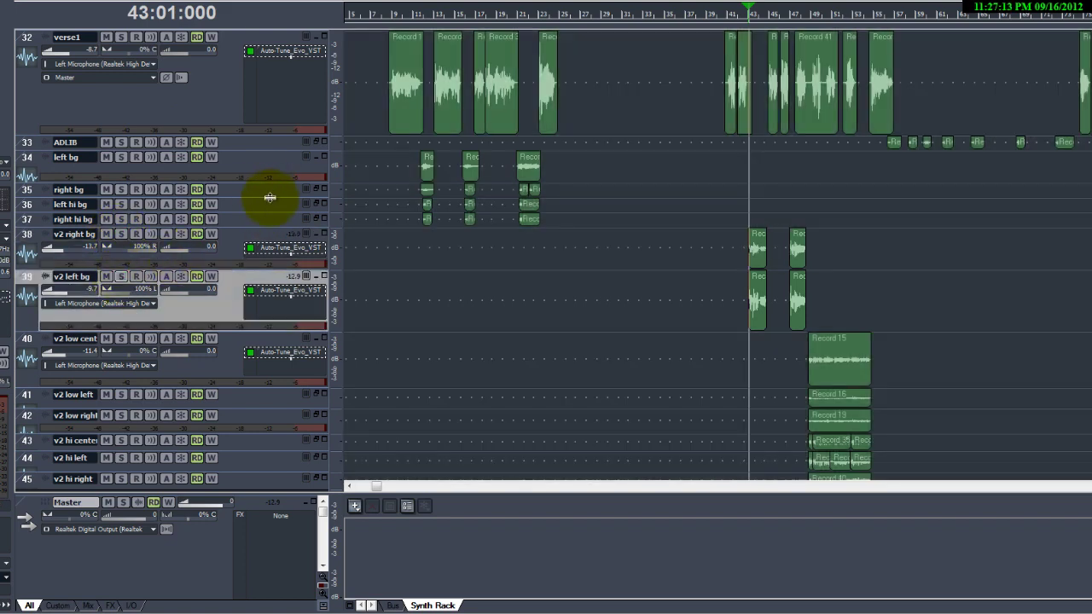
# Step: Enlarge the right bg and left bg tracks, solo both, and listen to them from bar 11
pyautogui.moveTo(270, 197); pyautogui.dragTo(279, 246)
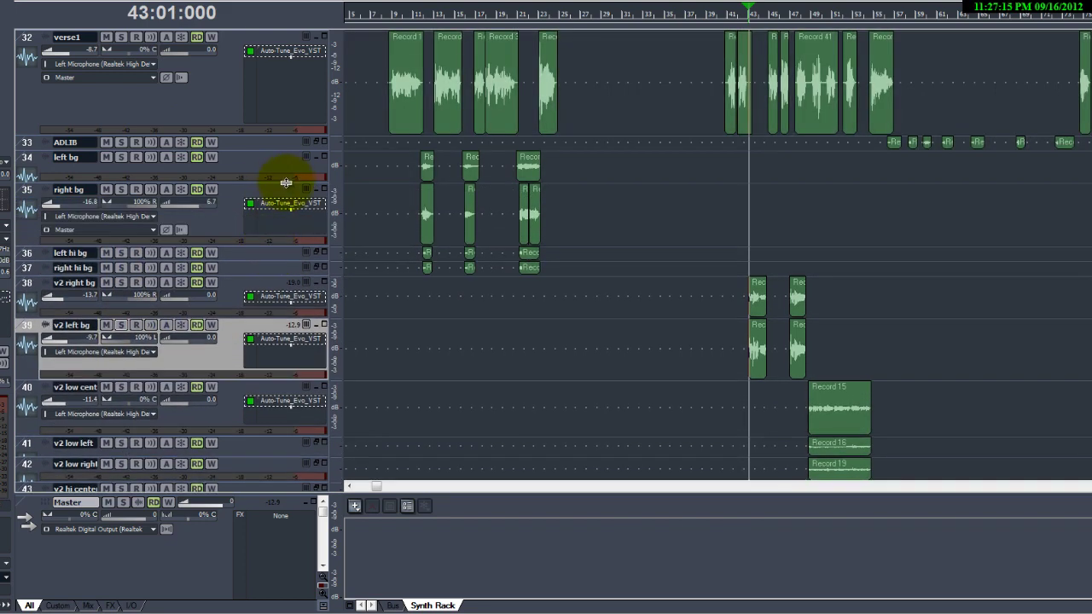
pyautogui.moveTo(286, 182); pyautogui.dragTo(262, 205)
pyautogui.click(417, 13)
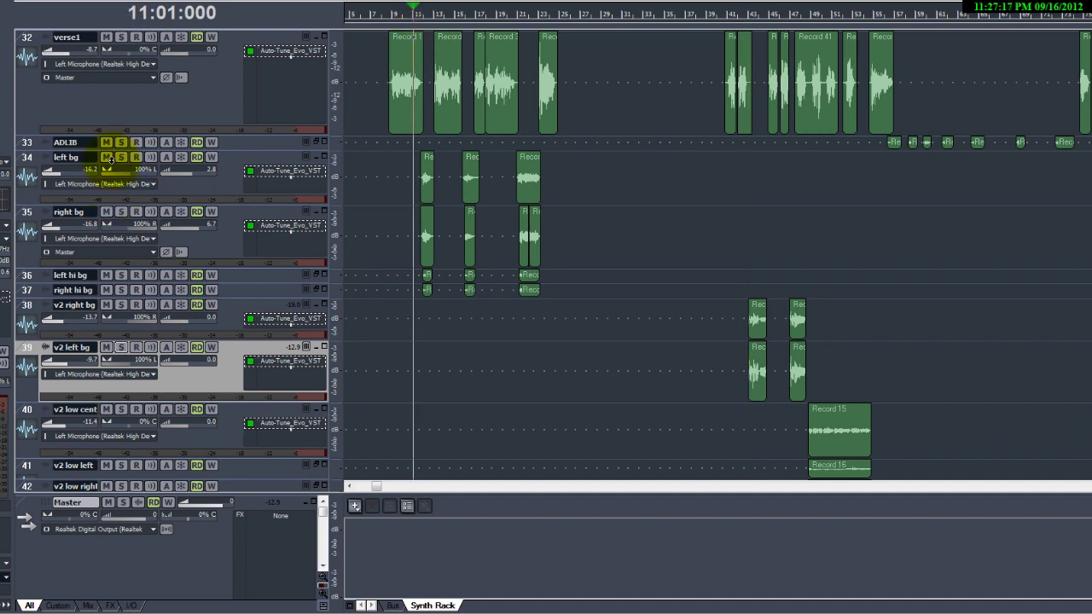
pyautogui.click(90, 166)
pyautogui.click(120, 157)
pyautogui.click(121, 210)
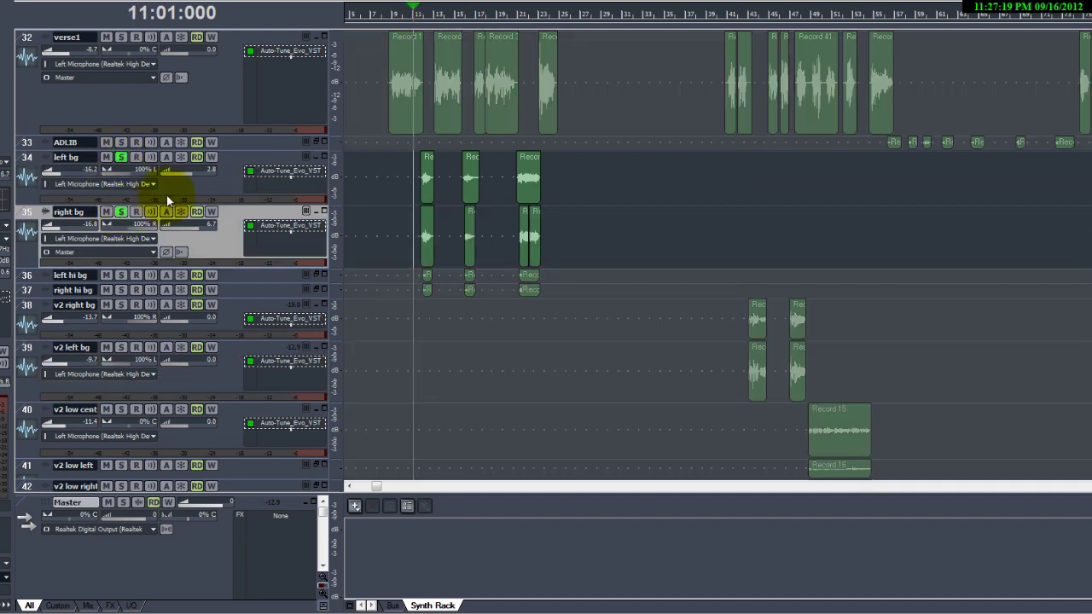
pyautogui.press('space')
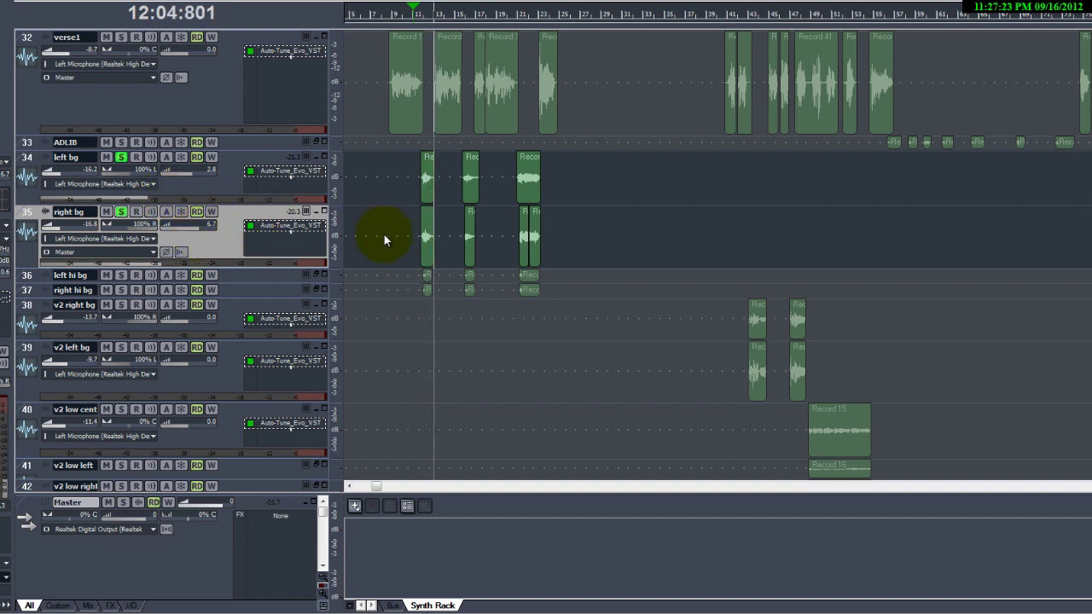
pyautogui.press('space')
# Step: Move the v2 left bg and v2 right bg clips up to the left bg and right bg tracks, and delete the two emptied tracks
pyautogui.moveTo(849, 370); pyautogui.dragTo(759, 206)
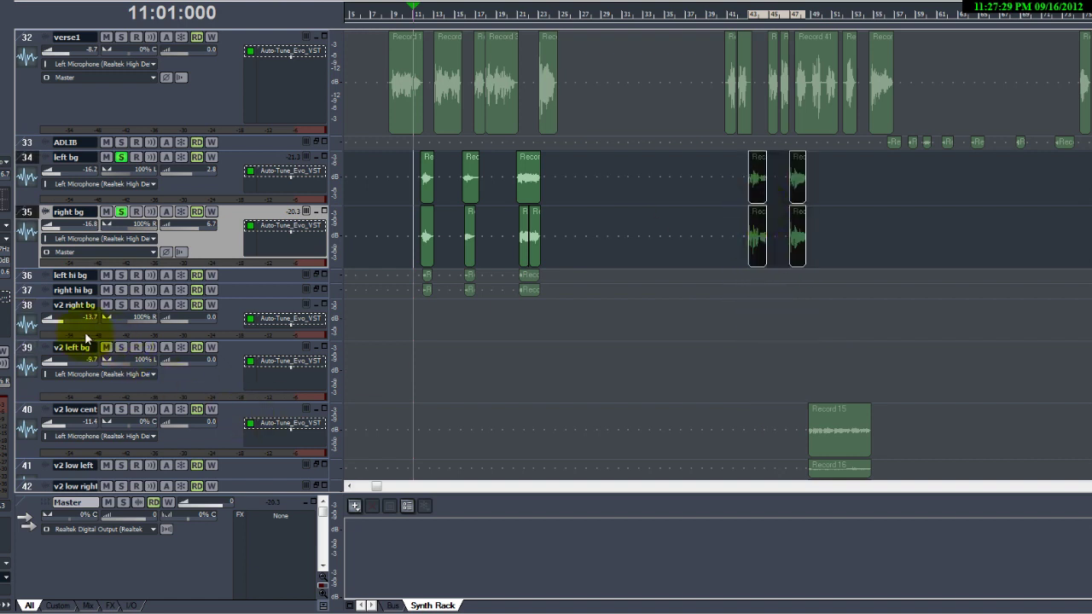
pyautogui.click(30, 309)
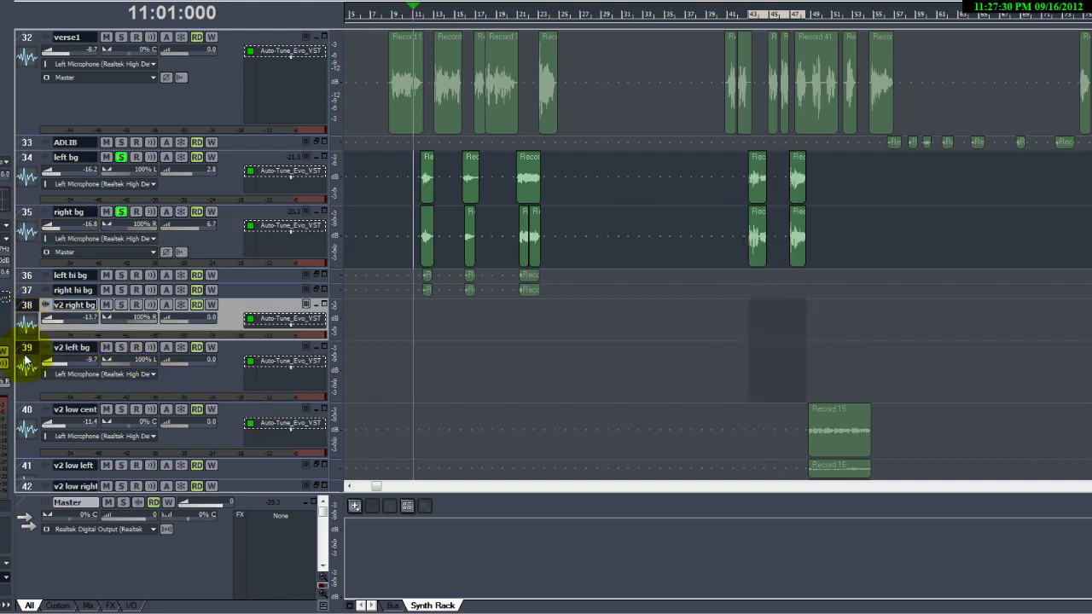
pyautogui.rightClick(232, 309)
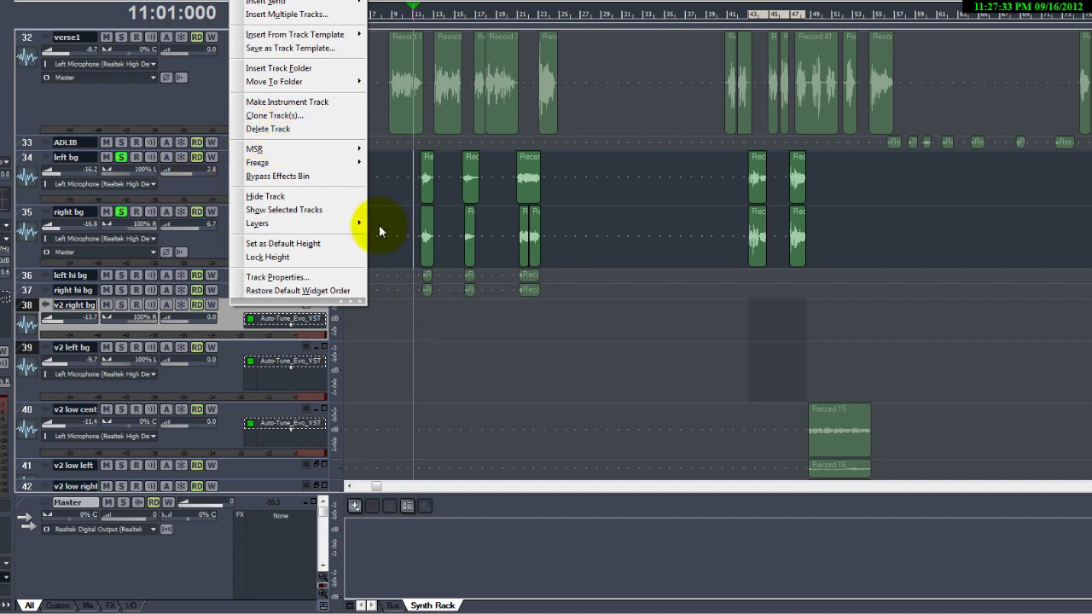
pyautogui.click(286, 130)
# Step: Place the playhead at bar 45 and turn off solo on the left bg and right bg tracks
pyautogui.scroll(-2, 597, 362)
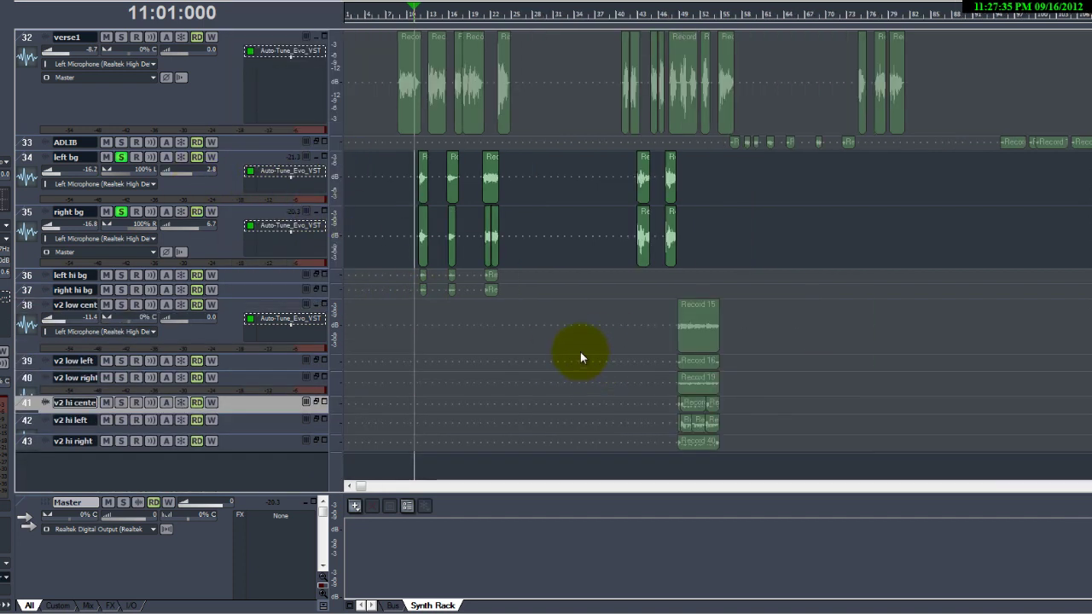
pyautogui.click(650, 312)
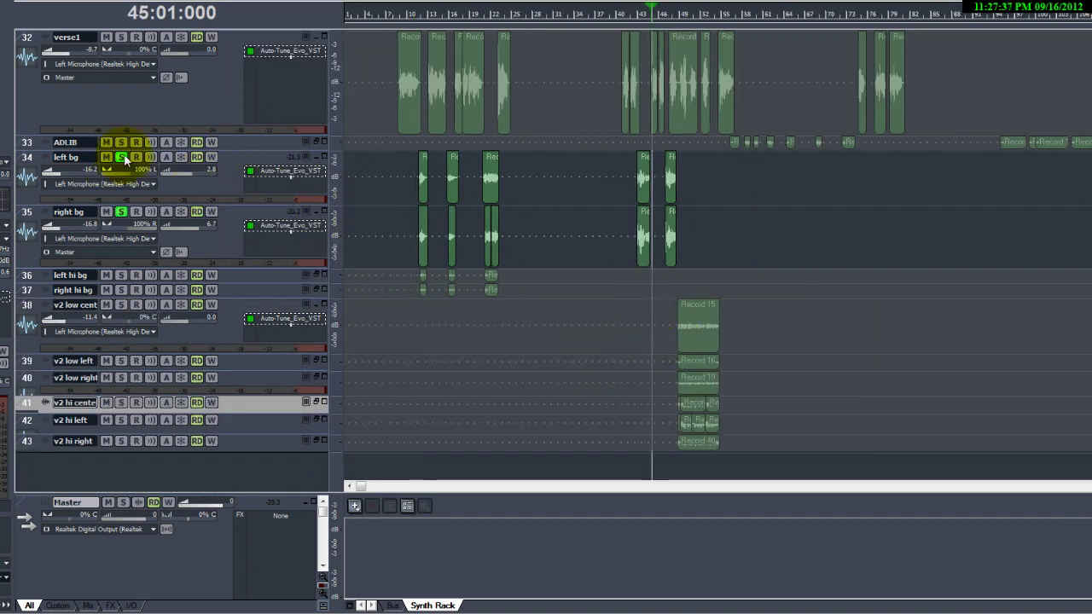
pyautogui.click(121, 157)
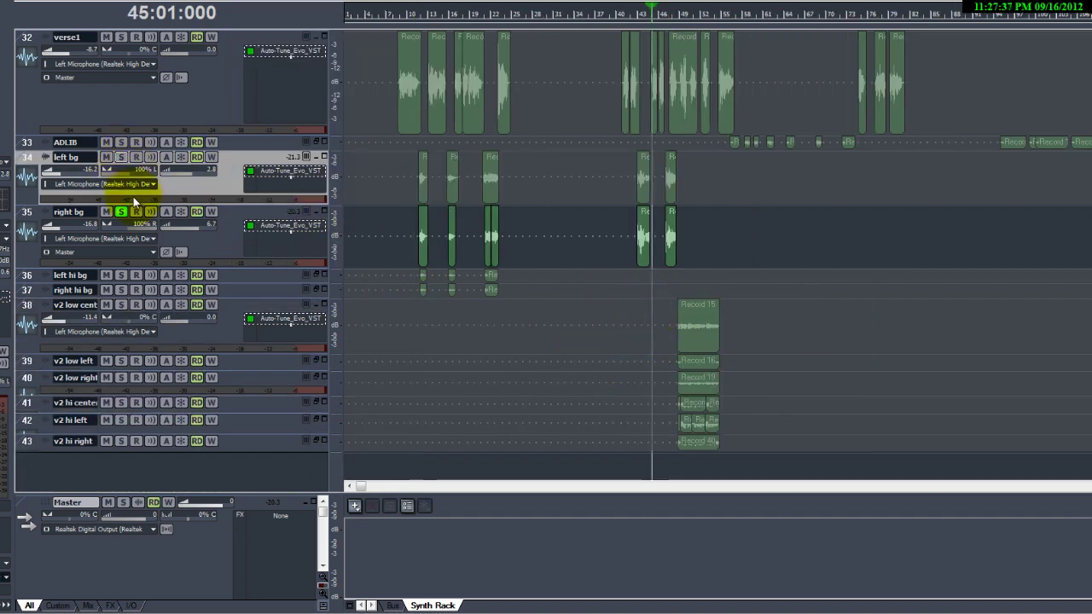
pyautogui.click(121, 215)
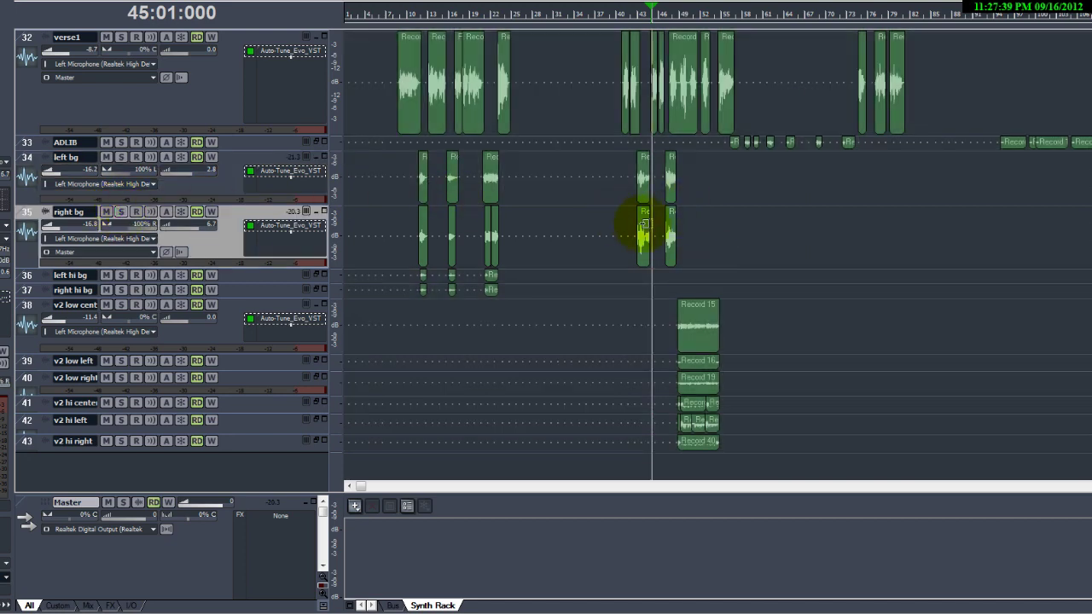
# Step: Trim the end of the first verse1 clip slightly so that it stops just before bar 12
pyautogui.scroll(2, 646, 234)
pyautogui.hscroll(-3, 642, 247)
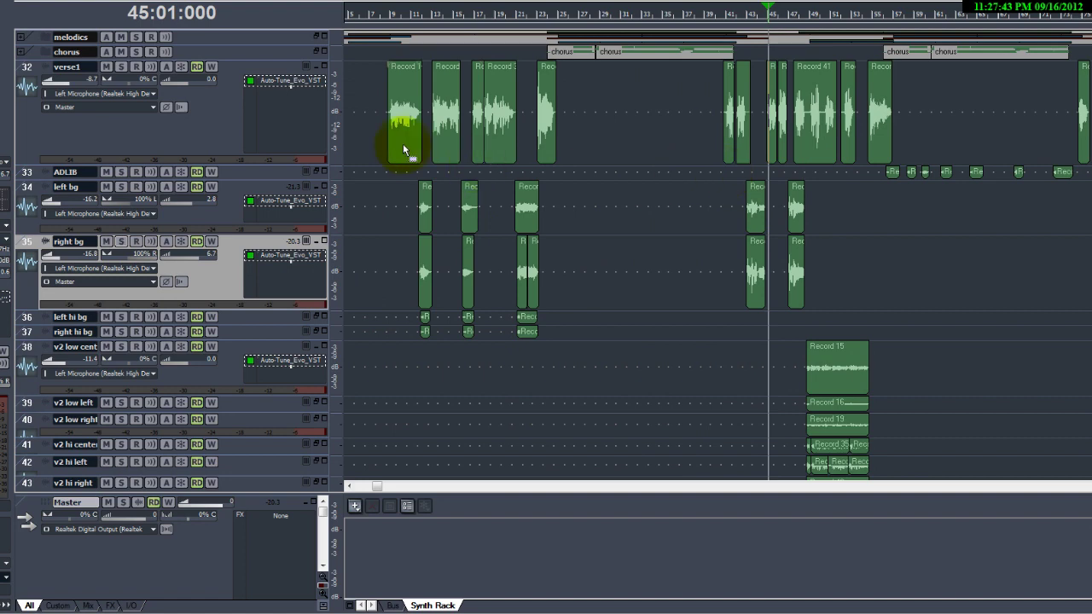
pyautogui.scroll(3, 425, 145)
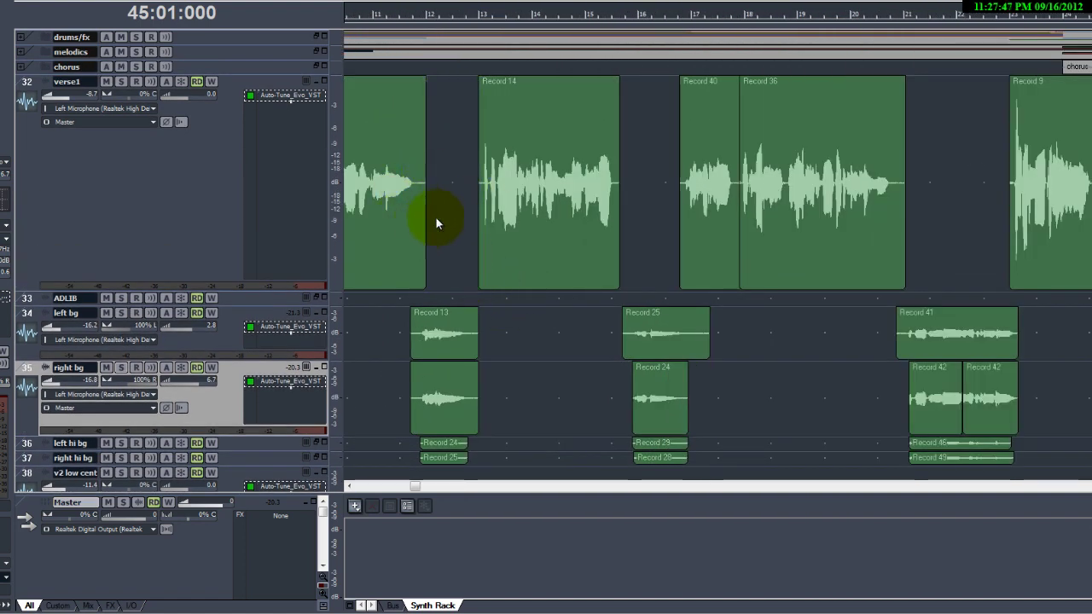
pyautogui.moveTo(426, 216); pyautogui.dragTo(417, 214)
pyautogui.scroll(-5, 417, 215)
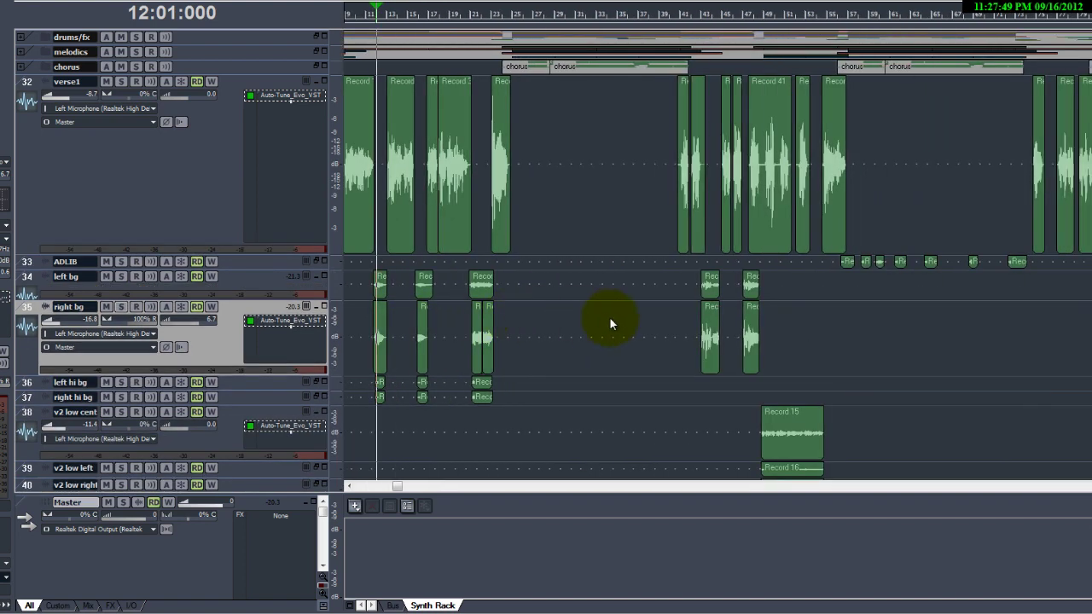
# Step: Collapse the Master bus pane and shrink all tracks to minimum height so the whole arrangement fits in view
pyautogui.scroll(-3, 625, 319)
pyautogui.scroll(3, 597, 320)
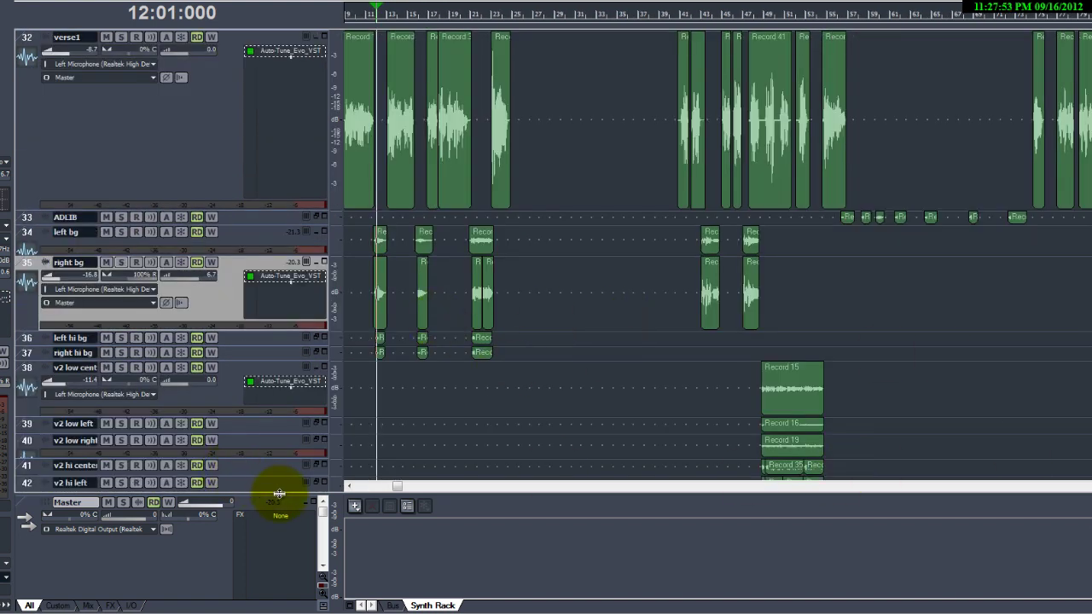
pyautogui.moveTo(279, 493); pyautogui.dragTo(256, 595)
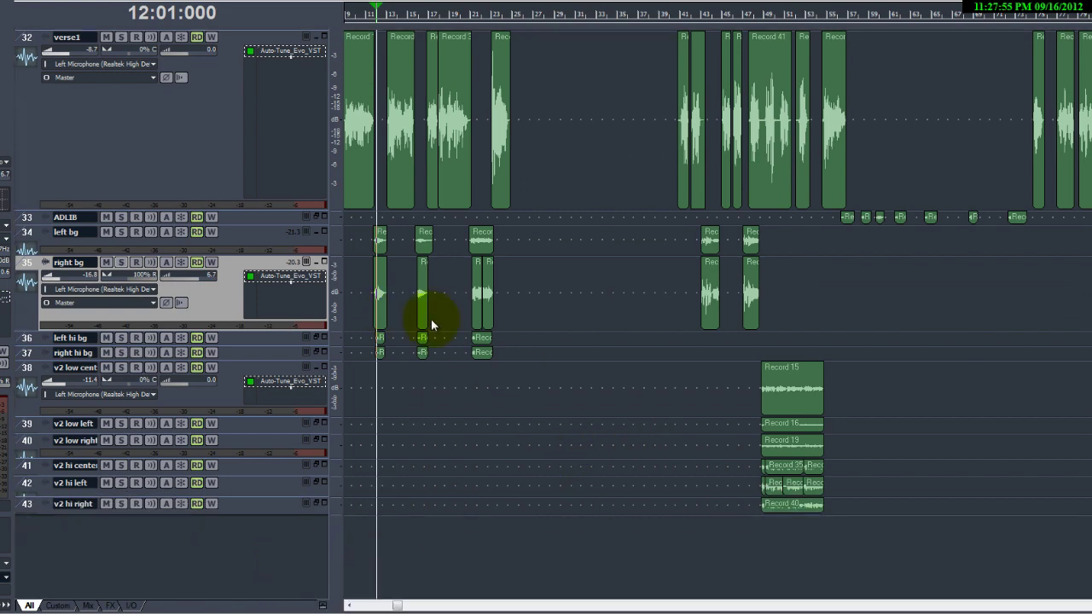
pyautogui.scroll(-1, 661, 425)
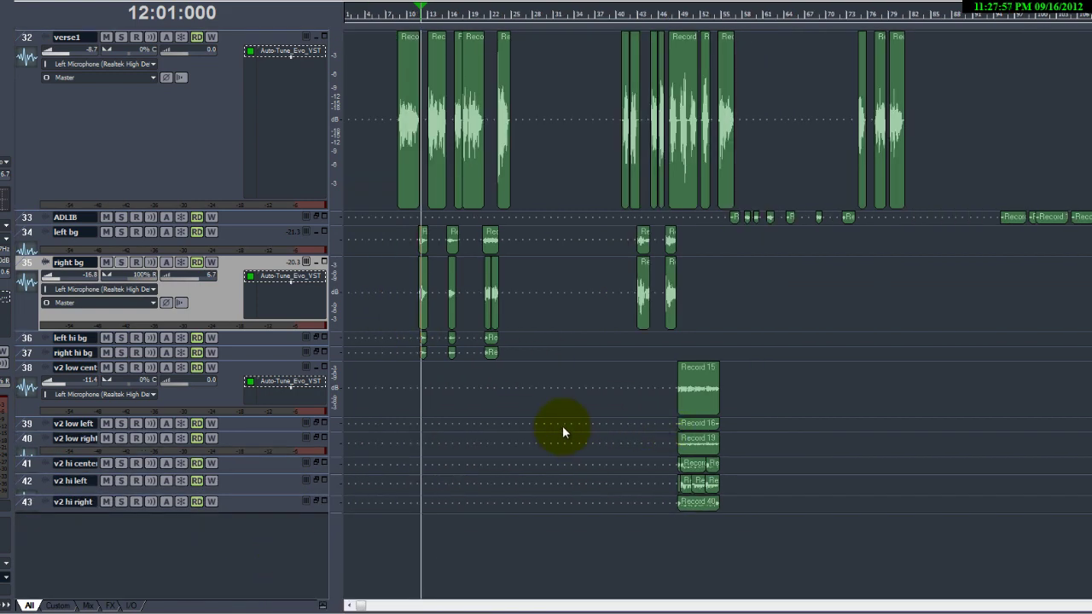
pyautogui.scroll(-1, 554, 377)
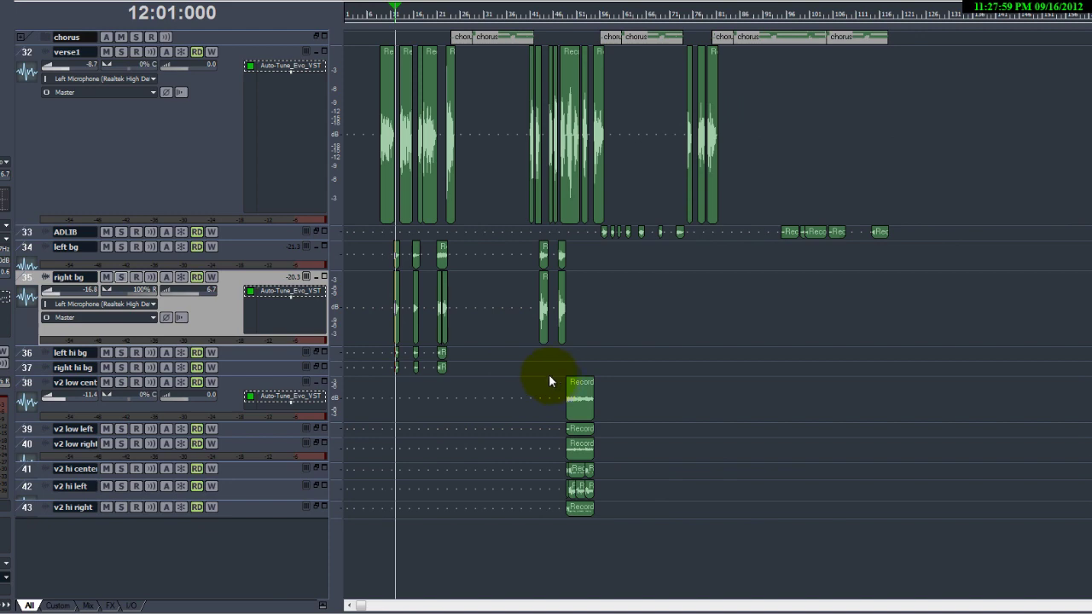
pyautogui.scroll(-5, 554, 377)
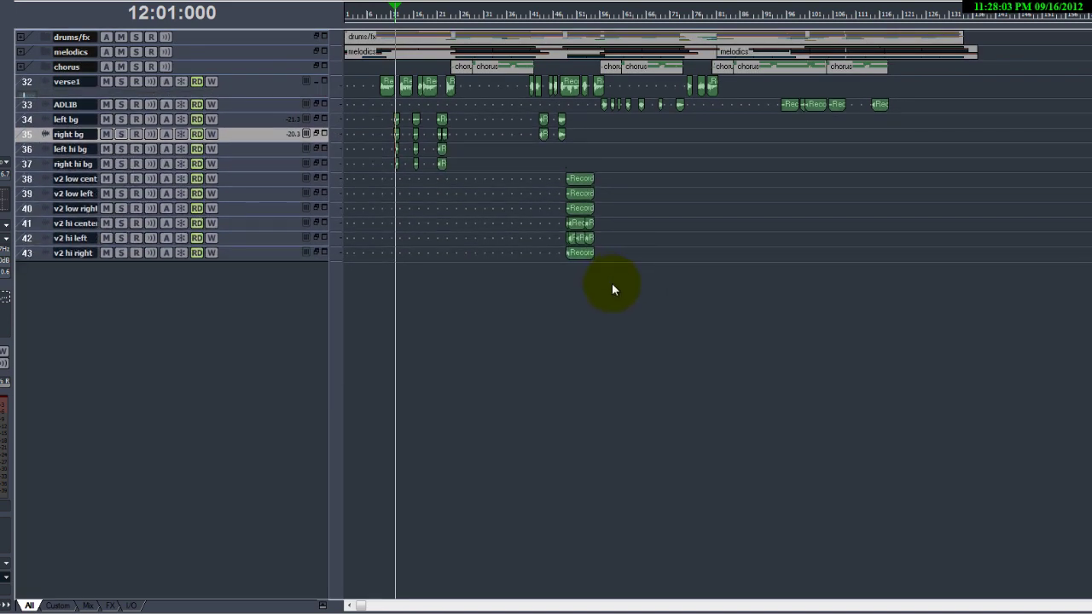
pyautogui.scroll(-2, 554, 377)
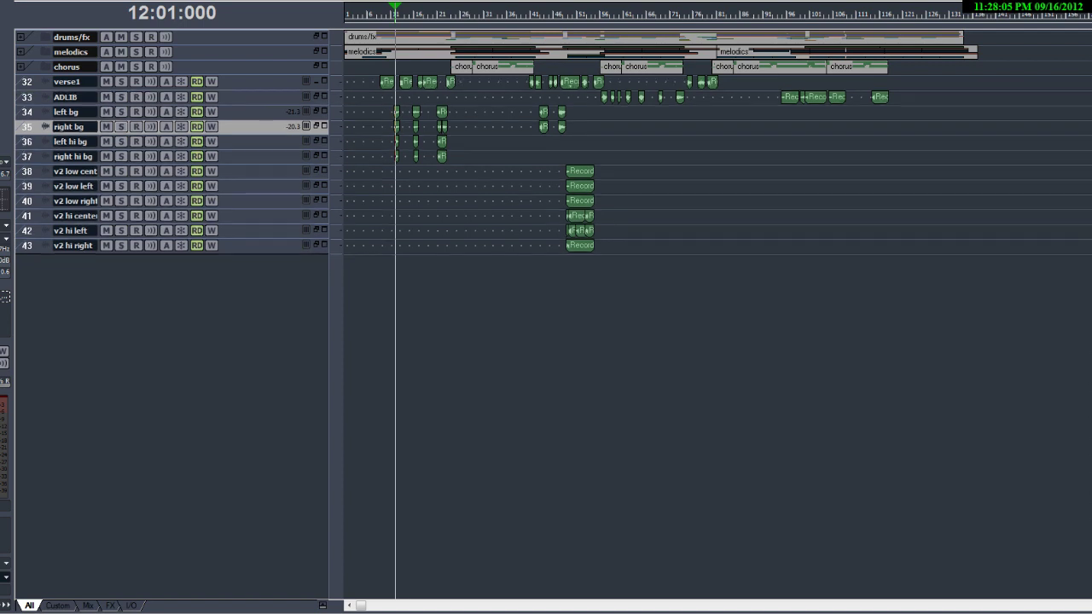
# Step: Insert a track folder below the v2 hi right track and name it Leads
pyautogui.rightClick(171, 245)
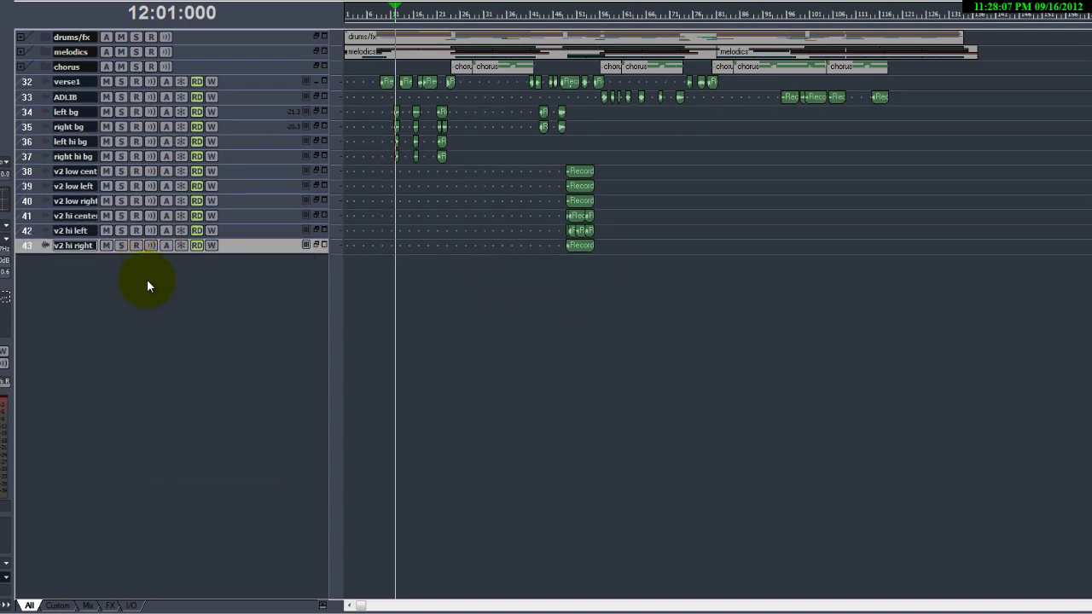
pyautogui.rightClick(146, 279)
pyautogui.click(229, 329)
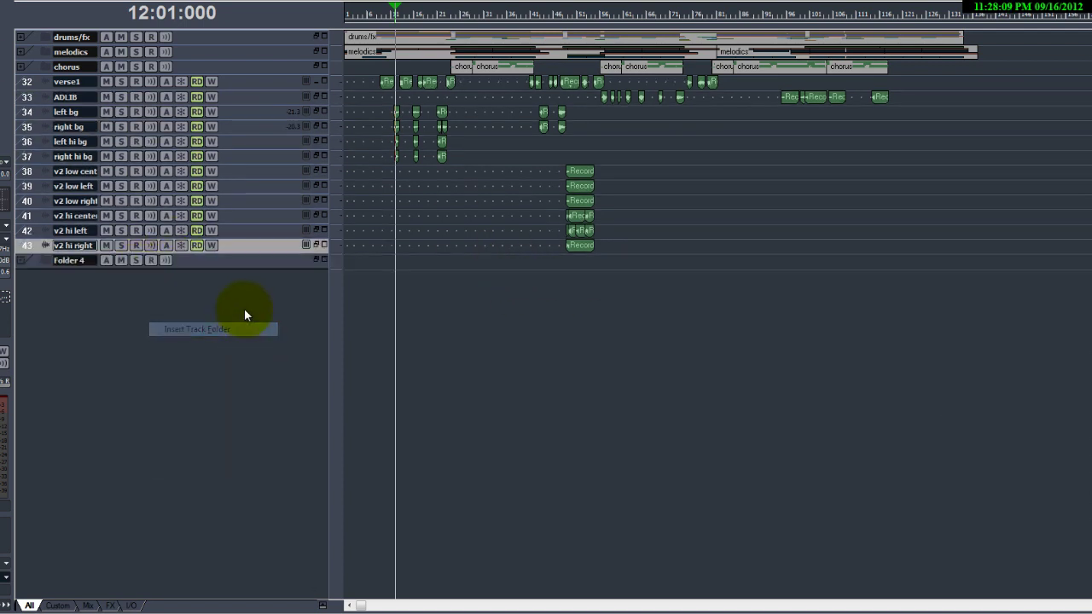
pyautogui.doubleClick(78, 262)
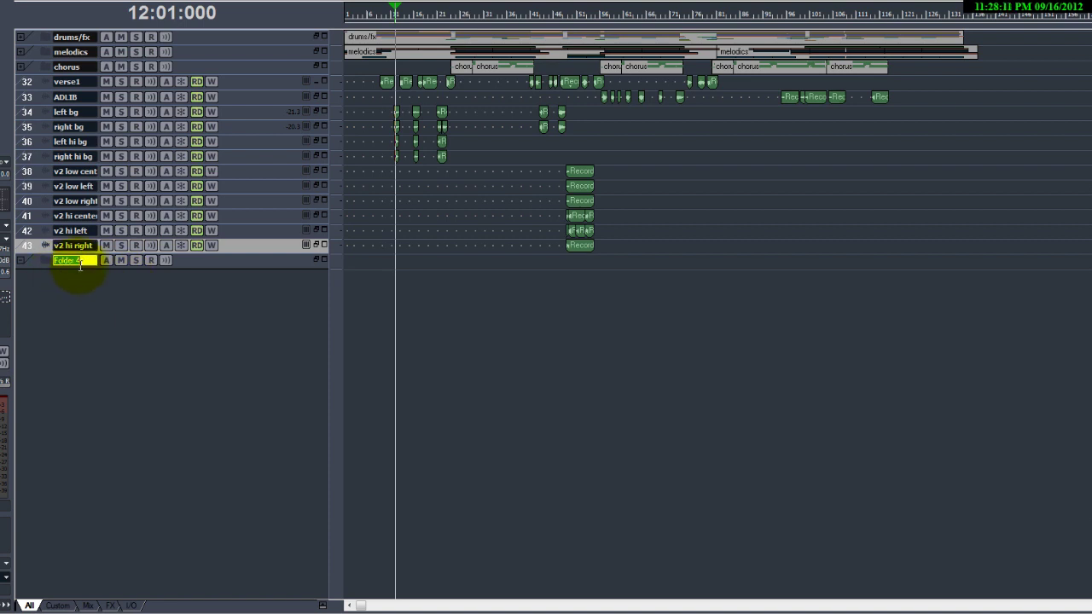
pyautogui.press('Return')
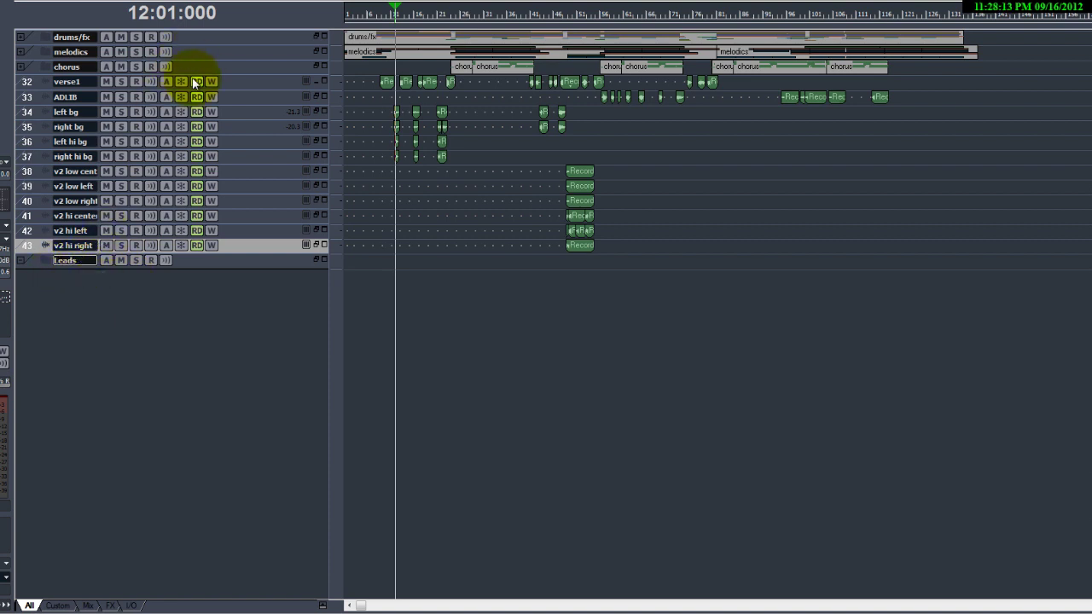
# Step: Move all the vocal tracks from verse1 through v2 hi right into the Leads folder and collapse the folder
pyautogui.click(244, 83)
pyautogui.moveTo(244, 160); pyautogui.dragTo(255, 269)
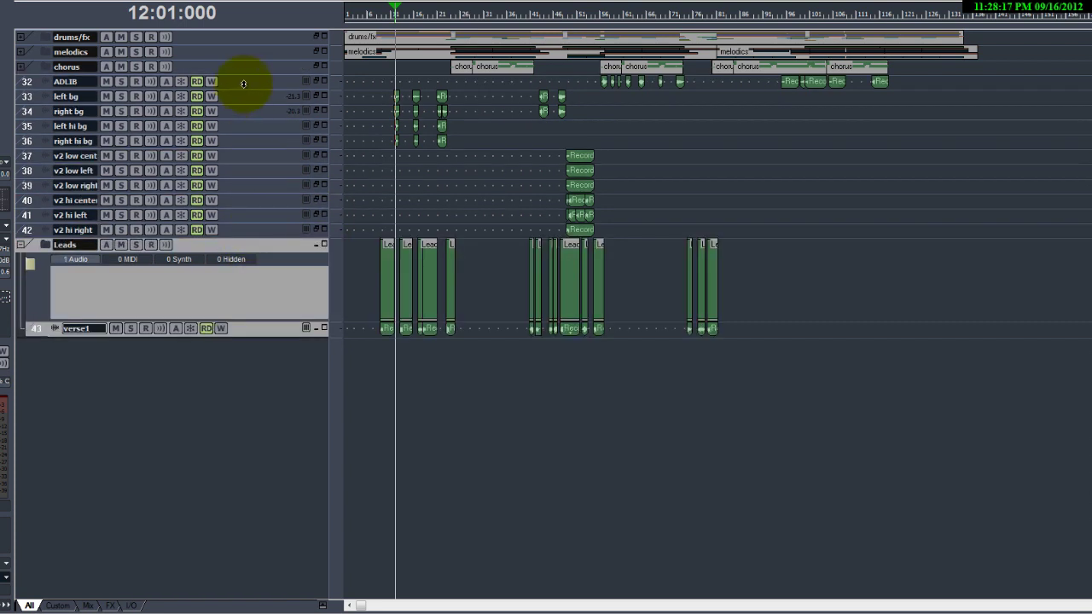
pyautogui.moveTo(244, 83); pyautogui.dragTo(256, 214)
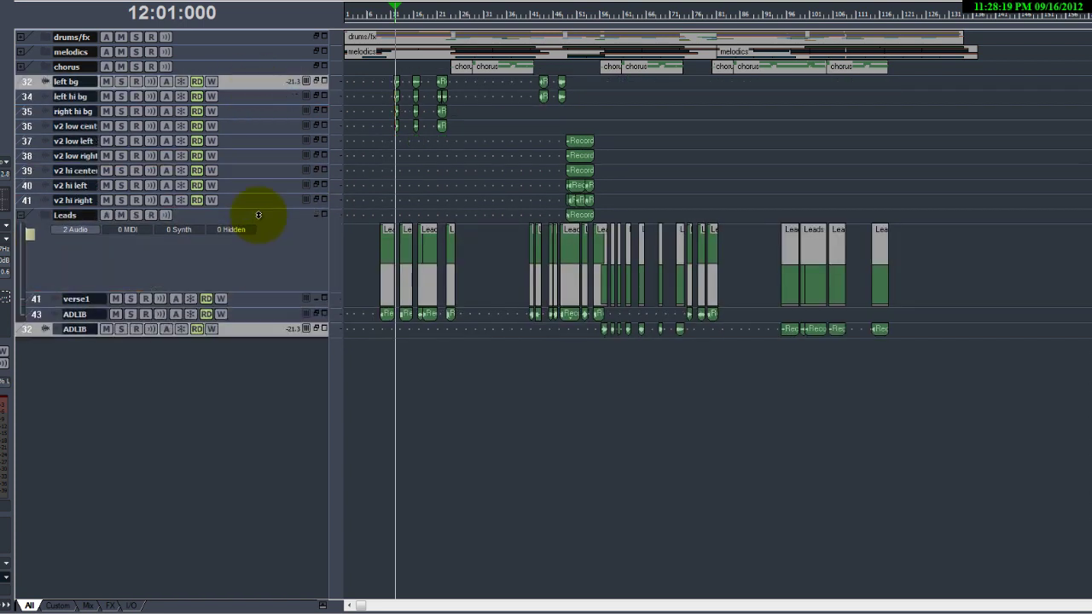
pyautogui.moveTo(261, 77); pyautogui.dragTo(252, 199)
pyautogui.moveTo(244, 81); pyautogui.dragTo(260, 204)
pyautogui.moveTo(250, 82); pyautogui.dragTo(256, 214)
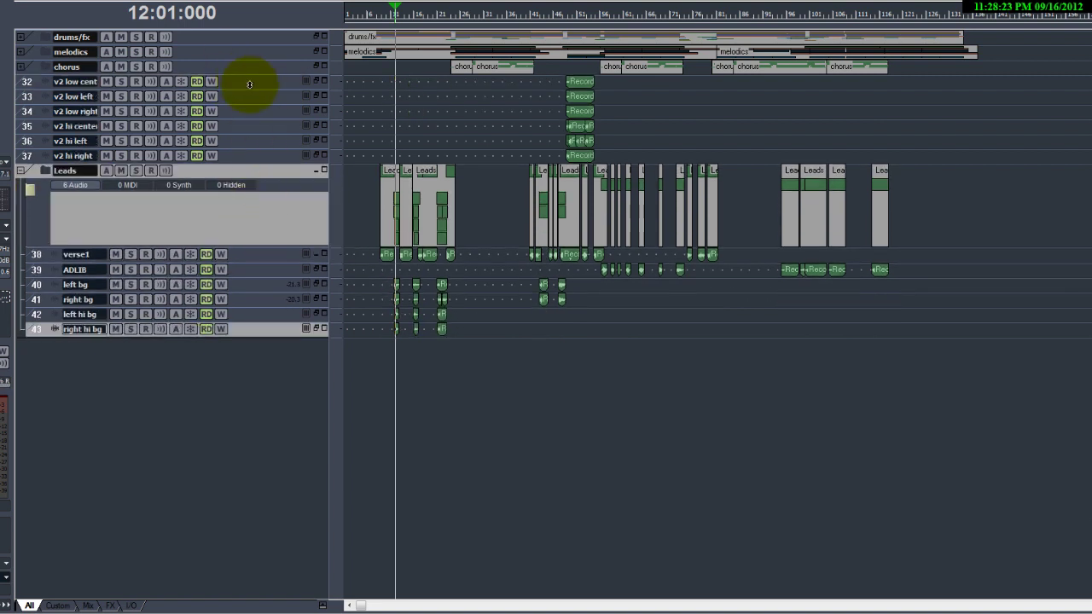
pyautogui.moveTo(250, 85); pyautogui.dragTo(176, 97)
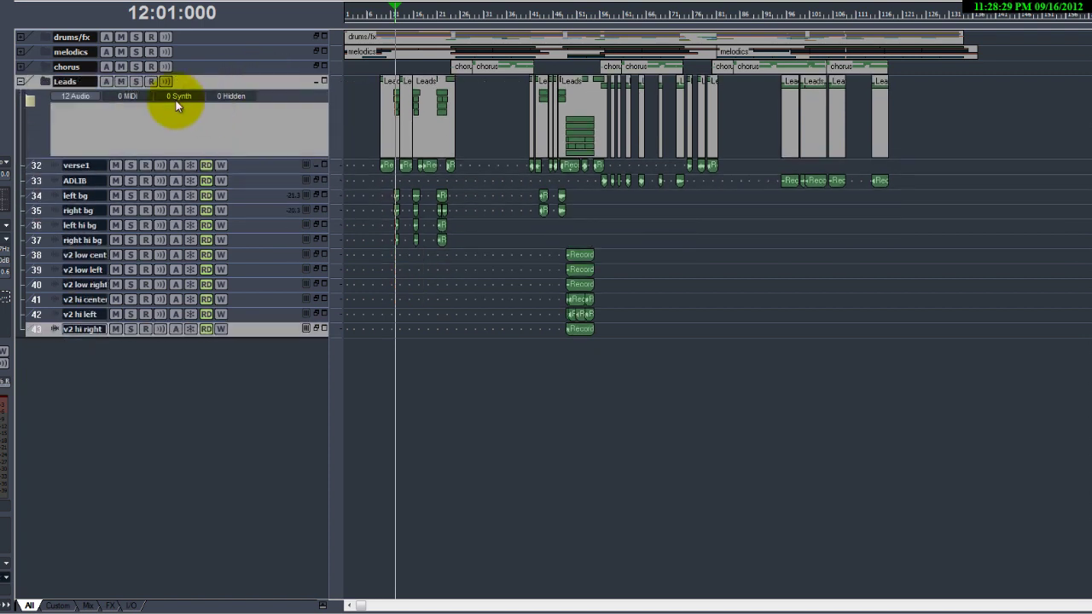
pyautogui.click(28, 82)
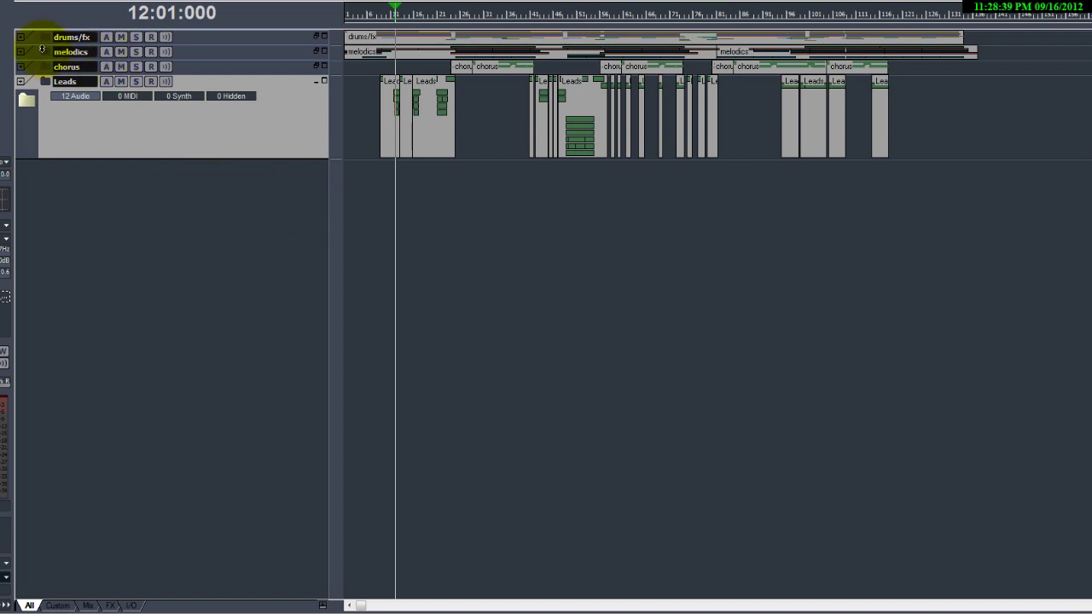
# Step: Expand the drums/fx folder to show its tracks and reduce the Leads folder track to minimum height
pyautogui.click(72, 38)
pyautogui.click(20, 37)
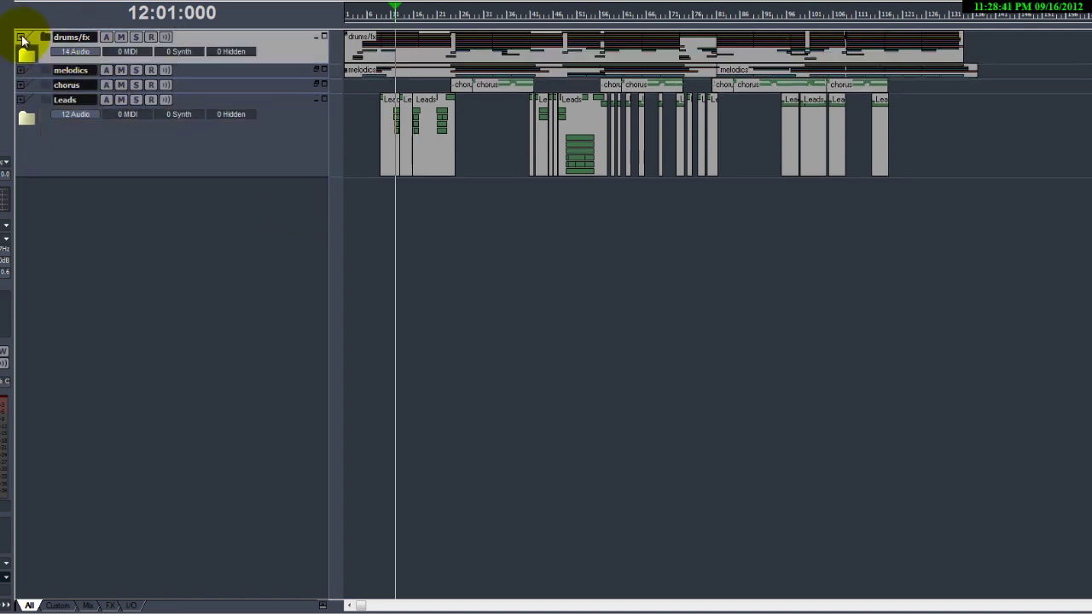
pyautogui.scroll(3, 460, 282)
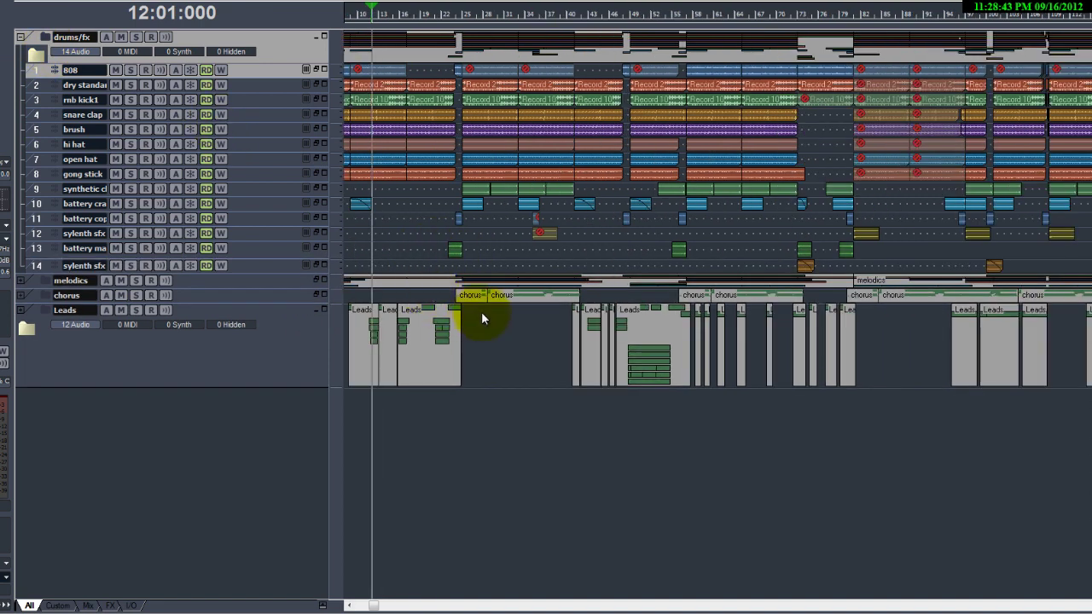
pyautogui.moveTo(301, 210); pyautogui.dragTo(299, 241)
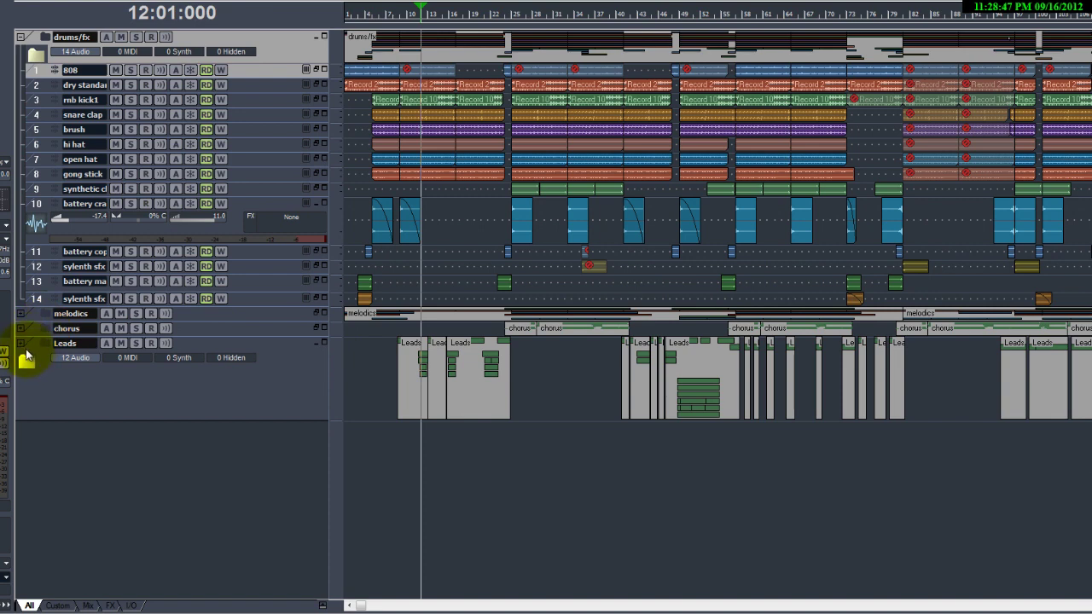
pyautogui.click(314, 342)
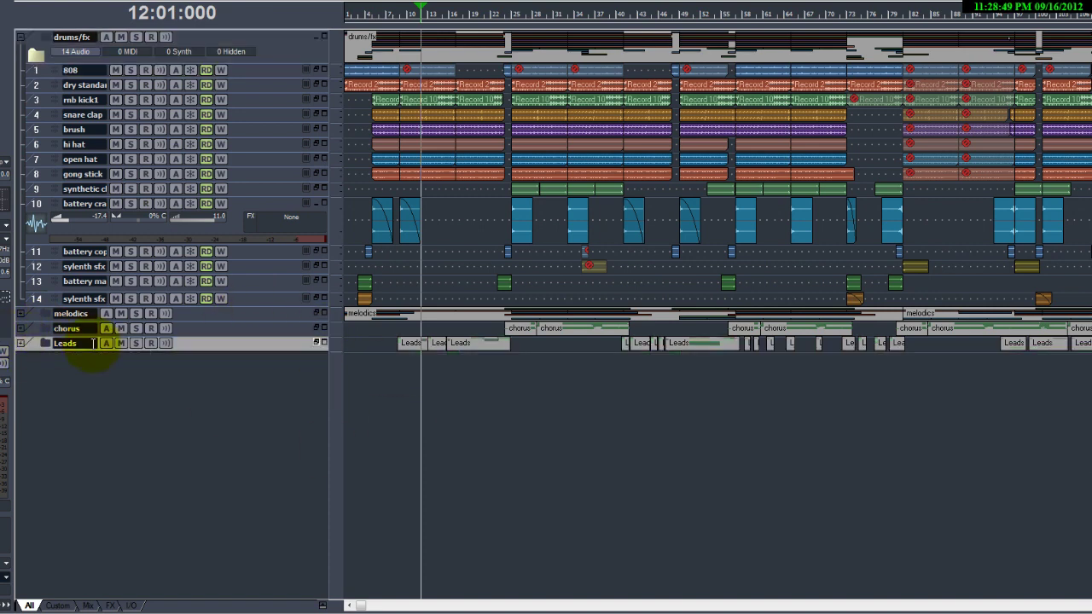
# Step: Rename the melodics track folder to Instruments
pyautogui.click(86, 314)
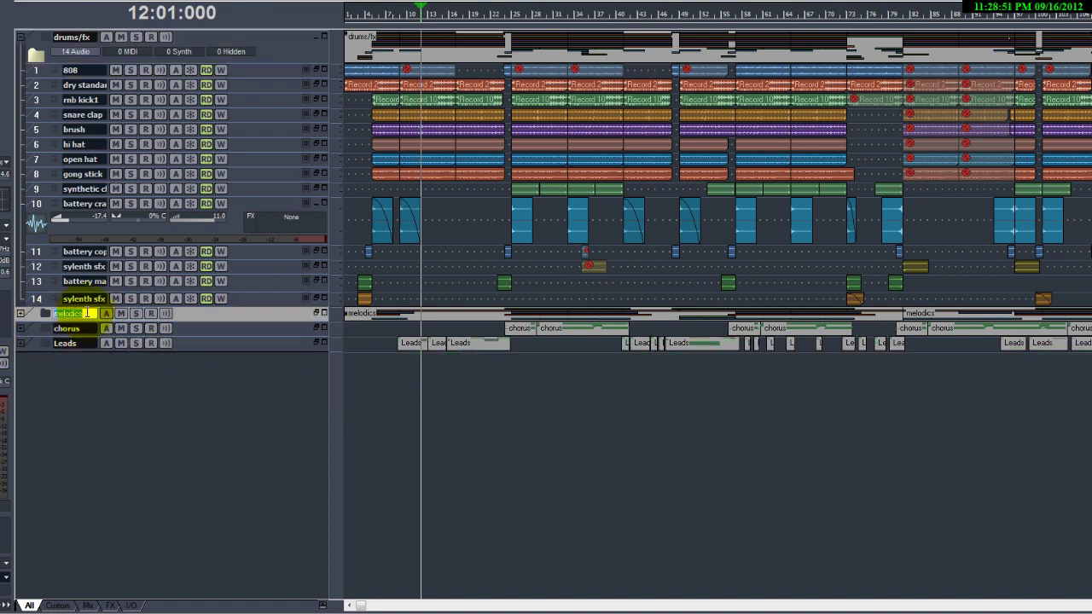
pyautogui.write('Instruments')
pyautogui.press('Return')
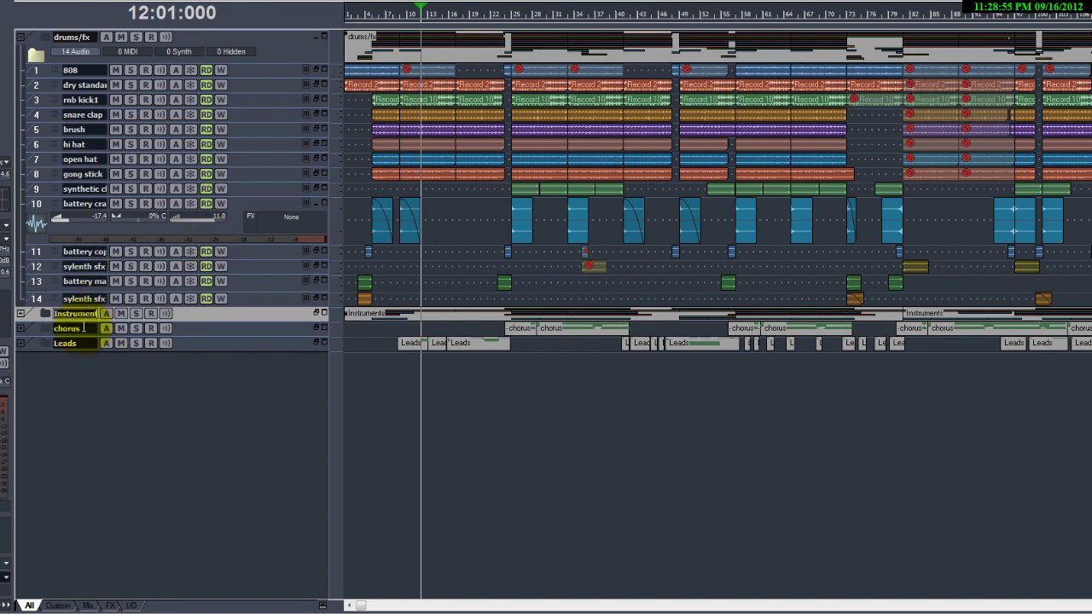
pyautogui.doubleClick(84, 328)
pyautogui.click(82, 344)
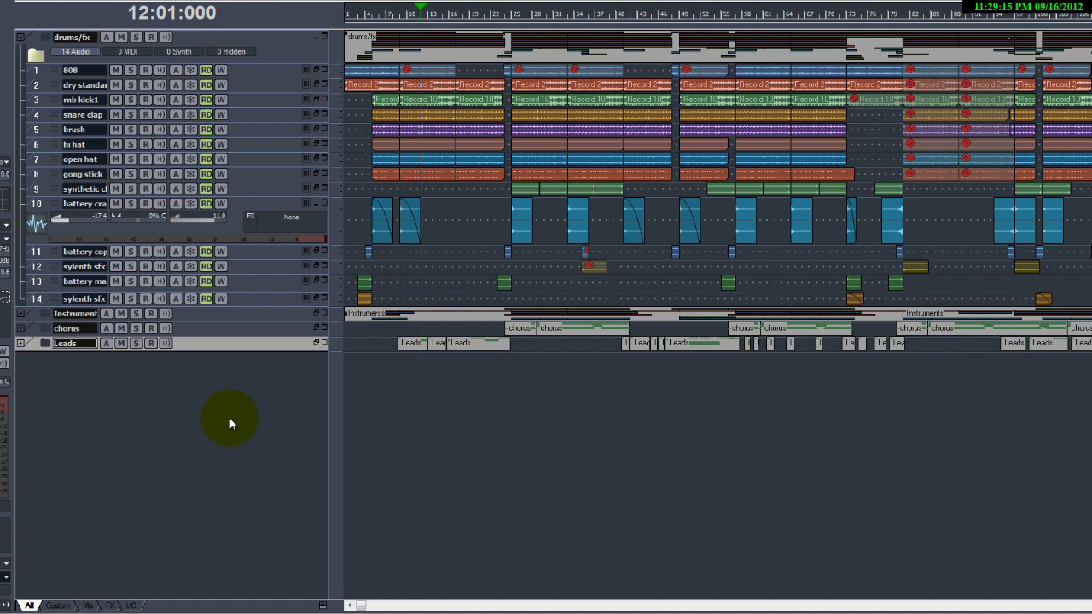
# Step: Reduce the enlarged track 10 in the drums/fx folder to minimum height
pyautogui.scroll(-3, 464, 408)
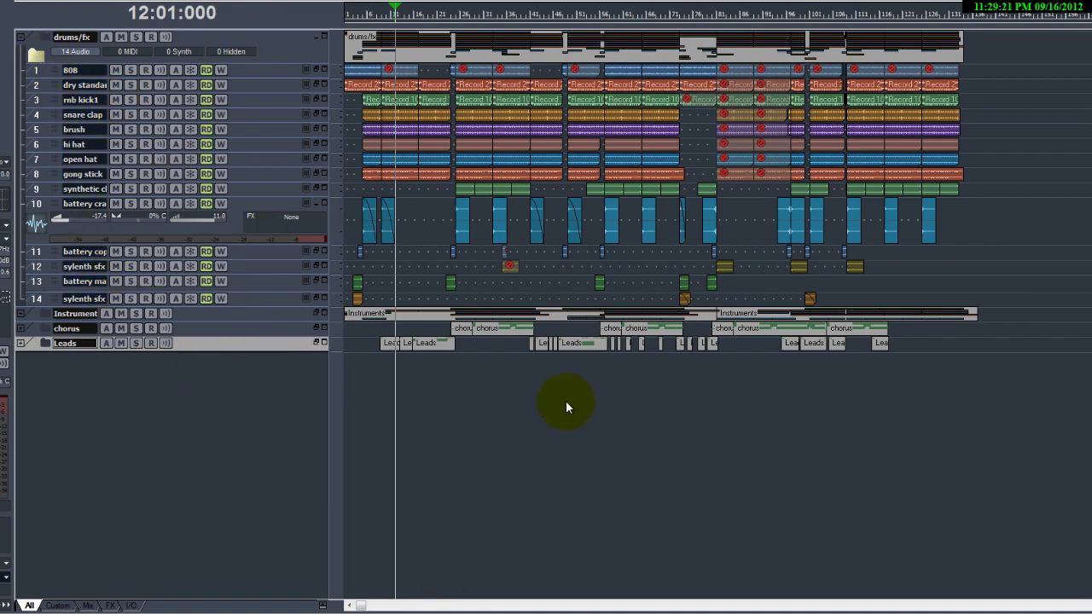
pyautogui.scroll(3, 502, 407)
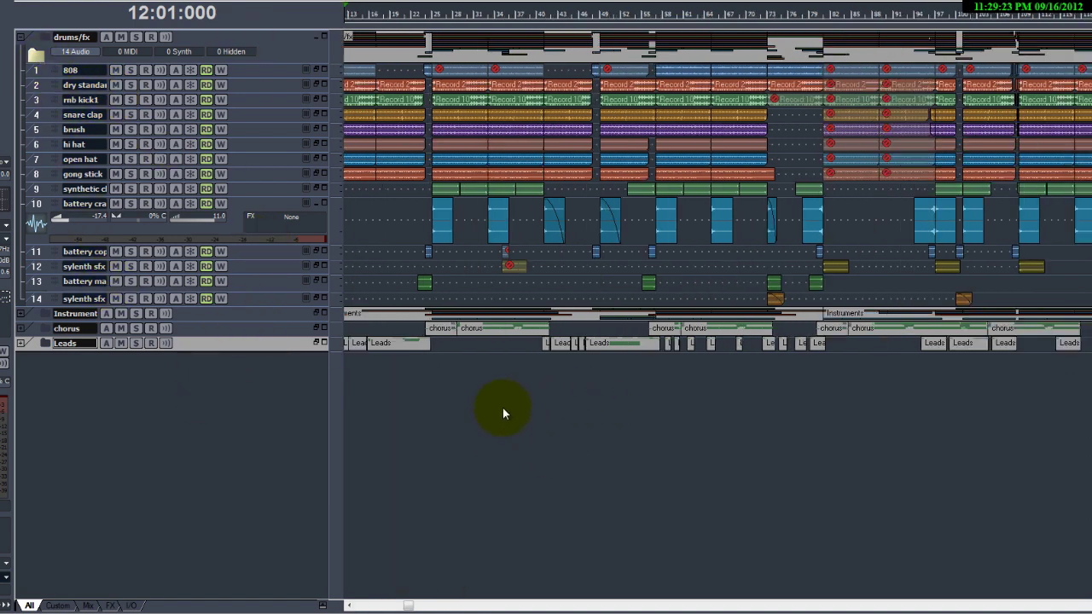
pyautogui.scroll(-3, 497, 435)
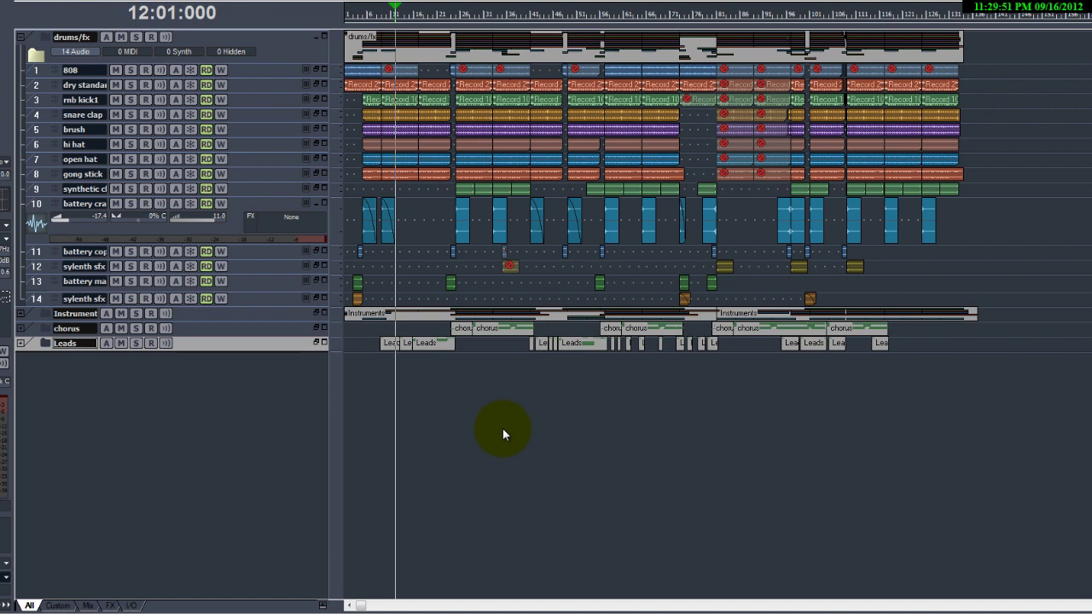
pyautogui.click(313, 202)
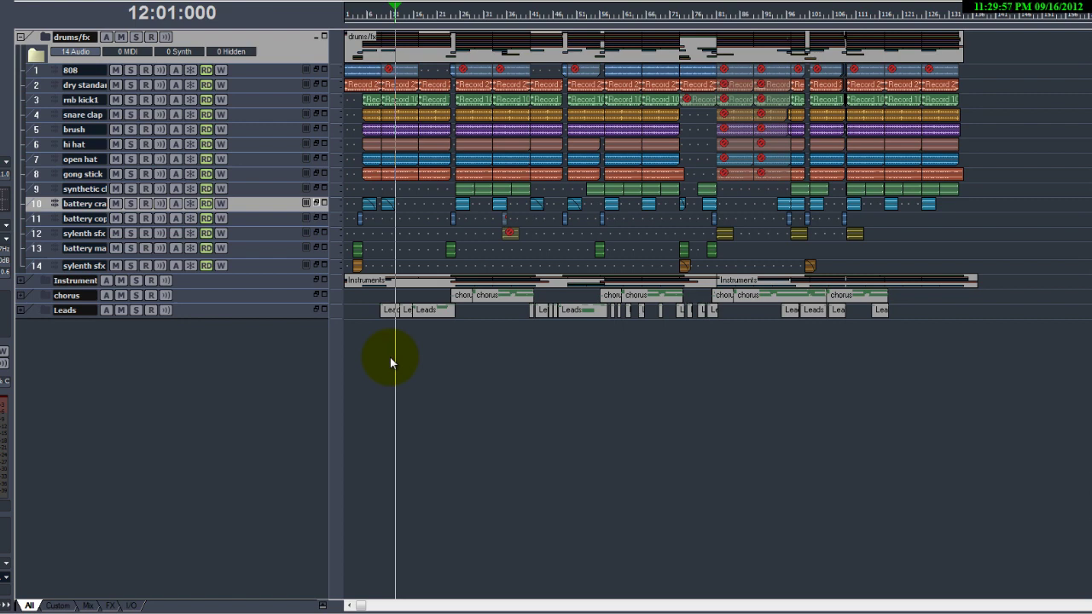
# Step: Review the order of the drum channel strips in the console, then return to the track view
pyautogui.hotkey('alt', 'v')
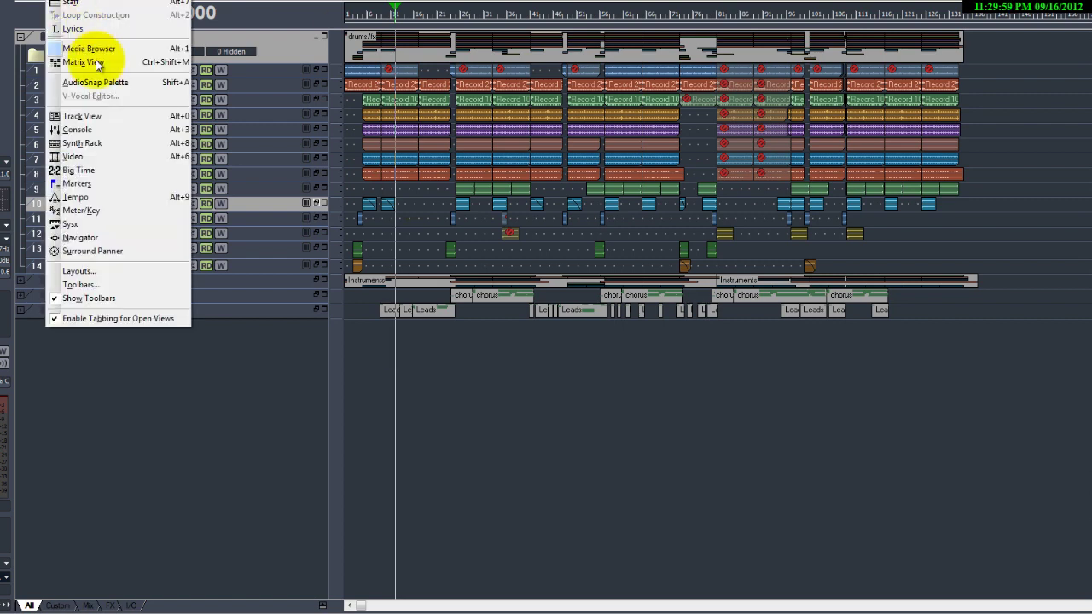
pyautogui.click(114, 119)
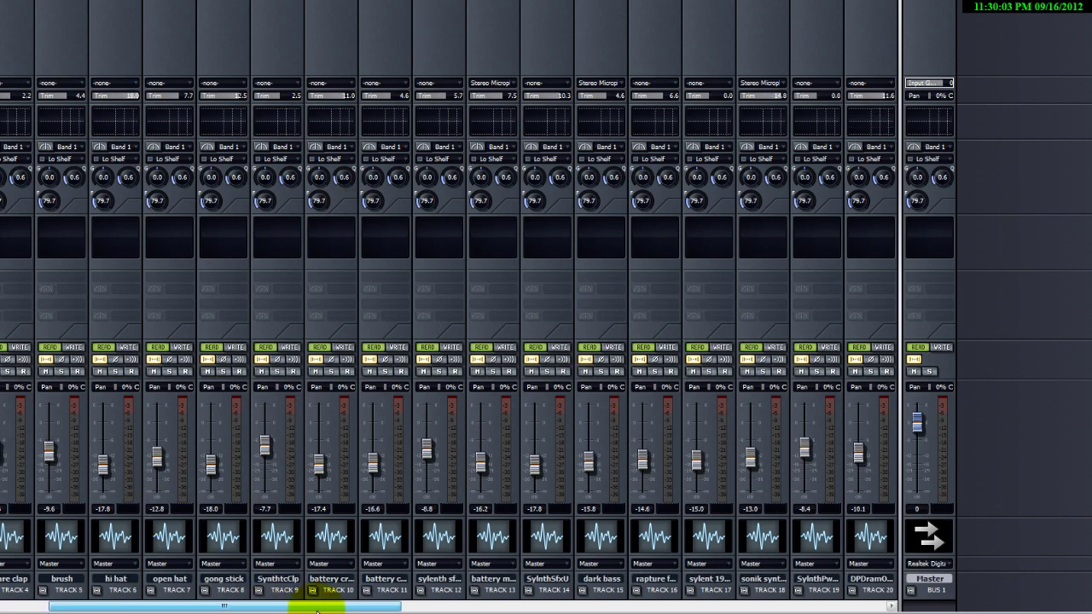
pyautogui.moveTo(316, 604); pyautogui.dragTo(265, 606)
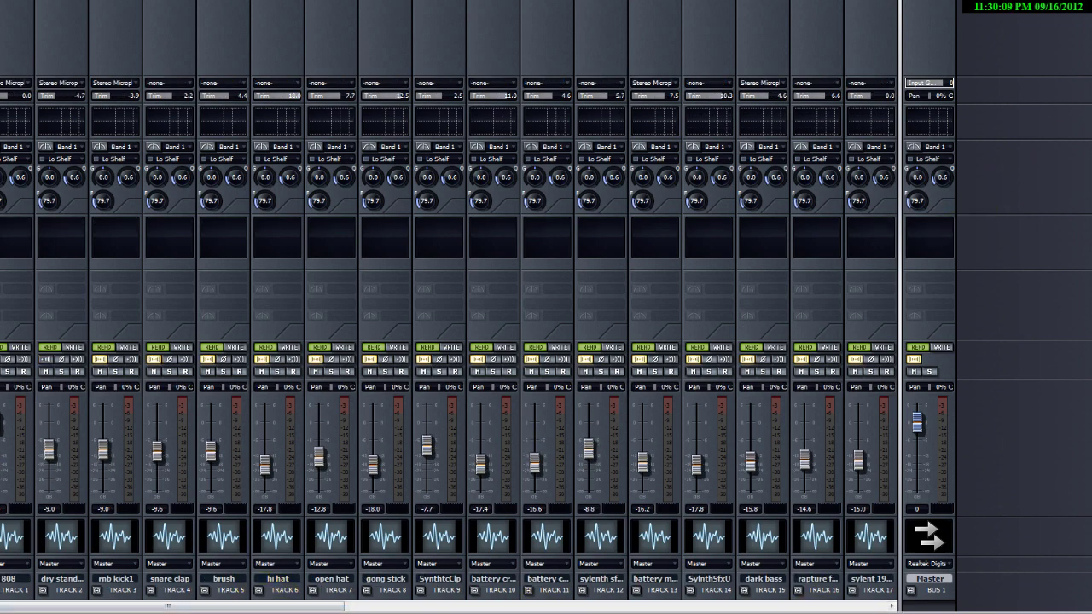
pyautogui.hotkey('alt', '1')
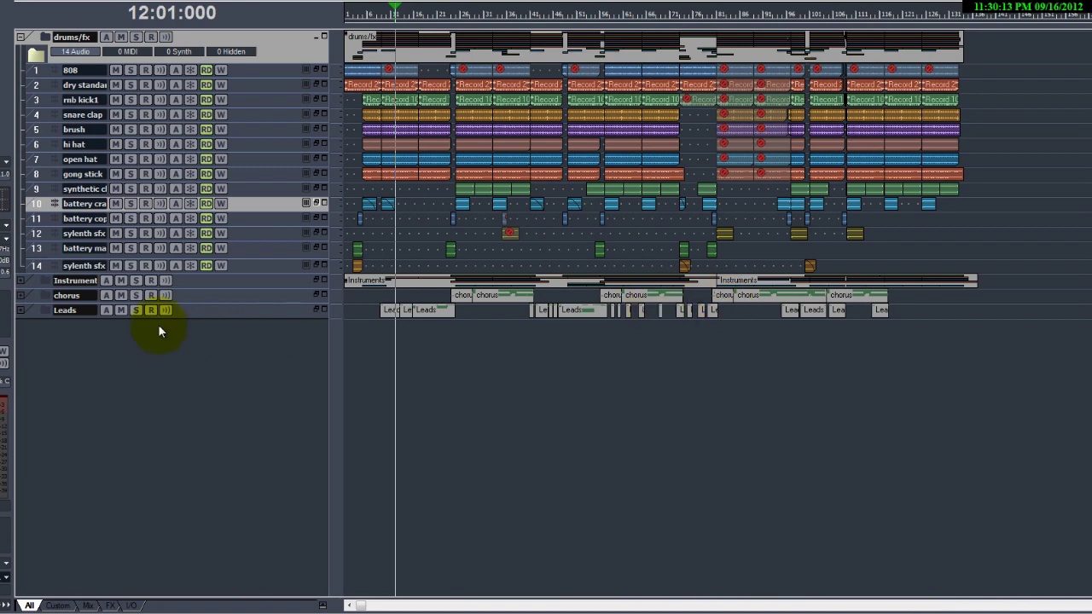
# Step: Expand the Leads folder and bounce the background clips between bars 12 and 23 on the four bg tracks into one clip per track
pyautogui.click(19, 310)
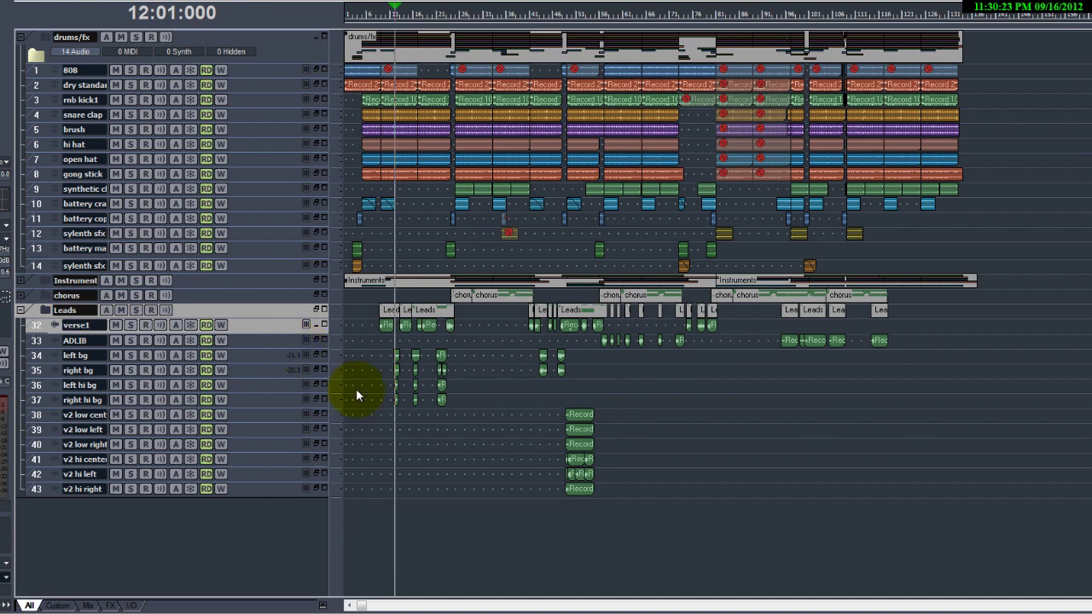
pyautogui.scroll(2, 378, 409)
pyautogui.scroll(1, 402, 411)
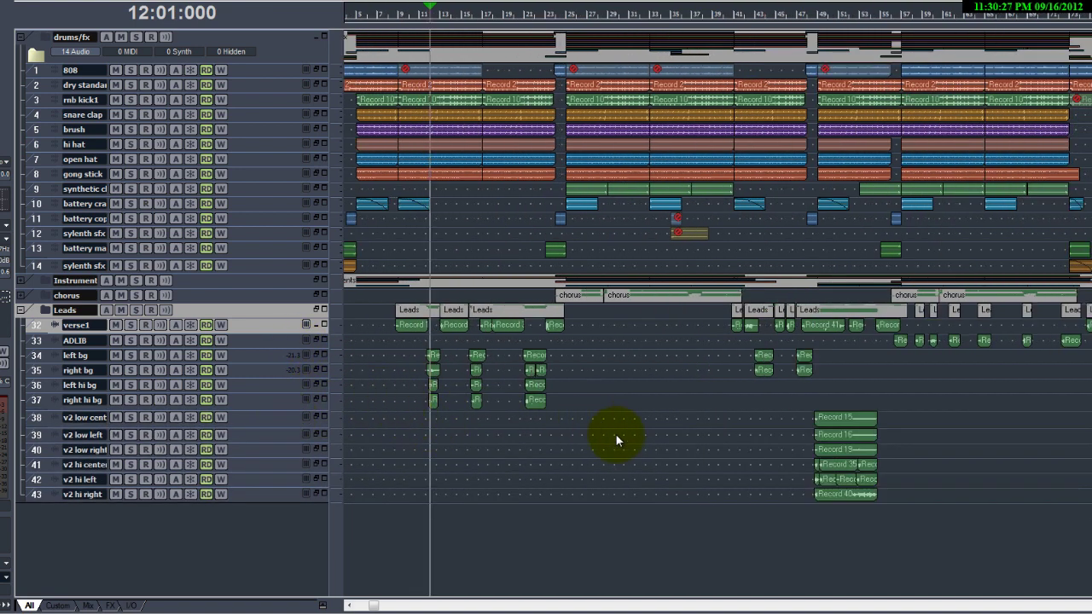
pyautogui.moveTo(615, 434); pyautogui.dragTo(393, 354)
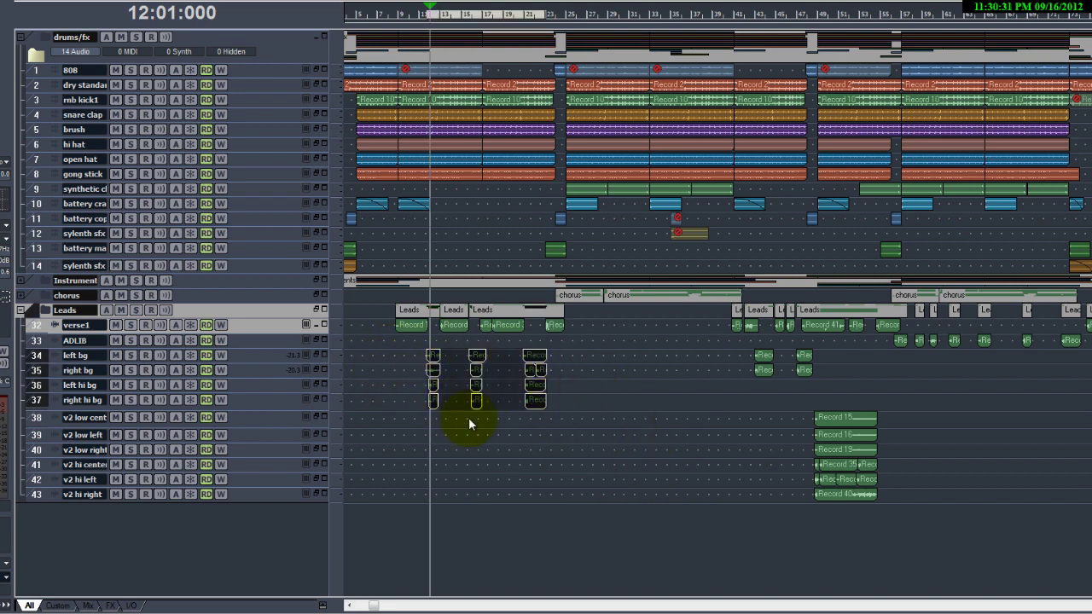
pyautogui.moveTo(608, 434); pyautogui.dragTo(509, 355)
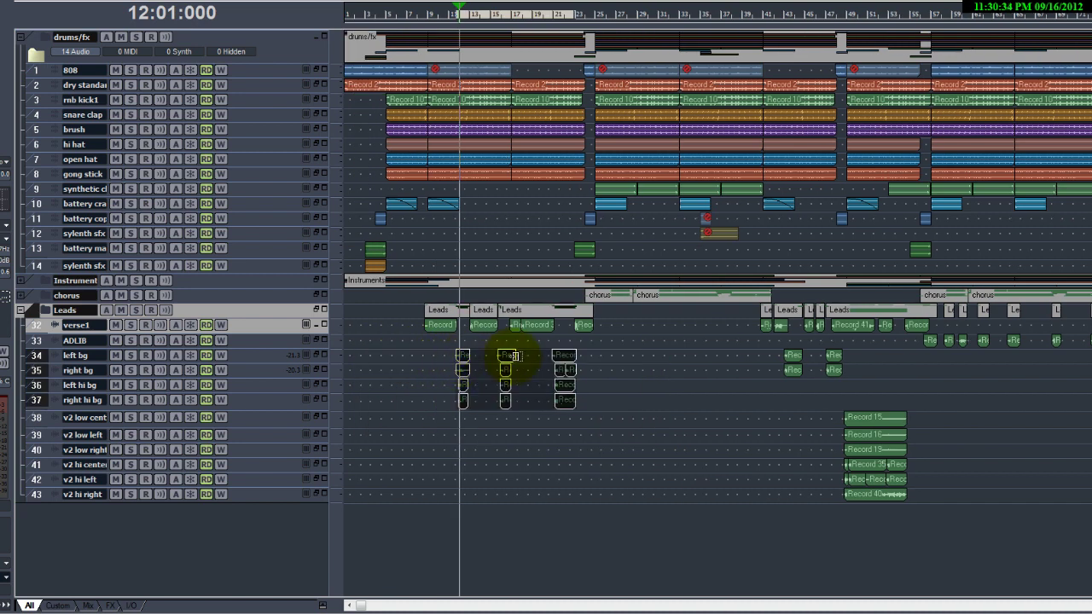
pyautogui.rightClick(572, 354)
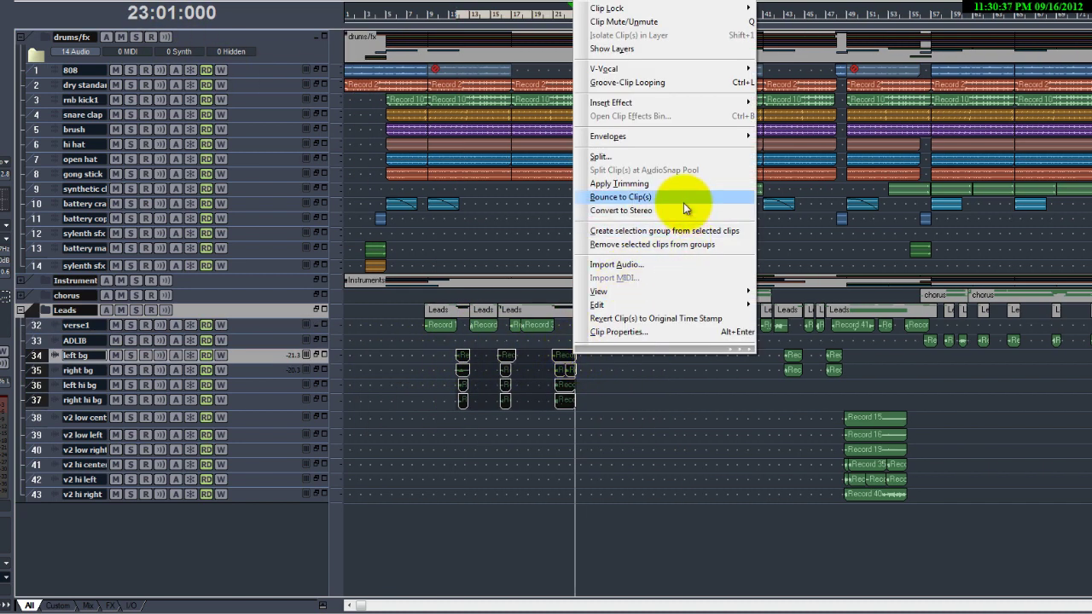
pyautogui.click(683, 202)
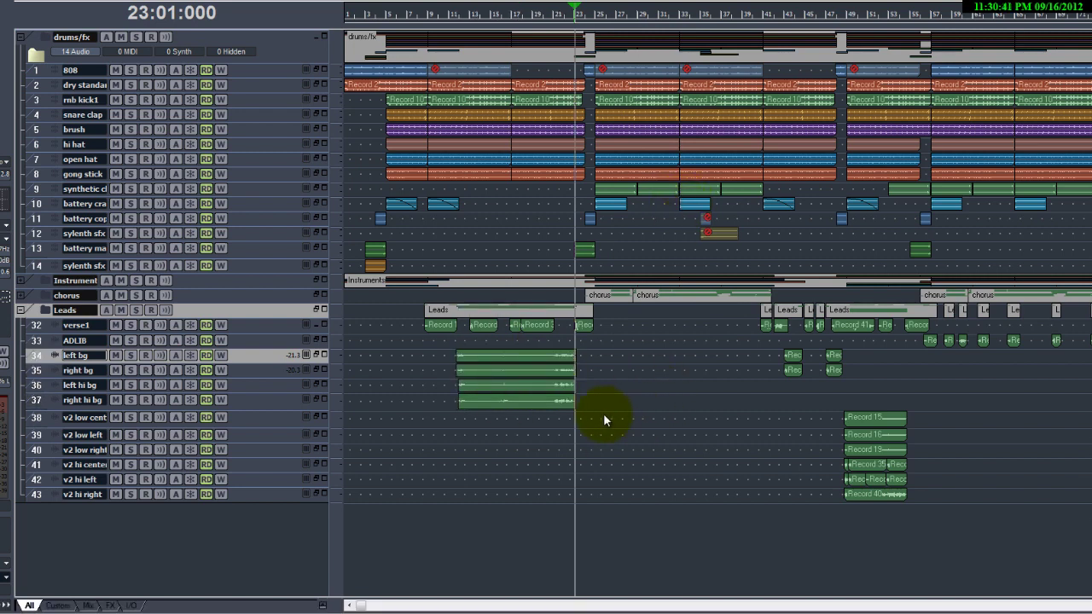
# Step: Enlarge the ADLIB track and trim the silent start of its clip near bar 95 to about bar 96
pyautogui.hotkey('ctrl', 'Left')
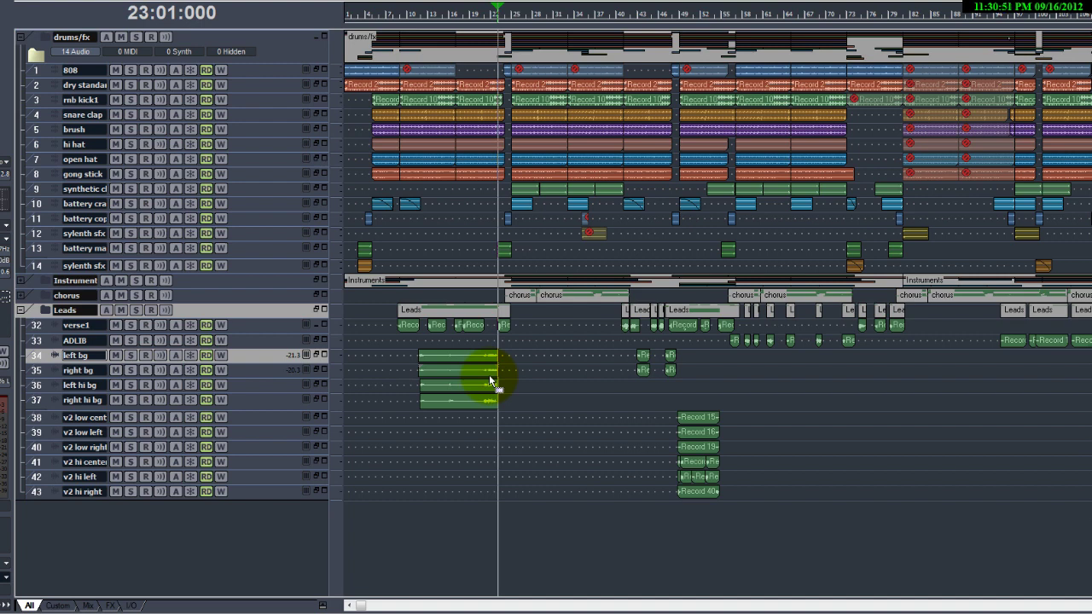
pyautogui.scroll(-1, 563, 448)
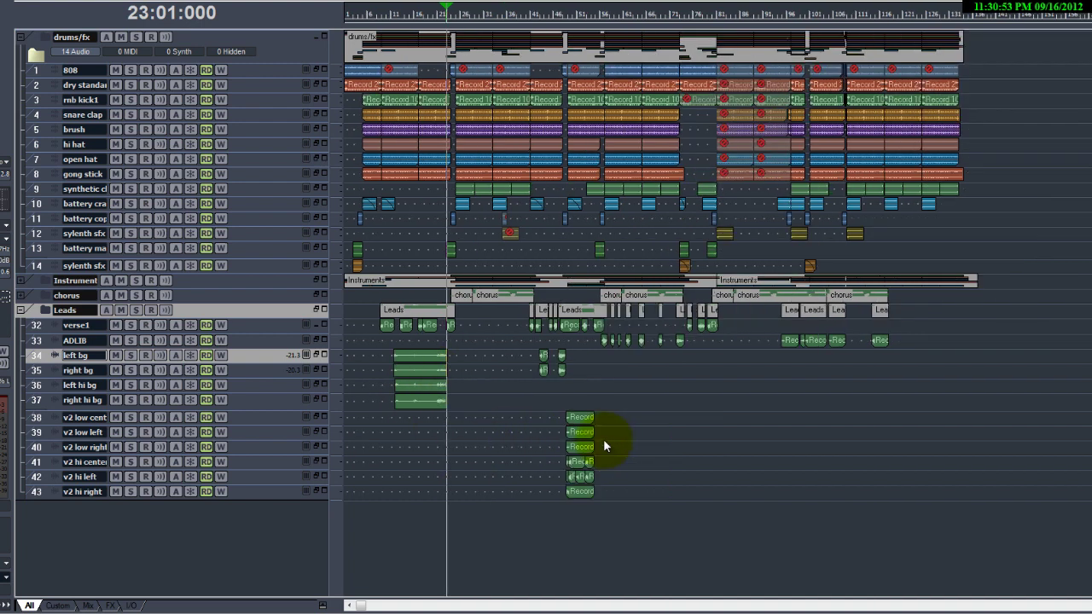
pyautogui.scroll(-1, 603, 439)
pyautogui.moveTo(295, 317); pyautogui.dragTo(230, 451)
pyautogui.hscroll(1, 739, 467)
pyautogui.scroll(1, 719, 463)
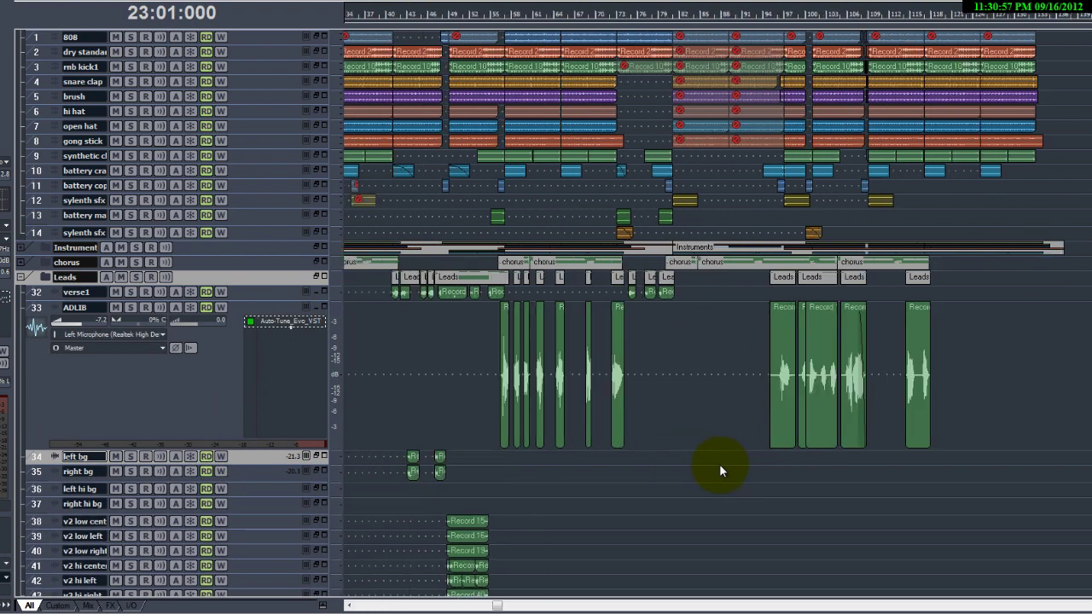
pyautogui.scroll(1, 708, 461)
pyautogui.hscroll(-3, 534, 427)
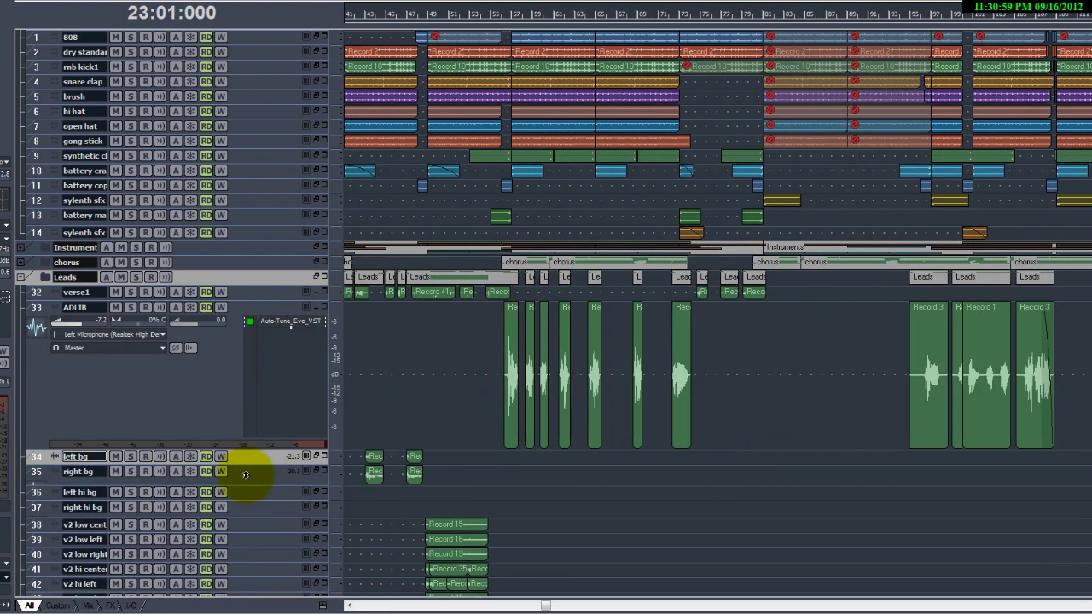
pyautogui.moveTo(261, 451); pyautogui.dragTo(232, 527)
pyautogui.hscroll(2, 612, 477)
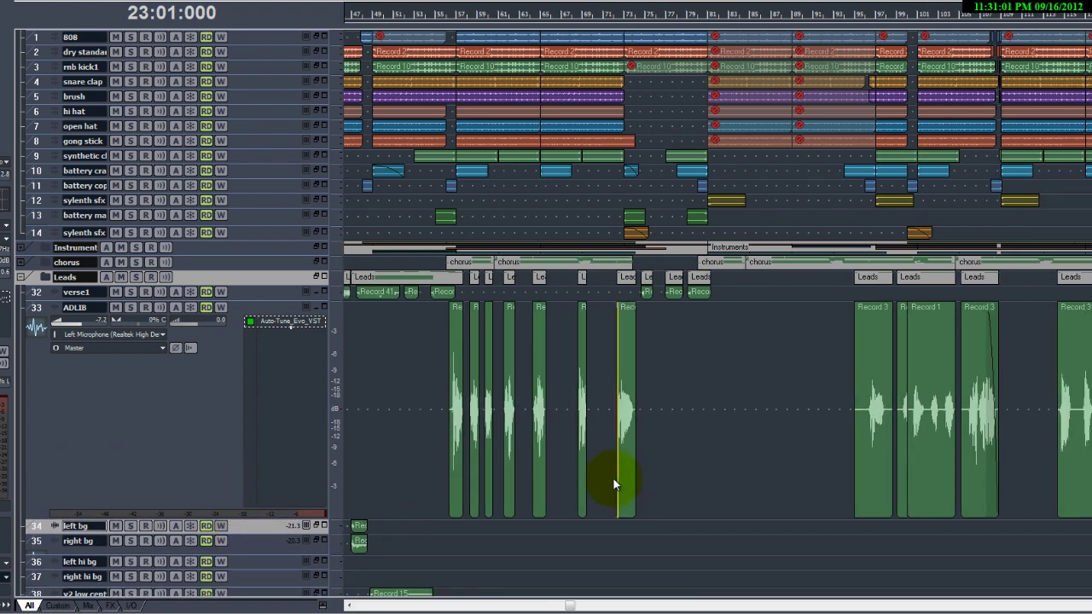
pyautogui.moveTo(857, 433); pyautogui.dragTo(865, 434)
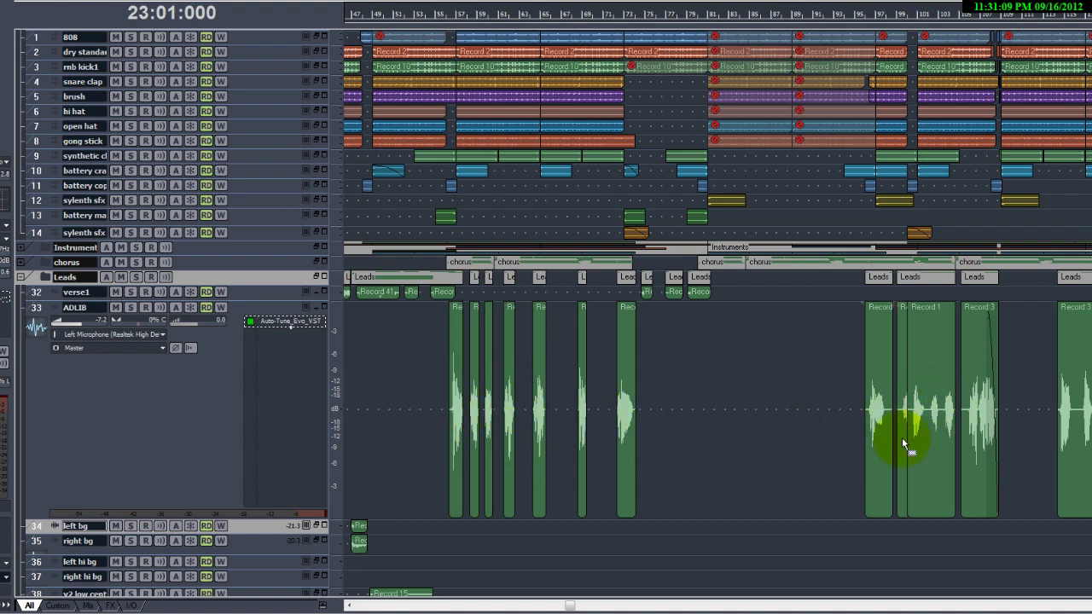
# Step: Trim the silent start of the ADLIB clip at bar 99 and the end of the preceding clip to about bar 98
pyautogui.scroll(1, 941, 477)
pyautogui.scroll(-3, 942, 477)
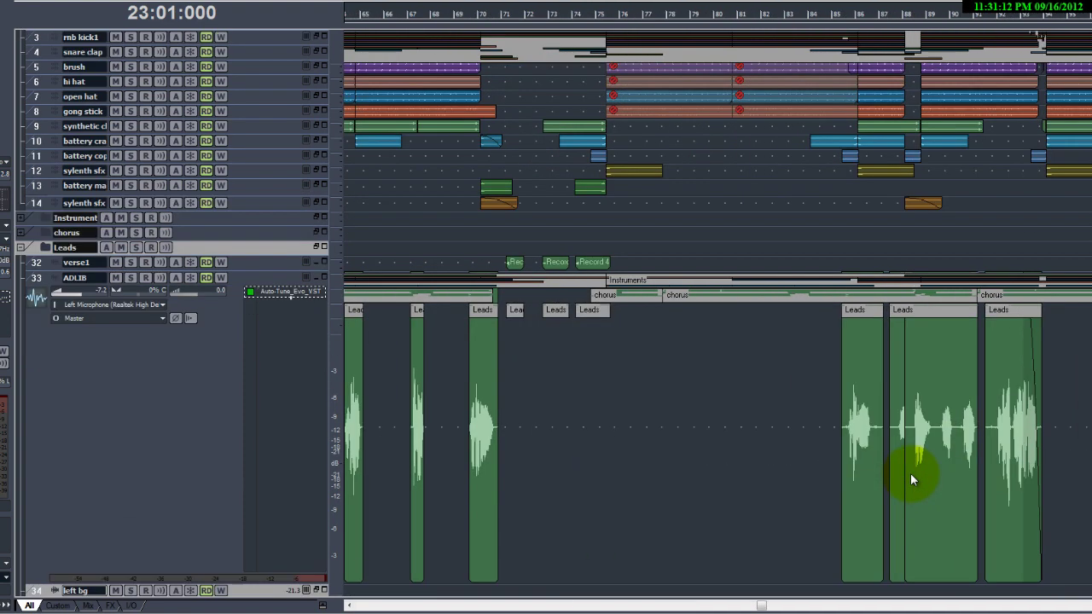
pyautogui.scroll(-1, 910, 472)
pyautogui.click(882, 438)
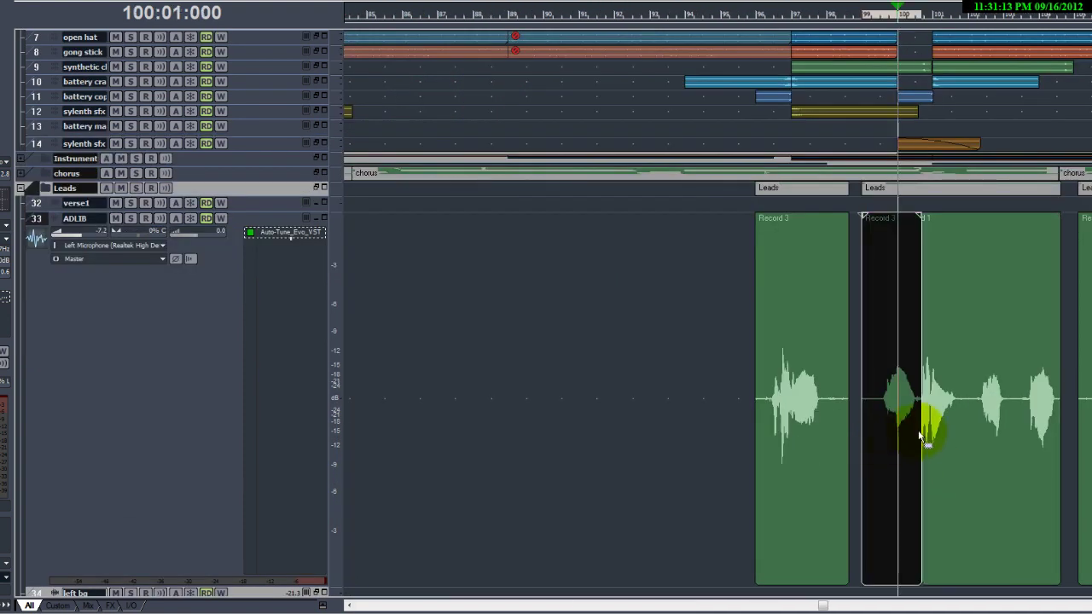
pyautogui.click(922, 437)
pyautogui.moveTo(897, 424); pyautogui.dragTo(833, 420)
pyautogui.click(842, 419)
pyautogui.press('f')
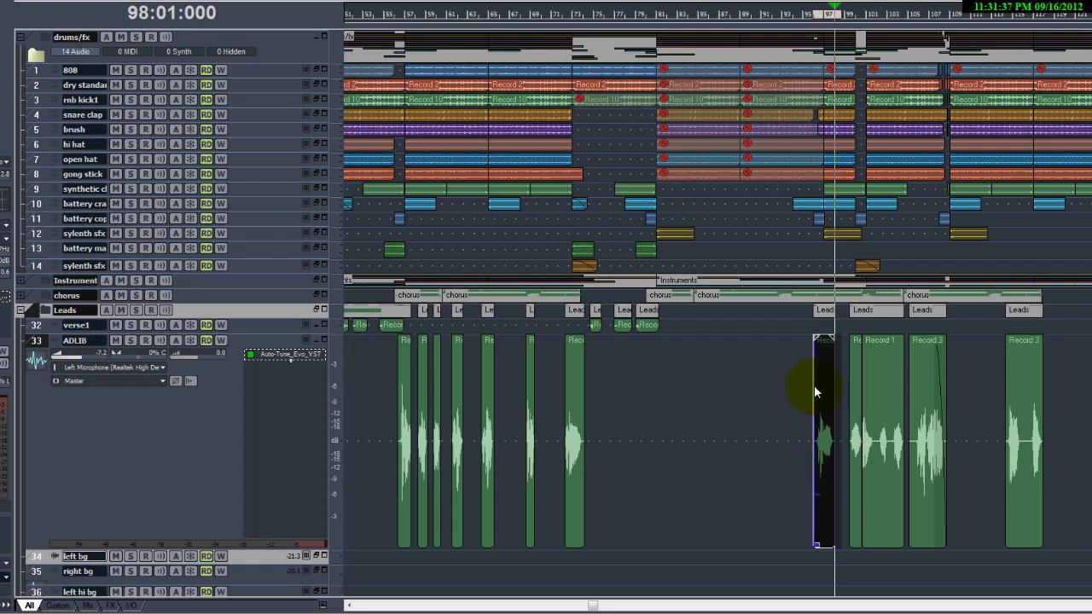
# Step: Try the Cakewalk Compressor/Gate in the ADLIB track's effects bin and close its window
pyautogui.rightClick(323, 391)
pyautogui.rightClick(305, 400)
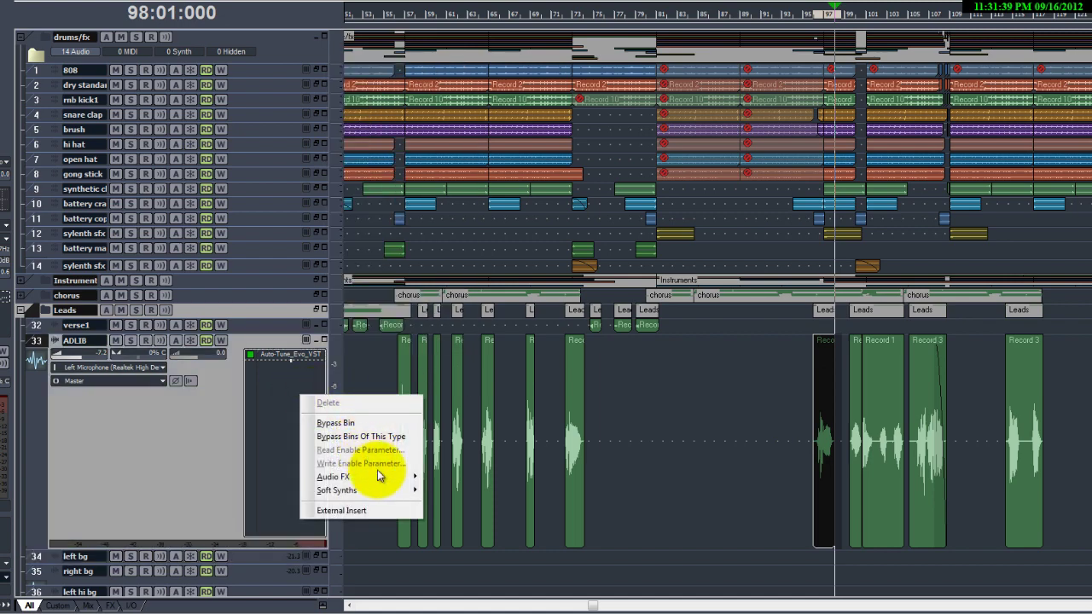
pyautogui.moveTo(388, 476)
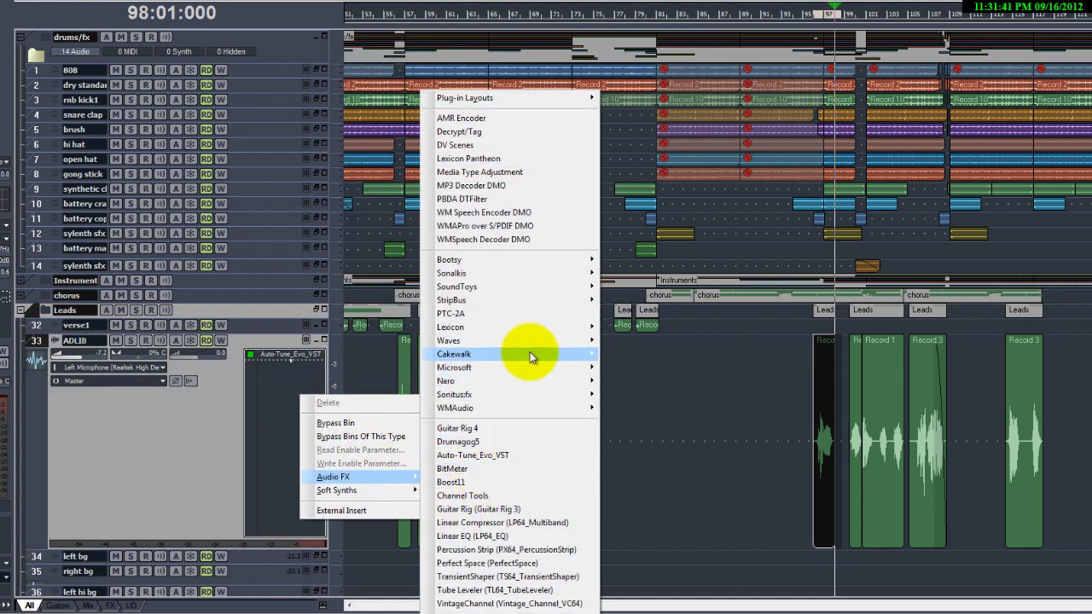
pyautogui.moveTo(530, 351)
pyautogui.click(664, 408)
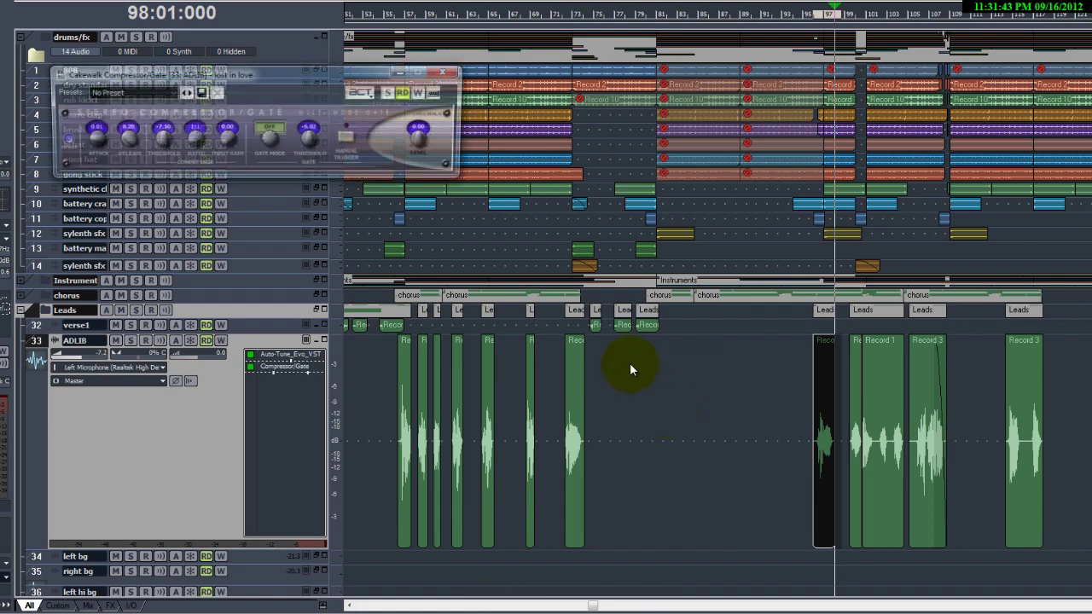
pyautogui.click(446, 76)
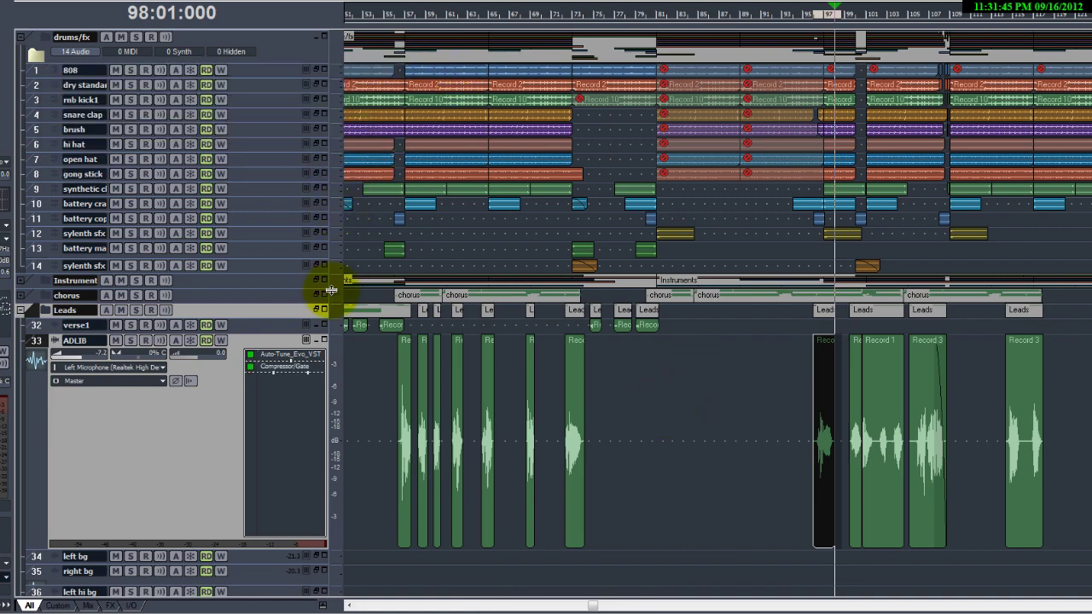
# Step: Insert the Sonitus:fx Compressor in the ADLIB track's effects bin and lower its threshold to -9.4 dB
pyautogui.rightClick(309, 373)
pyautogui.moveTo(374, 452)
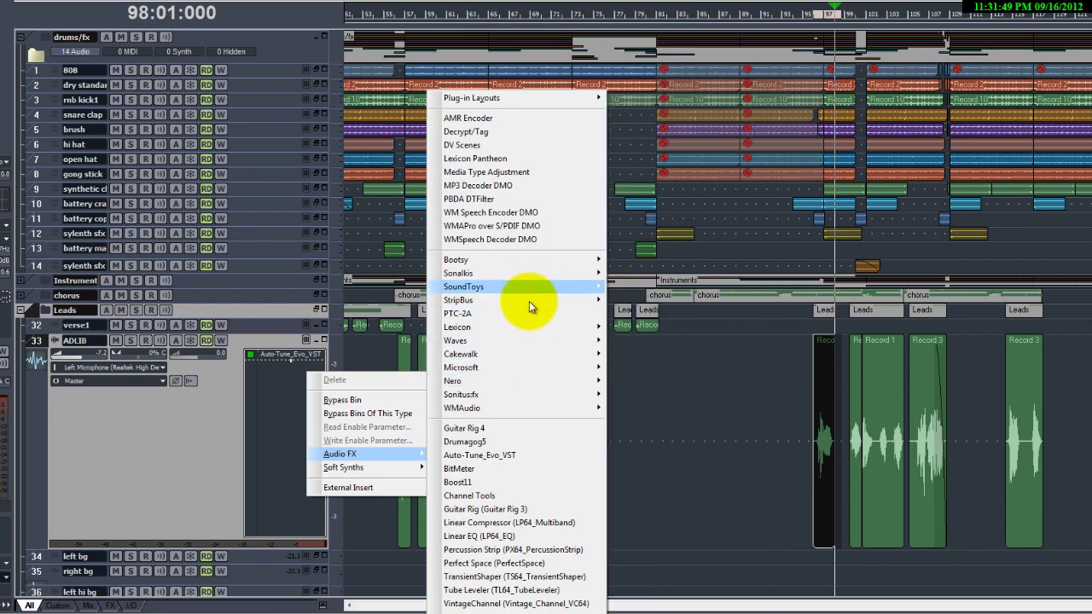
pyautogui.moveTo(520, 394)
pyautogui.click(658, 396)
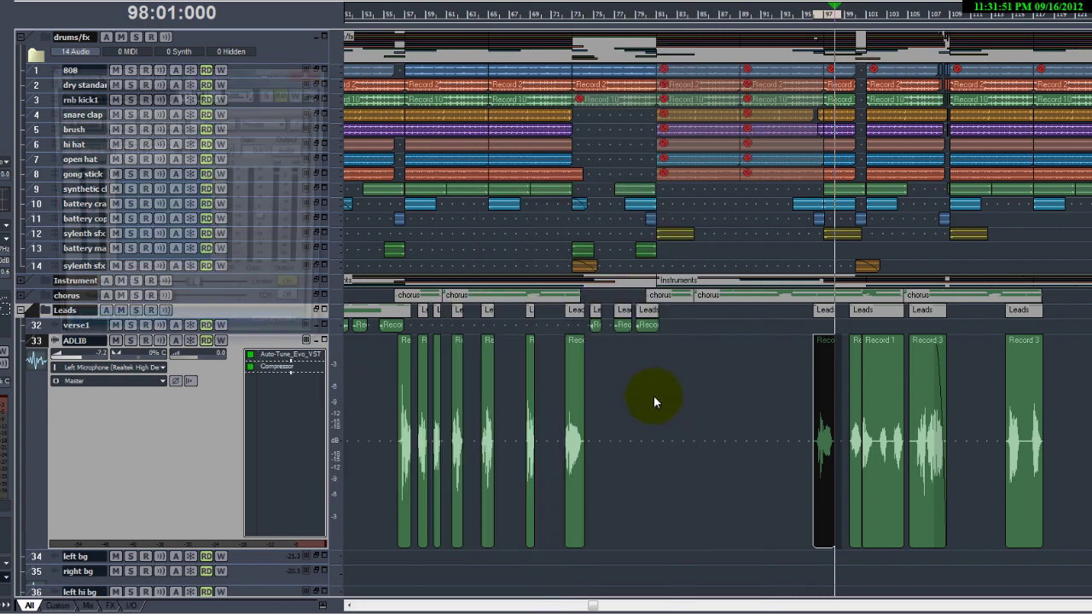
pyautogui.moveTo(91, 181)
pyautogui.mouseDown()
pyautogui.moveTo(88, 224)
pyautogui.moveTo(98, 190)
pyautogui.mouseUp()
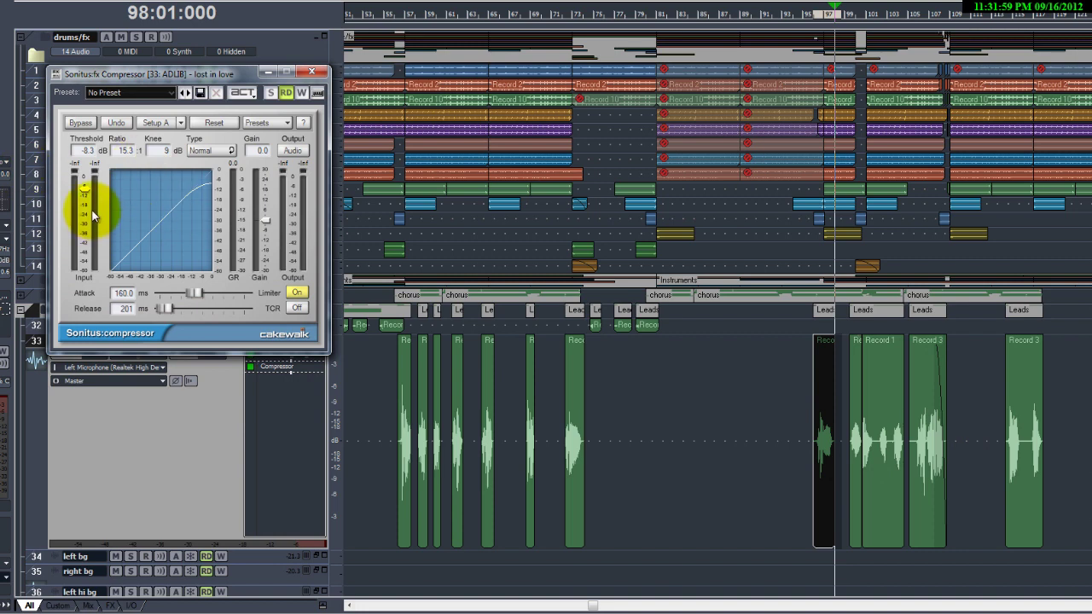
pyautogui.scroll(-1, 86, 191)
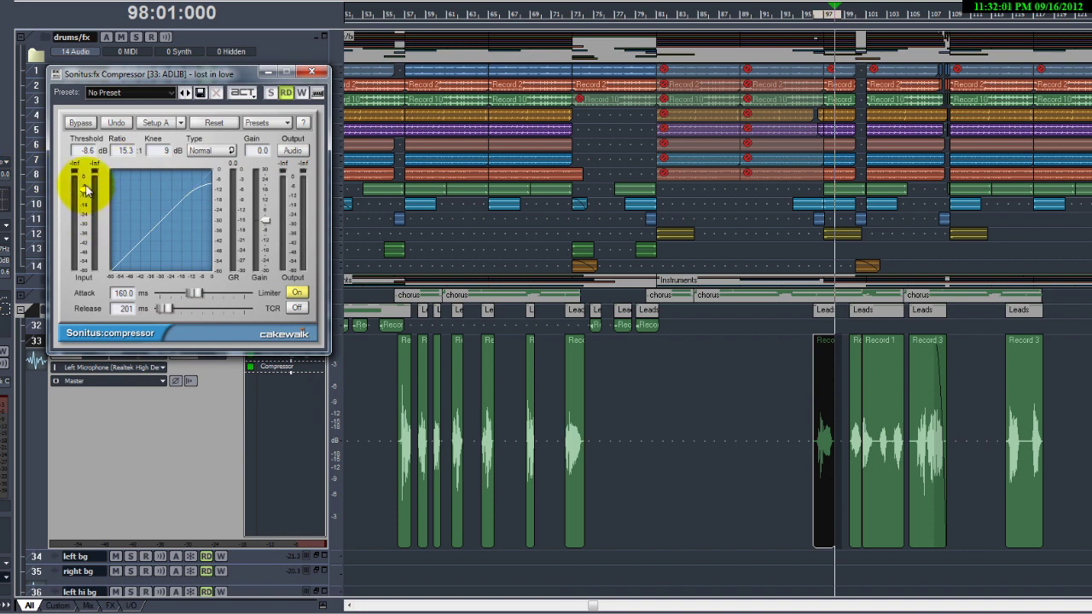
pyautogui.scroll(-3, 85, 191)
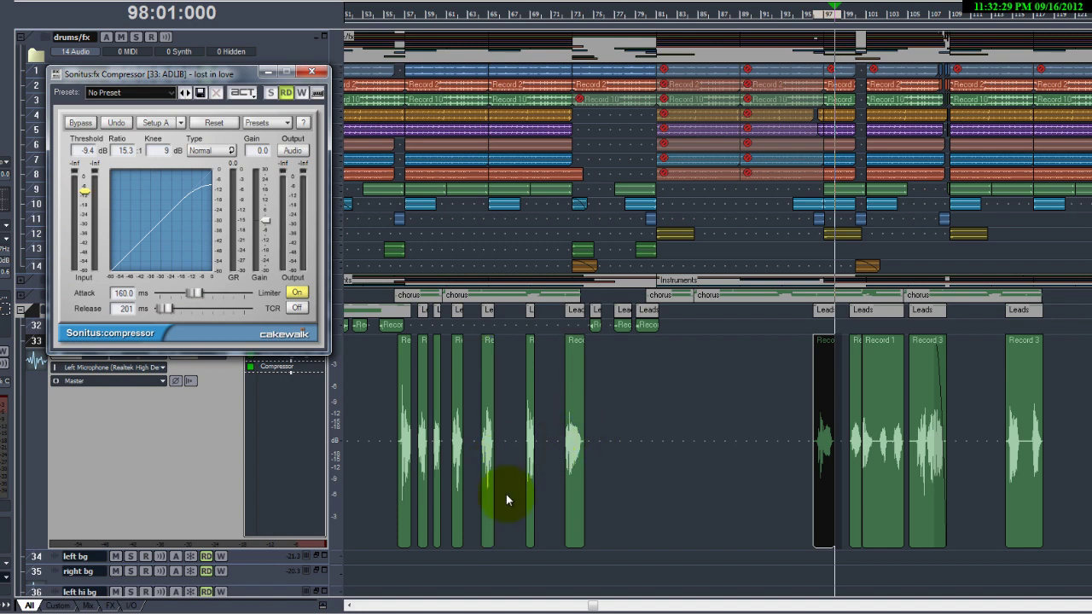
# Step: Close the compressor window and apply 3.0 dB of left-channel gain to the two adjoining ADLIB clips between bars 99 and 104
pyautogui.click(715, 470)
pyautogui.scroll(2, 938, 439)
pyautogui.click(807, 486)
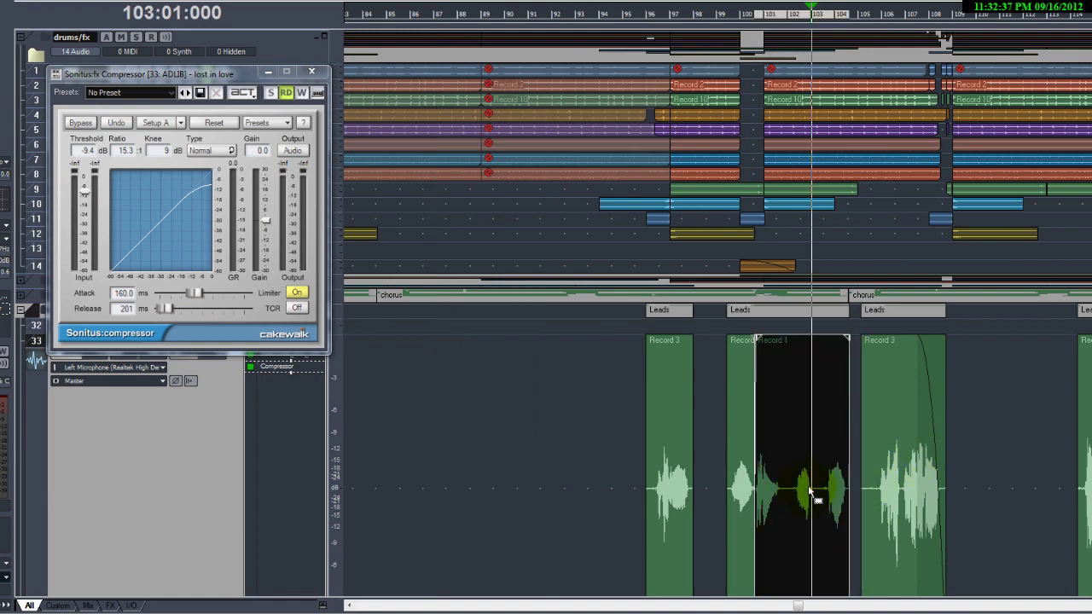
pyautogui.keyDown('ctrl'); pyautogui.click(734, 488); pyautogui.keyUp('ctrl')
pyautogui.click(309, 71)
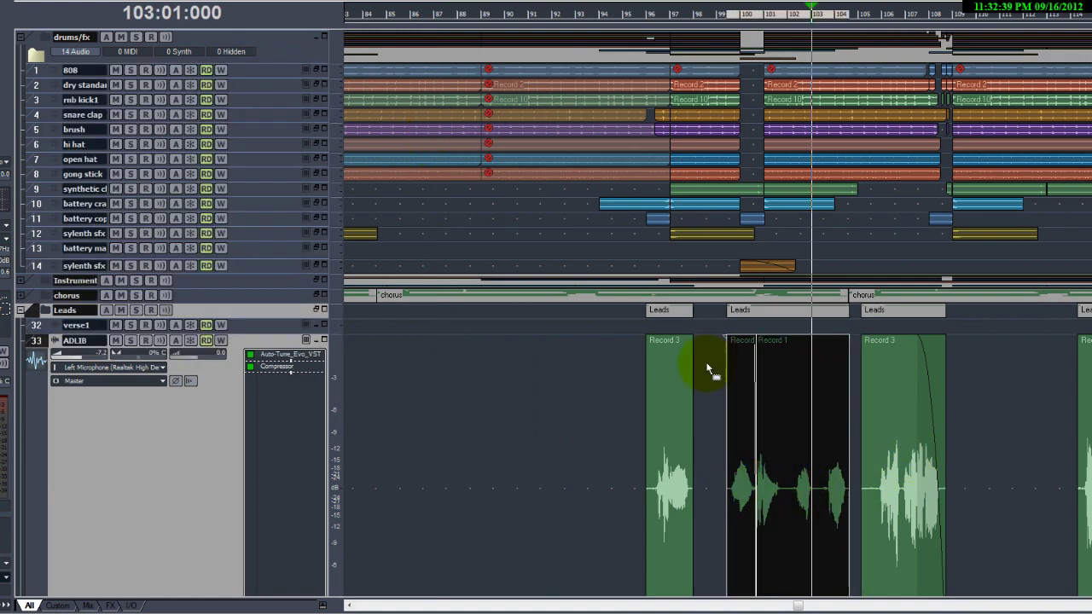
pyautogui.rightClick(790, 430)
pyautogui.hotkey('alt', 'p')
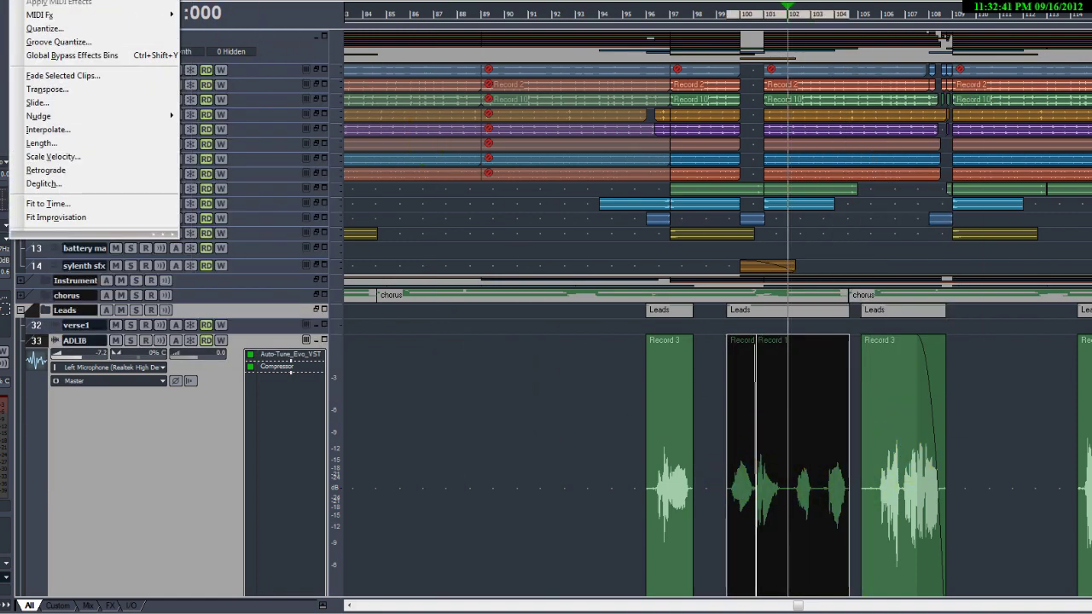
pyautogui.click(213, 26)
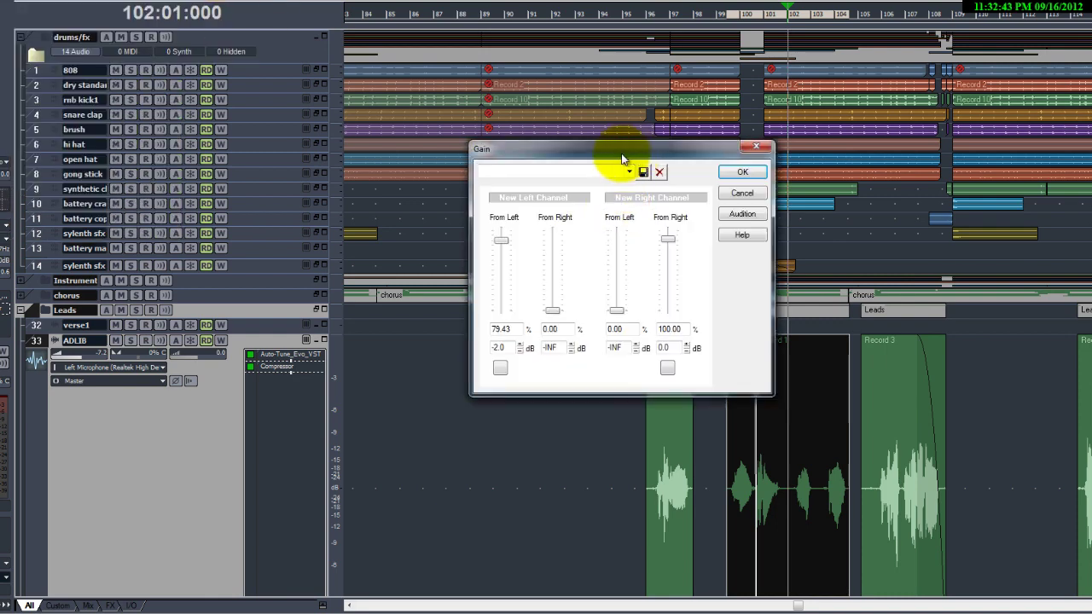
pyautogui.moveTo(622, 159); pyautogui.dragTo(429, 170)
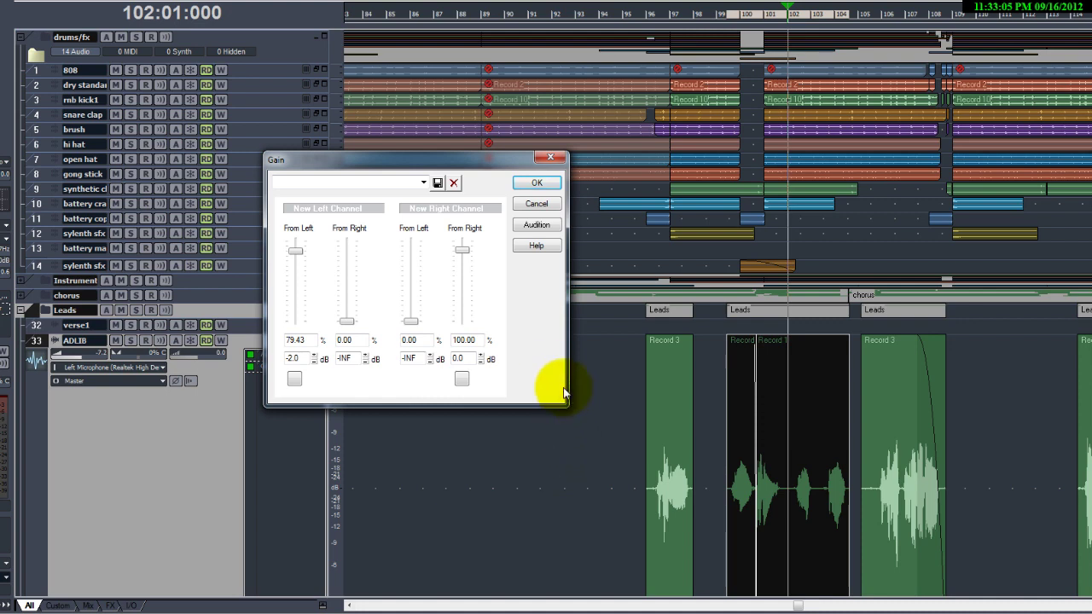
pyautogui.click(315, 356)
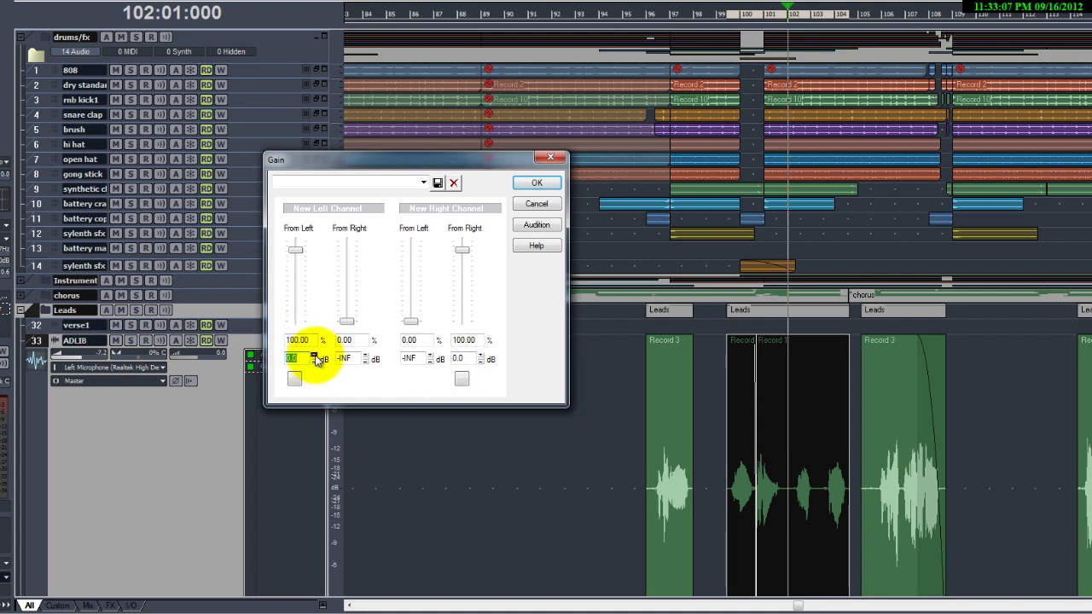
pyautogui.click(315, 356)
pyautogui.click(315, 354)
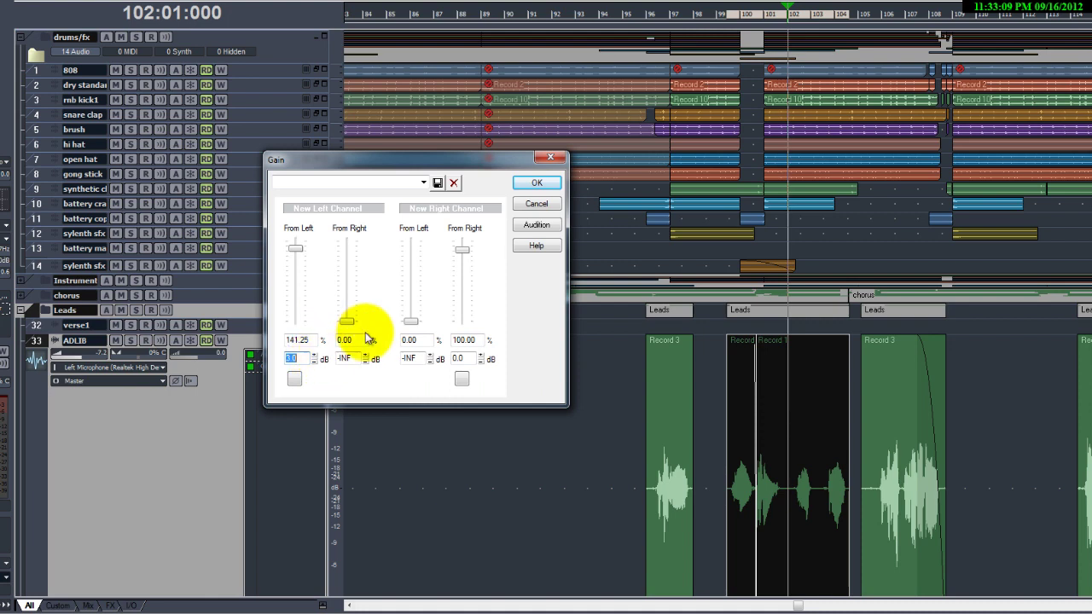
pyautogui.click(536, 182)
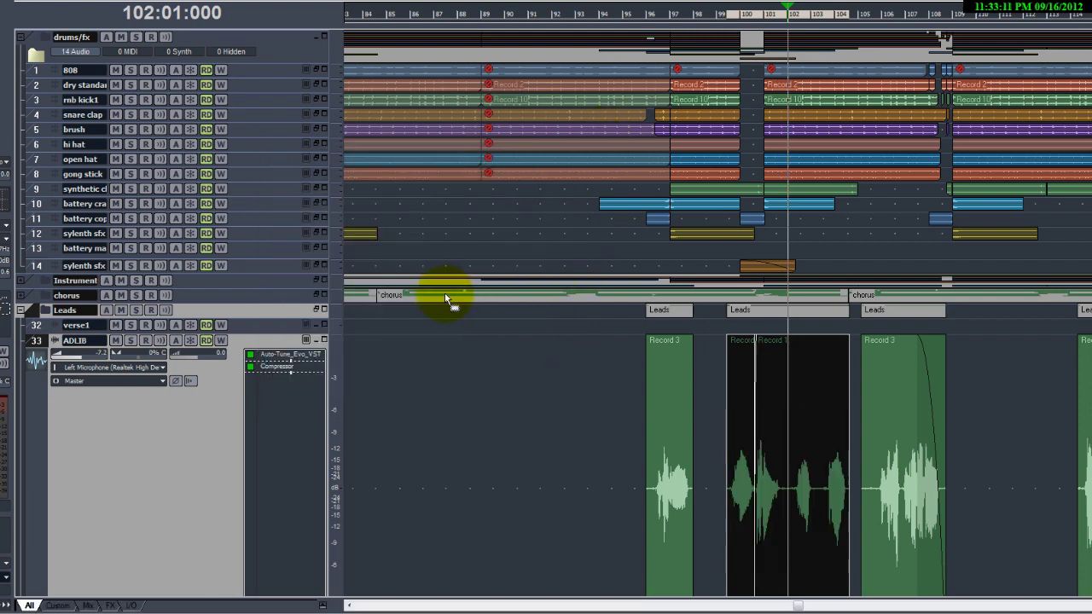
# Step: Apply a lower left-channel gain setting to the ADLIB clips near bars 56, 105 and 114
pyautogui.click(567, 434)
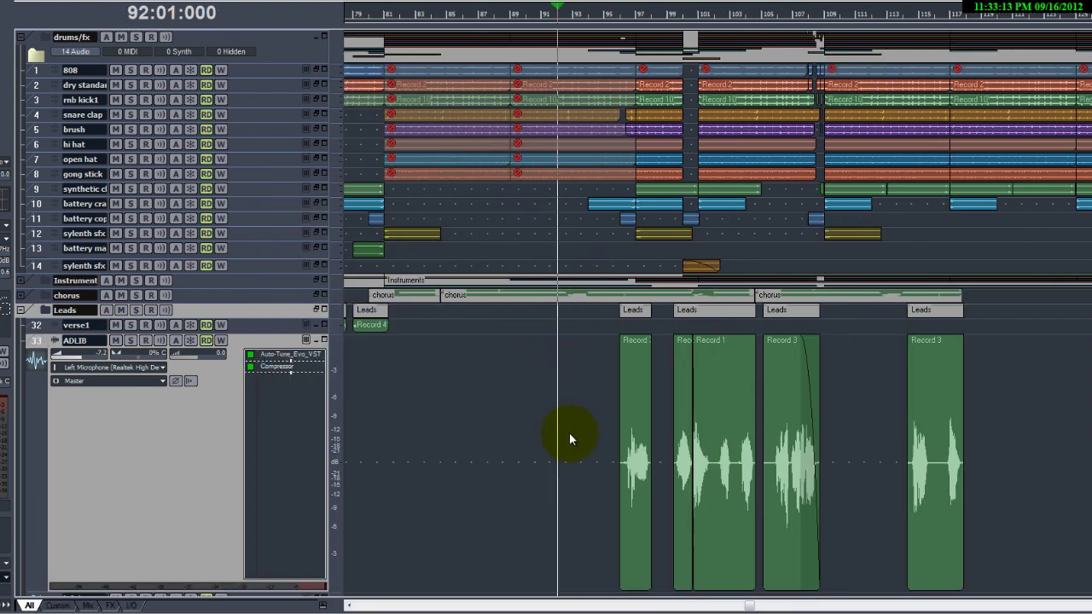
pyautogui.hotkey('ctrl', 'Left')
pyautogui.hotkey('ctrl', 'Down')
pyautogui.hscroll(-2, 559, 443)
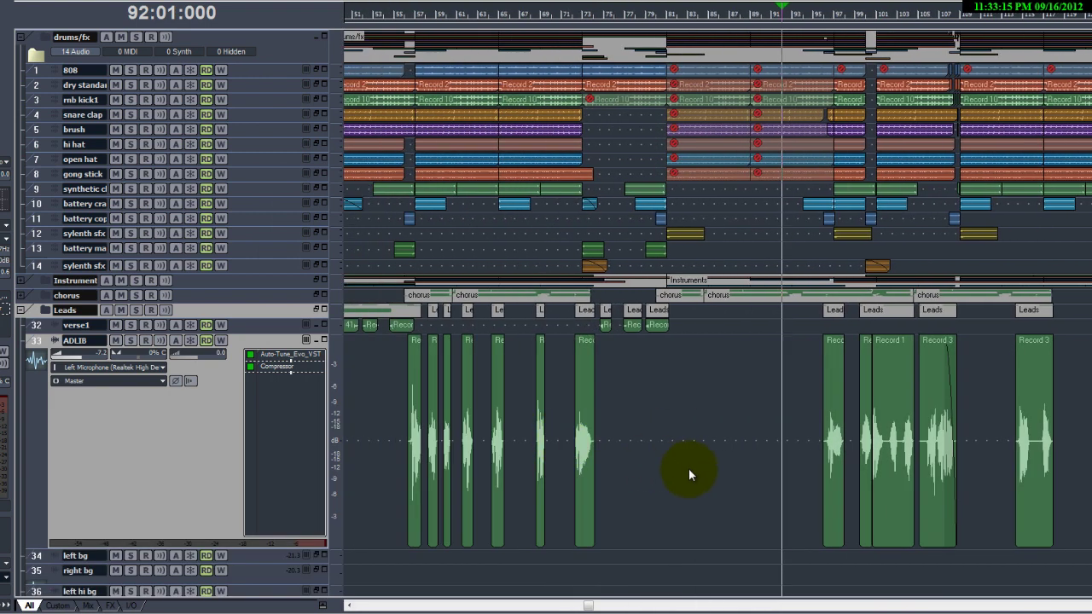
pyautogui.click(417, 441)
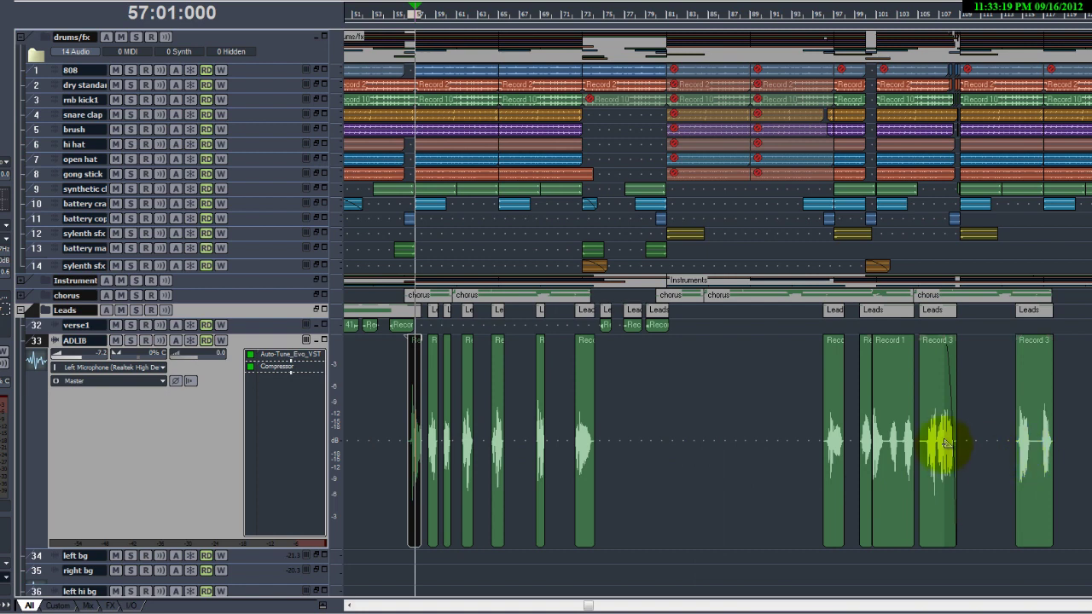
pyautogui.click(1046, 445)
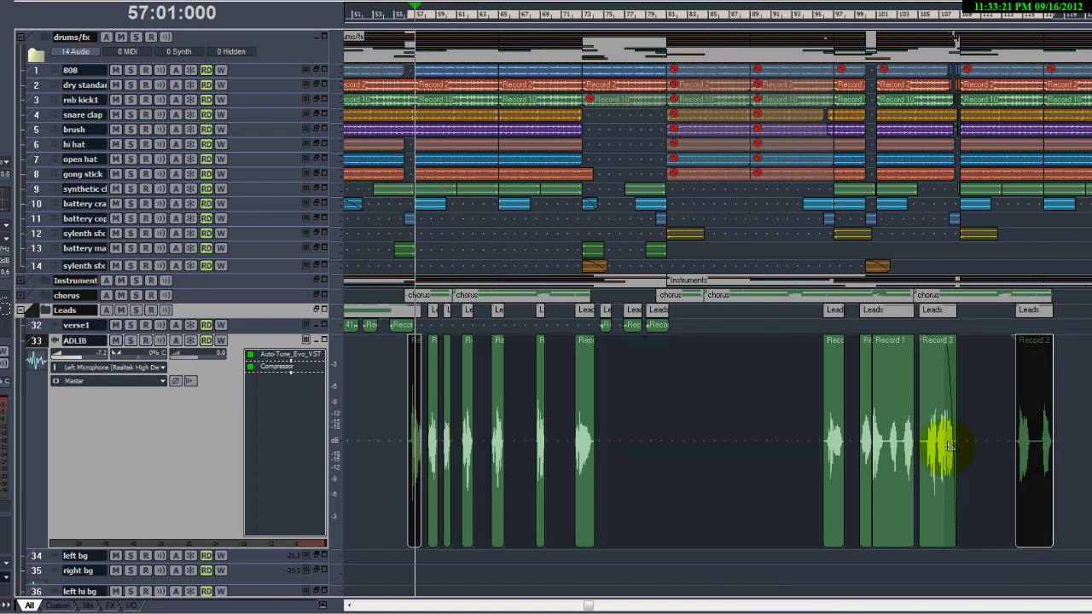
pyautogui.click(933, 438)
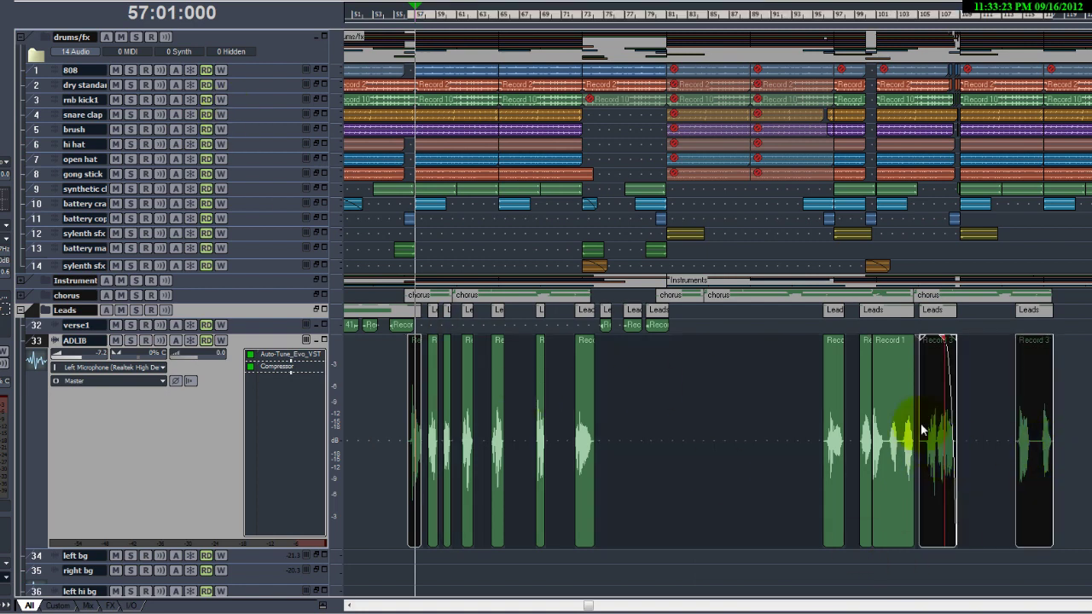
pyautogui.hotkey('alt', 'p')
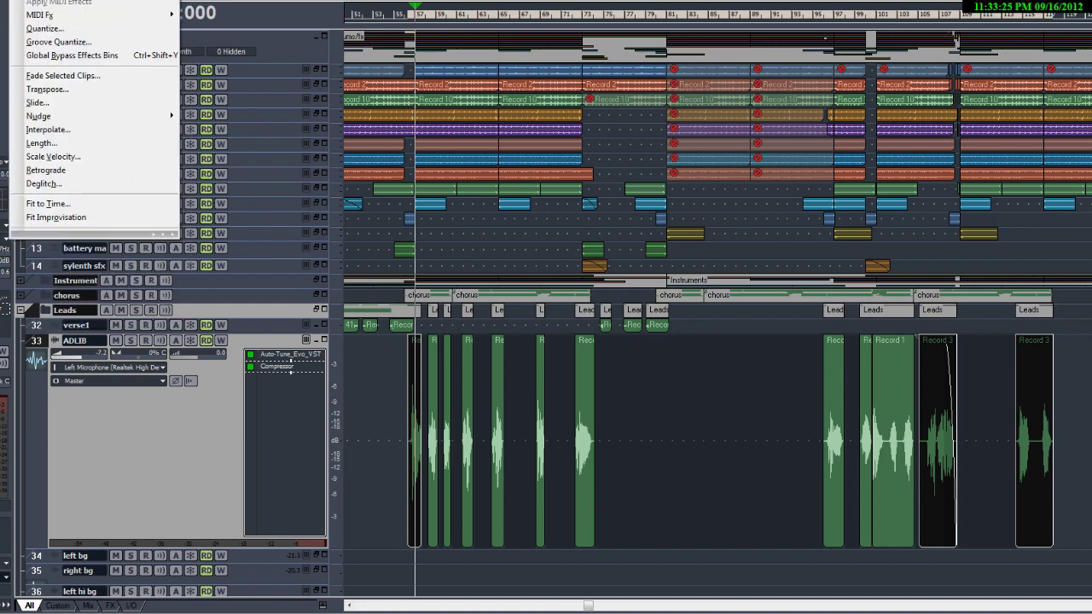
pyautogui.click(224, 8)
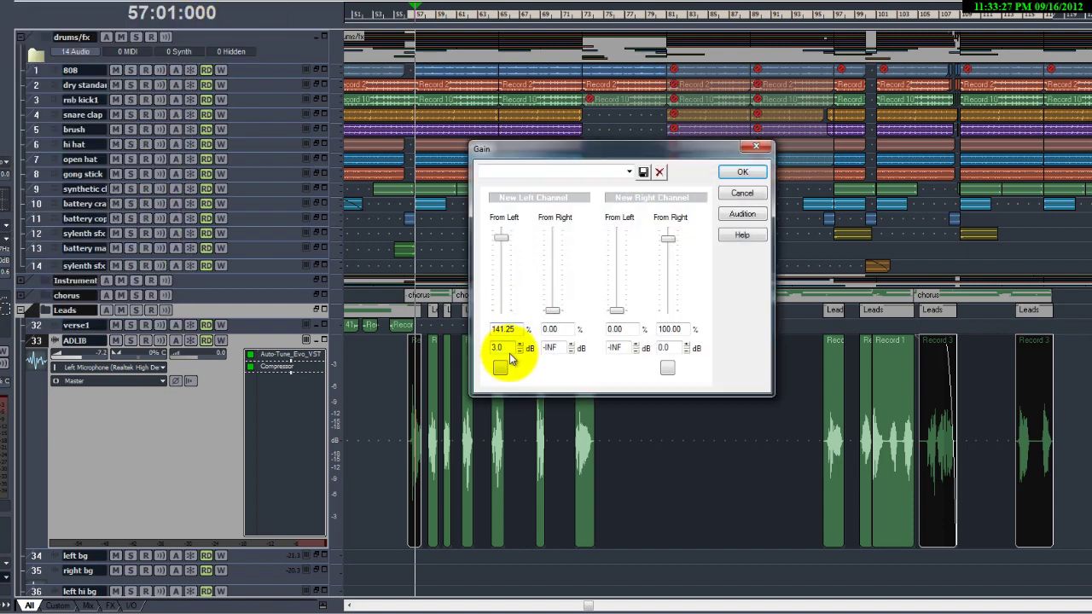
pyautogui.click(520, 351)
pyautogui.click(521, 352)
pyautogui.click(742, 171)
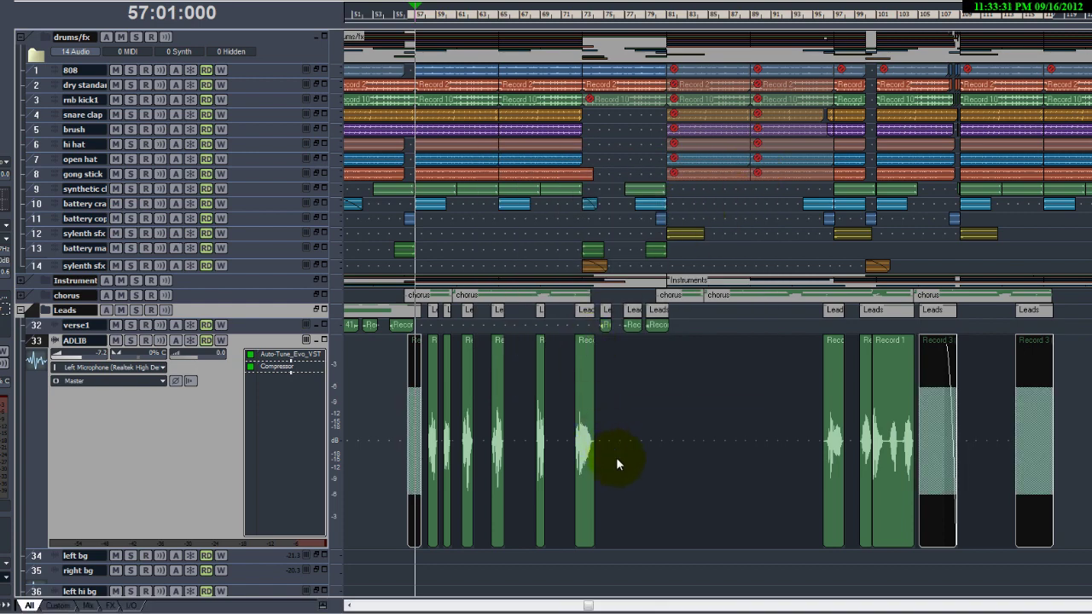
pyautogui.click(661, 445)
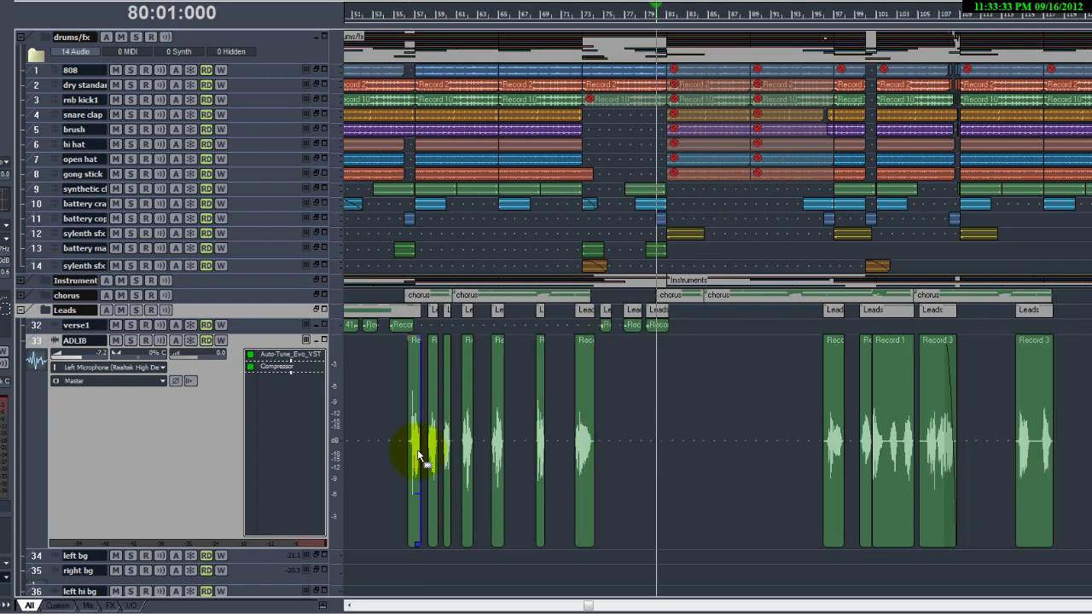
# Step: Create a clip envelope on the short ADLIB clip at bar 60
pyautogui.click(418, 450)
pyautogui.scroll(-2, 671, 480)
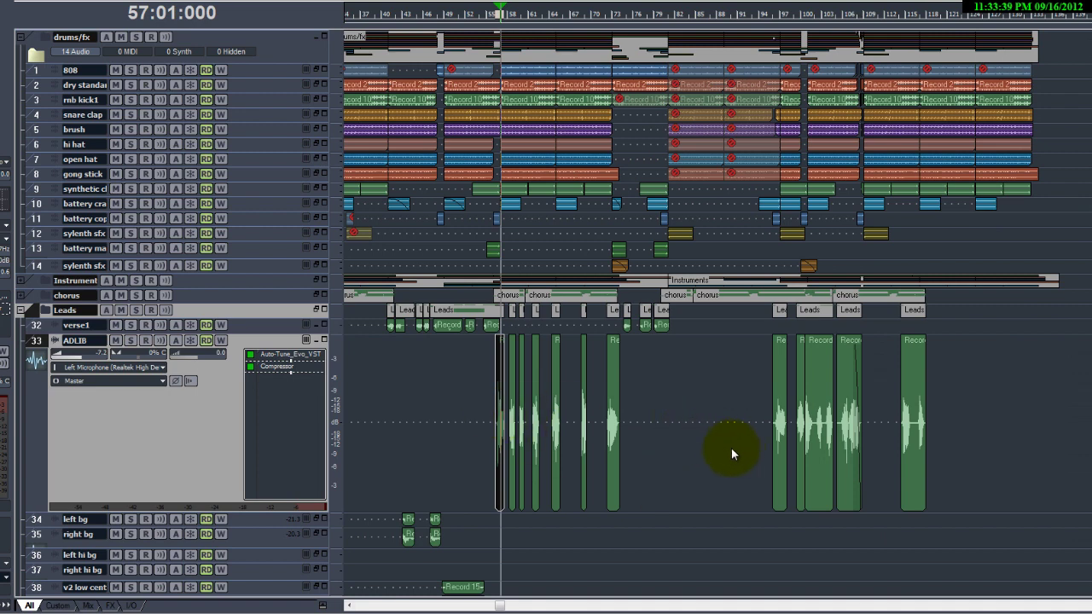
pyautogui.scroll(-3, 443, 459)
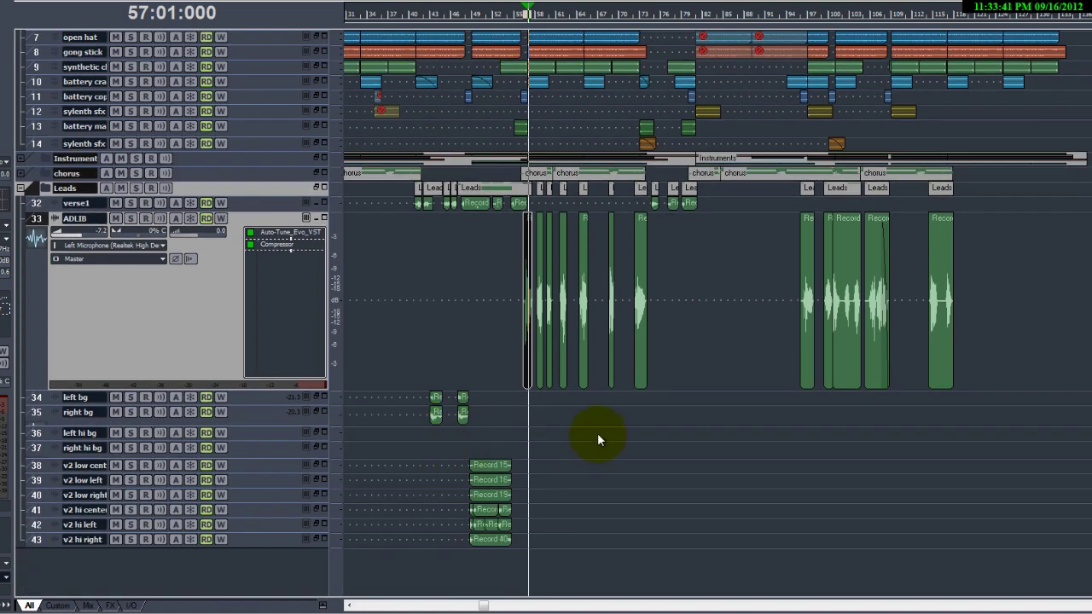
pyautogui.scroll(8, 506, 387)
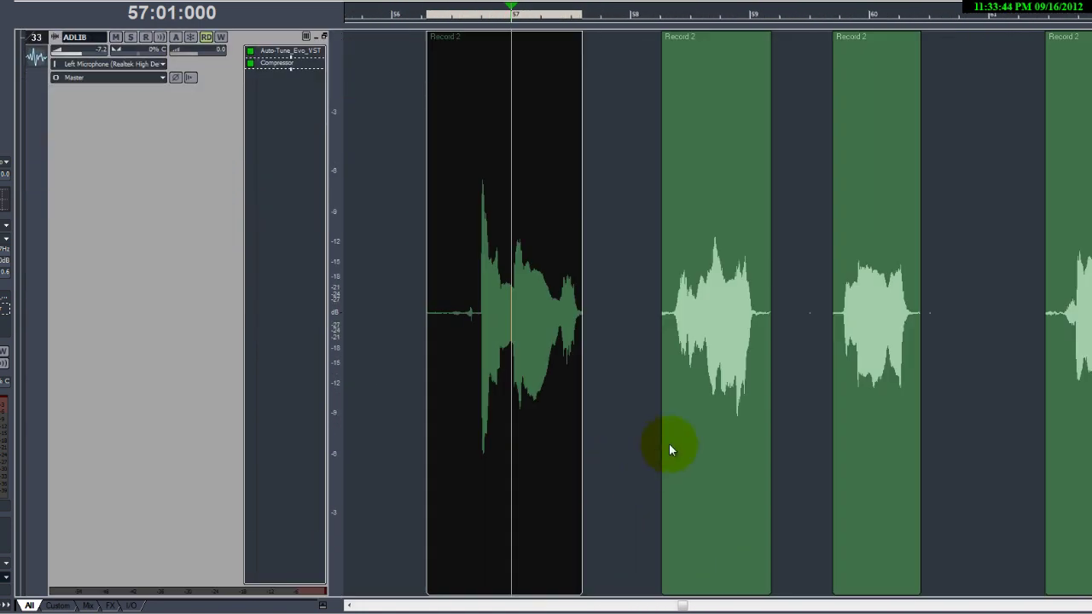
pyautogui.rightClick(865, 287)
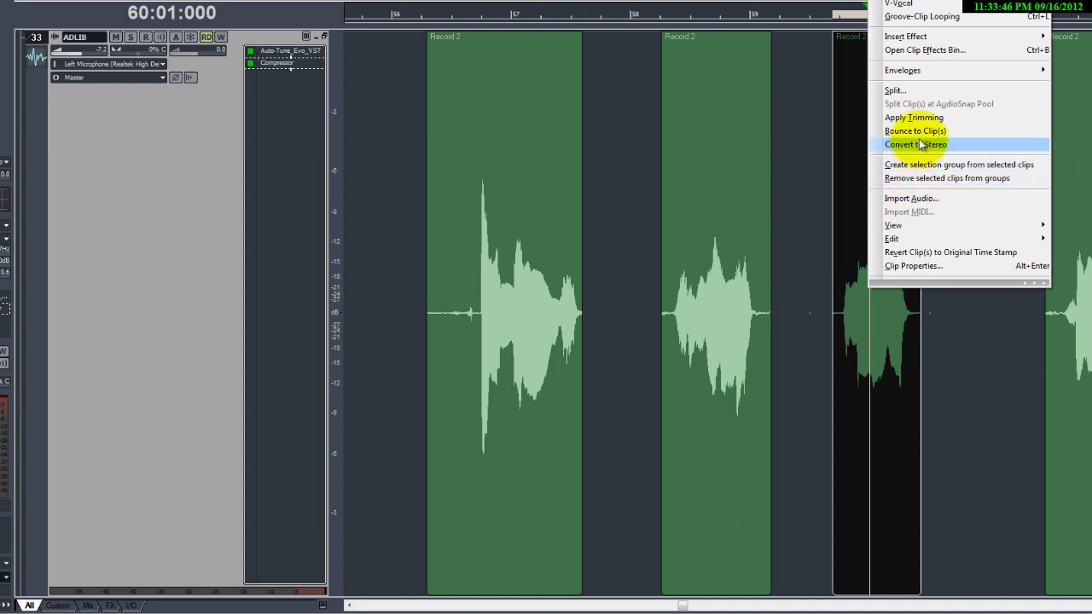
pyautogui.moveTo(933, 70)
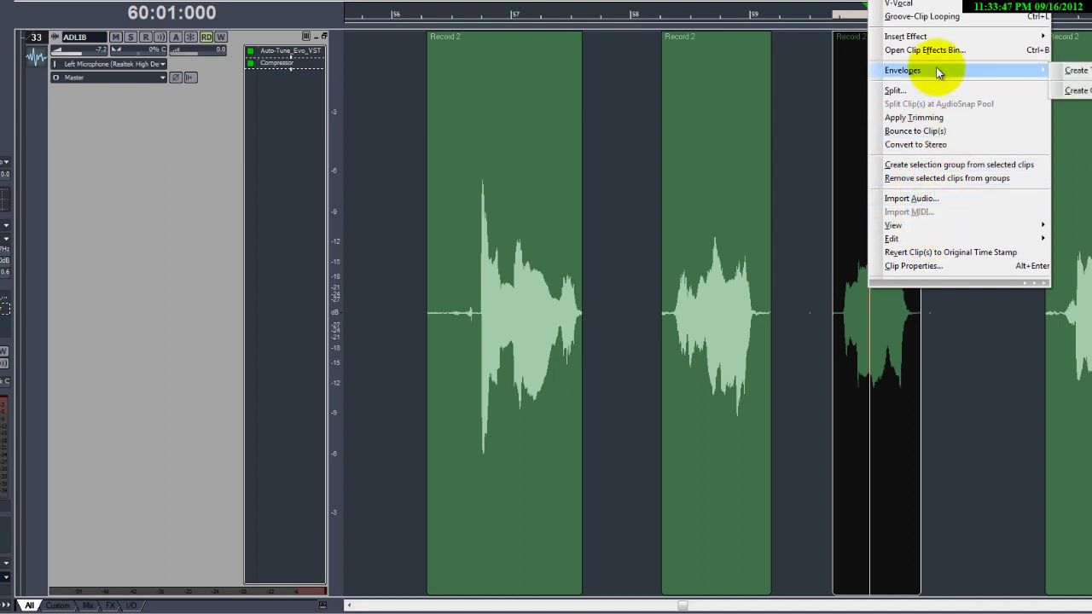
pyautogui.click(1079, 103)
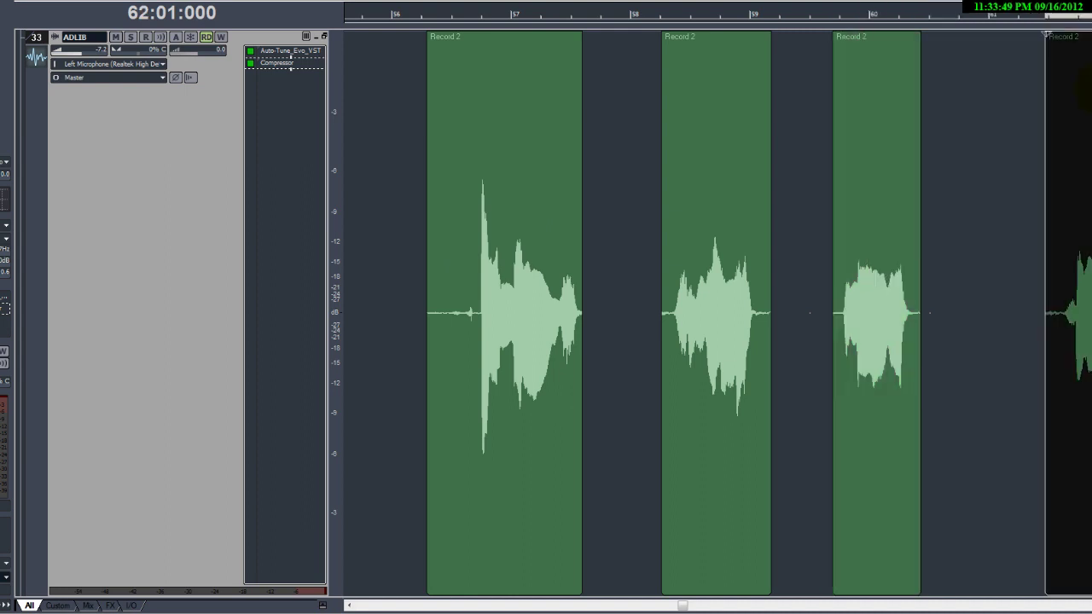
pyautogui.rightClick(868, 237)
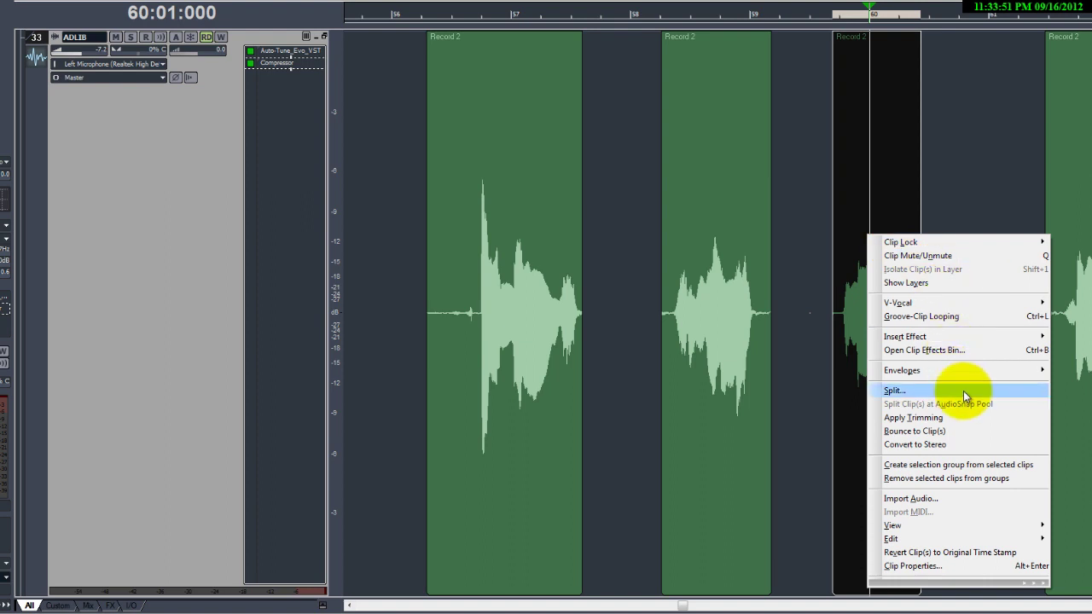
pyautogui.moveTo(1047, 375)
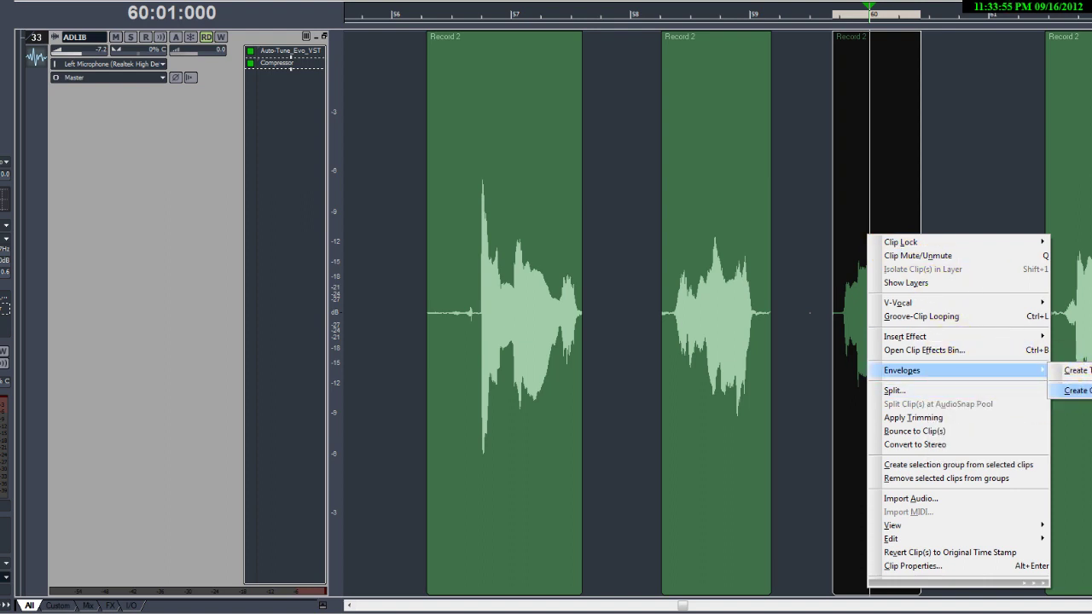
pyautogui.click(1076, 389)
pyautogui.hscroll(1, 908, 271)
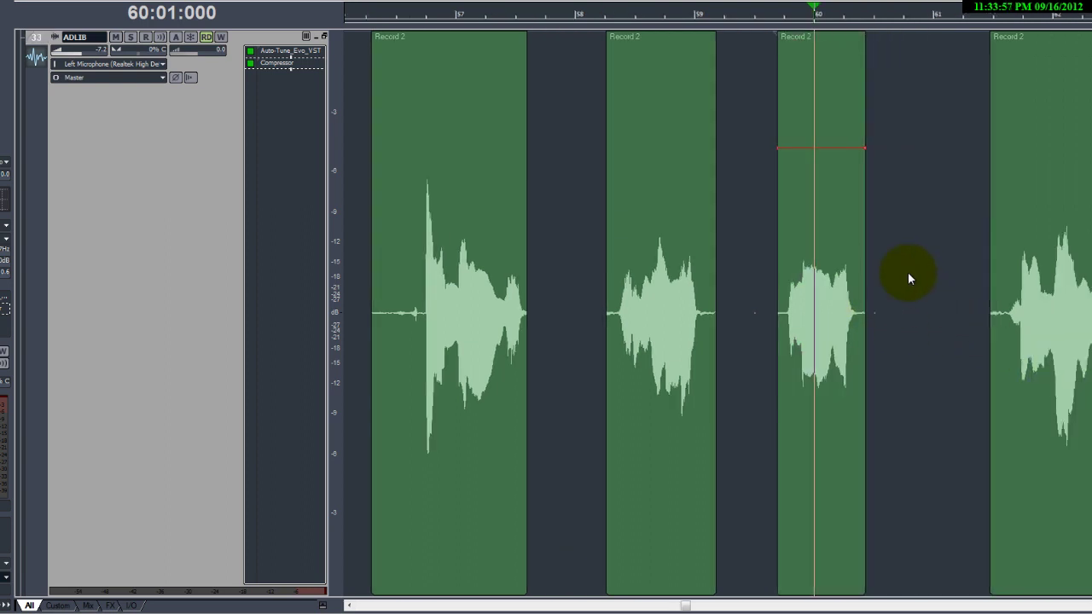
# Step: Lower the bar 60 clip's envelope slightly and trim the silent starts of the ADLIB clips near bars 57 and 58
pyautogui.moveTo(824, 152)
pyautogui.mouseDown()
pyautogui.moveTo(830, 103)
pyautogui.moveTo(825, 162)
pyautogui.mouseUp()
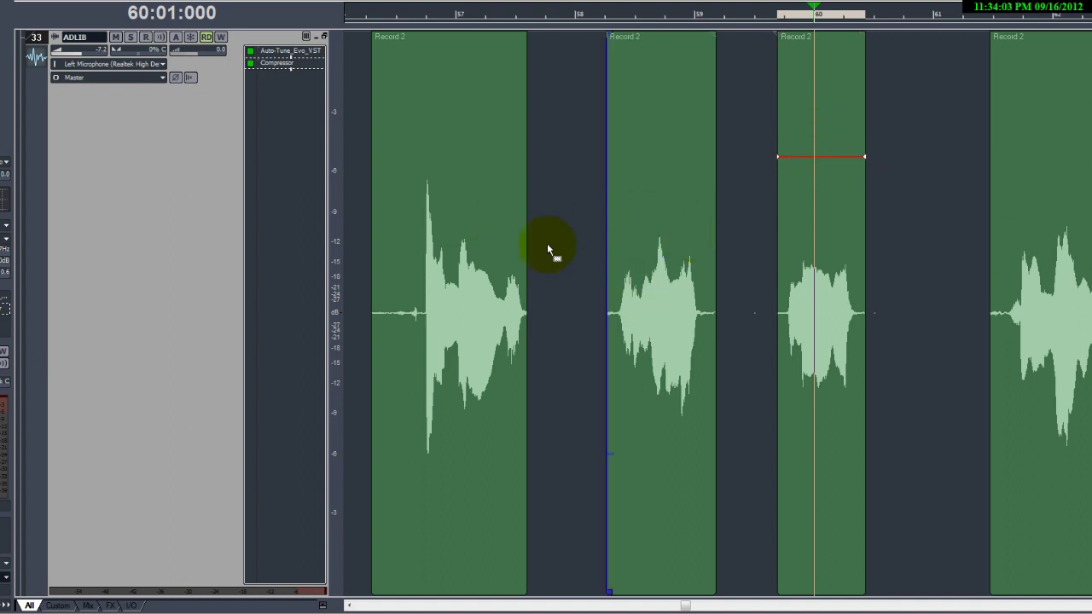
pyautogui.moveTo(371, 273); pyautogui.dragTo(420, 273)
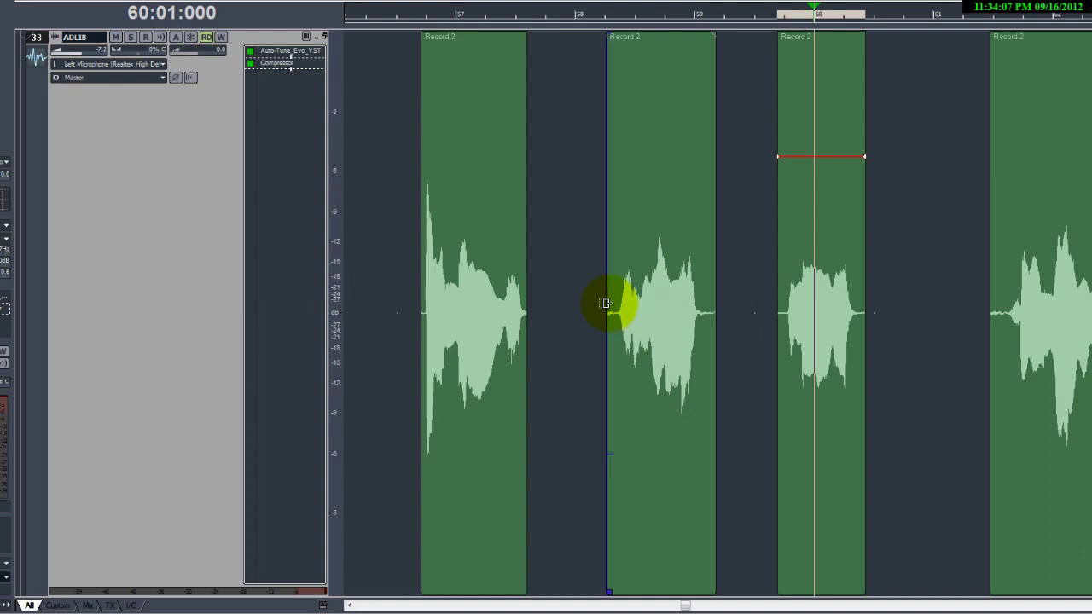
pyautogui.moveTo(609, 305); pyautogui.dragTo(615, 304)
# Step: Raise the whole clip envelope on the ADLIB clip at bar 60
pyautogui.press('u')
pyautogui.hscroll(2, 674, 381)
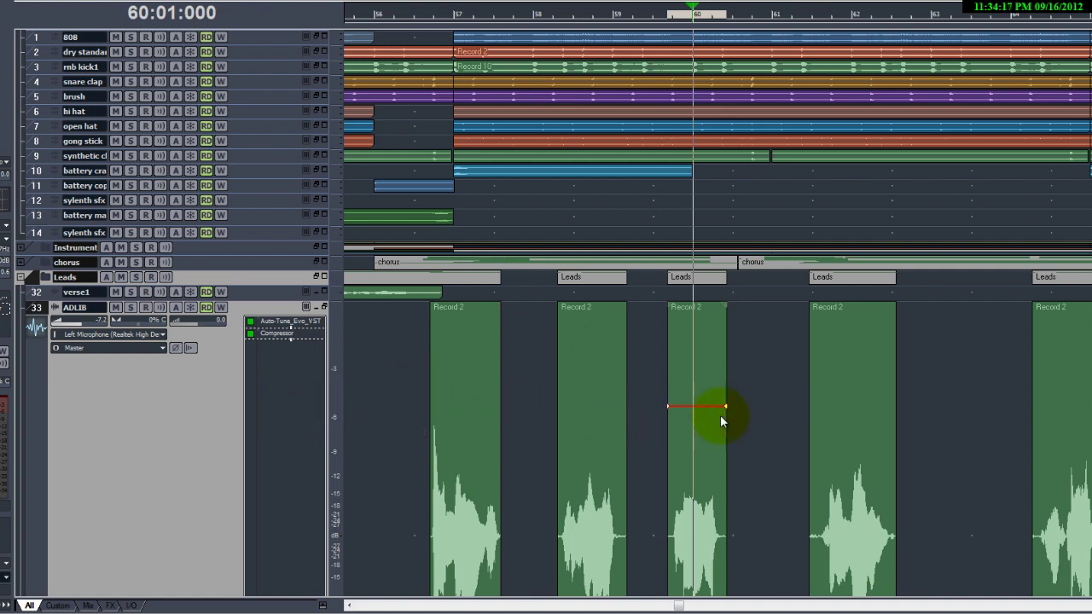
pyautogui.moveTo(706, 406); pyautogui.dragTo(706, 364)
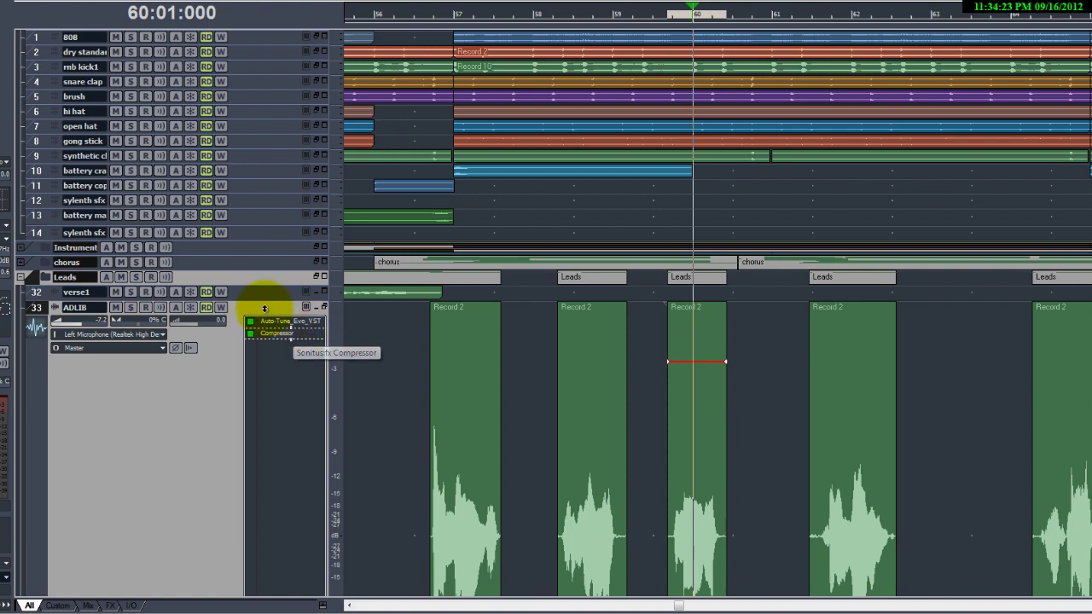
# Step: Create a track volume envelope on the ADLIB track and raise it slightly to -6.7 dB
pyautogui.rightClick(775, 385)
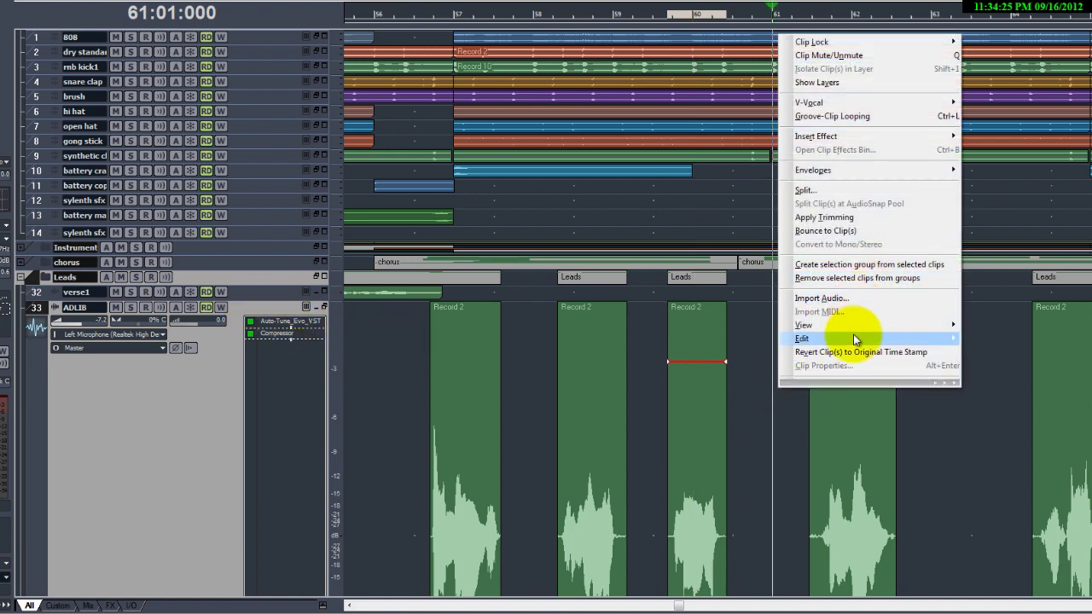
pyautogui.moveTo(870, 169)
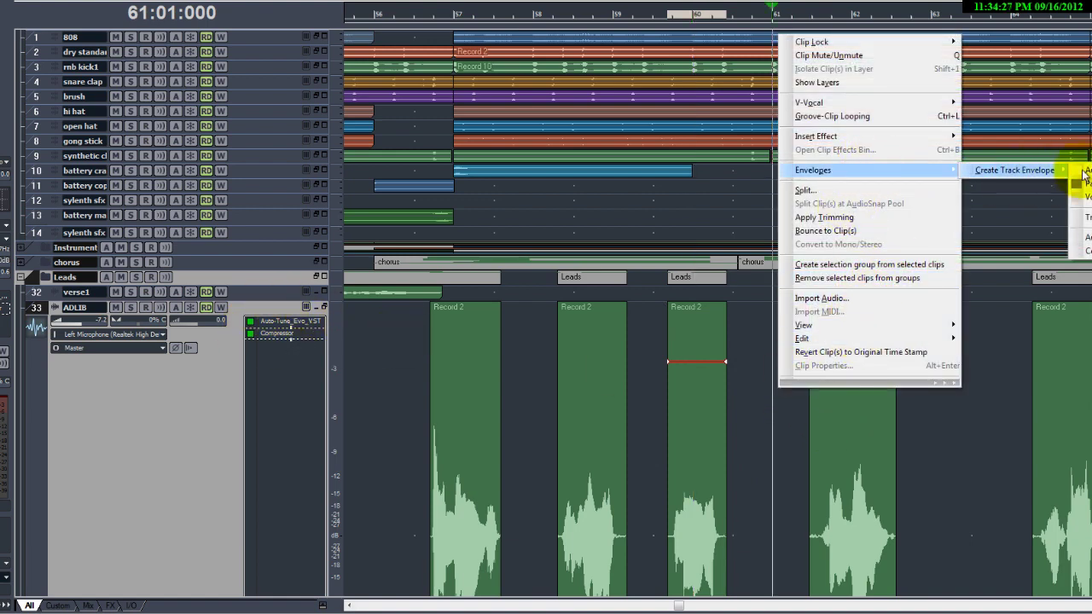
pyautogui.click(1079, 171)
pyautogui.scroll(-2, 782, 455)
pyautogui.scroll(-1, 784, 458)
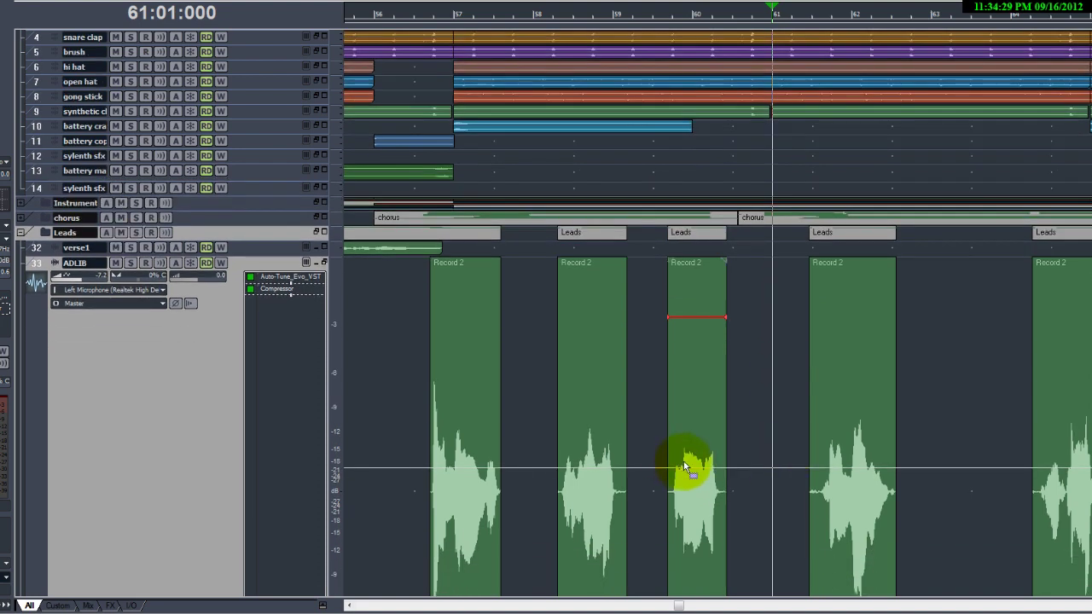
pyautogui.scroll(-1, 743, 463)
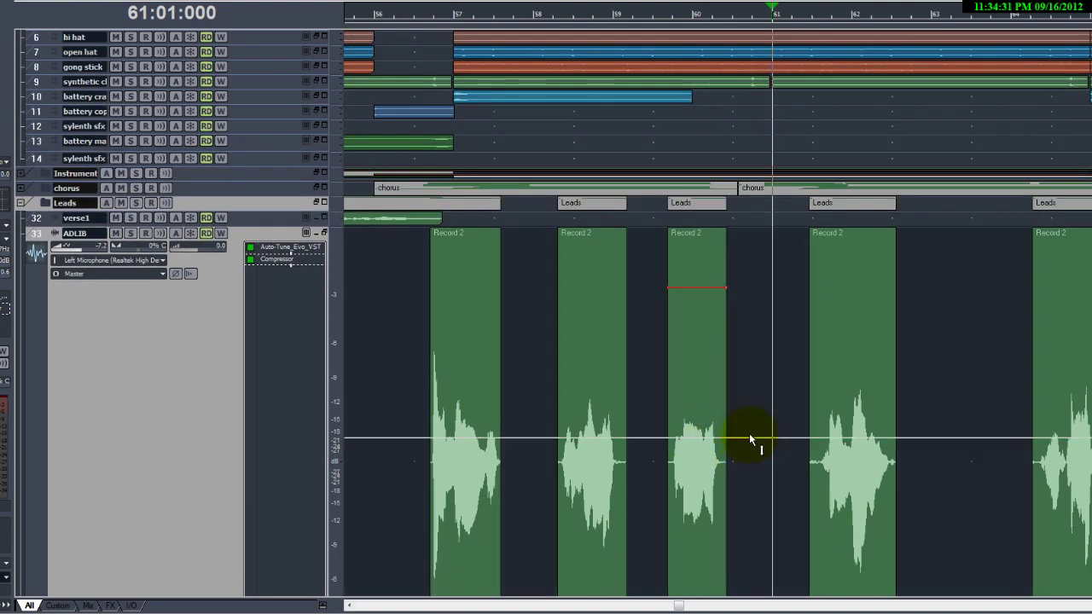
pyautogui.moveTo(751, 440)
pyautogui.mouseDown()
pyautogui.moveTo(755, 358)
pyautogui.moveTo(751, 431)
pyautogui.mouseUp()
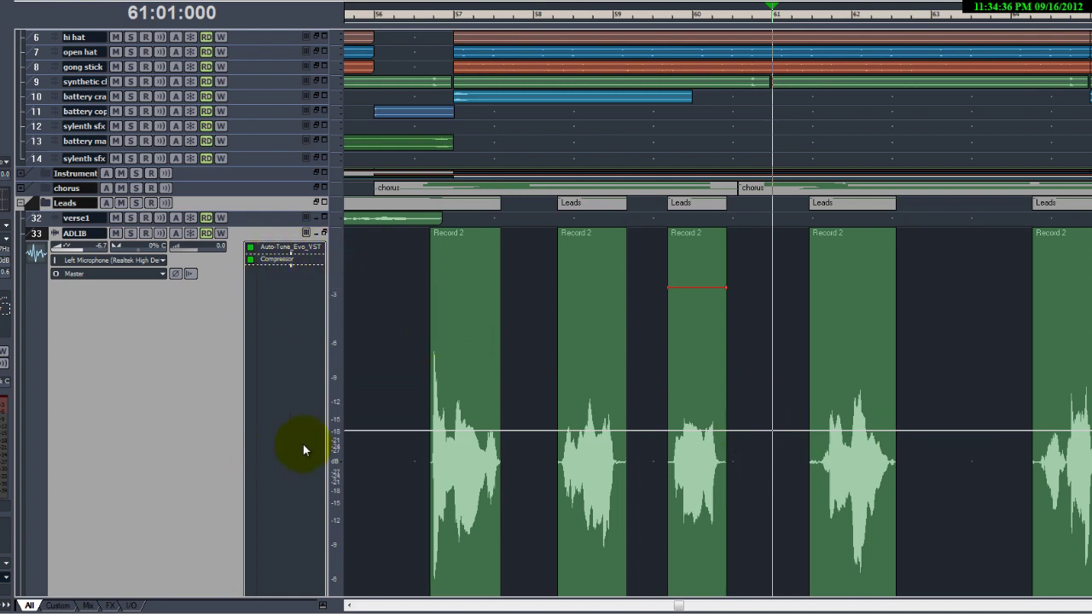
# Step: Delete the ADLIB track's volume envelope and the clip envelope on the bar 60 clip
pyautogui.rightClick(771, 432)
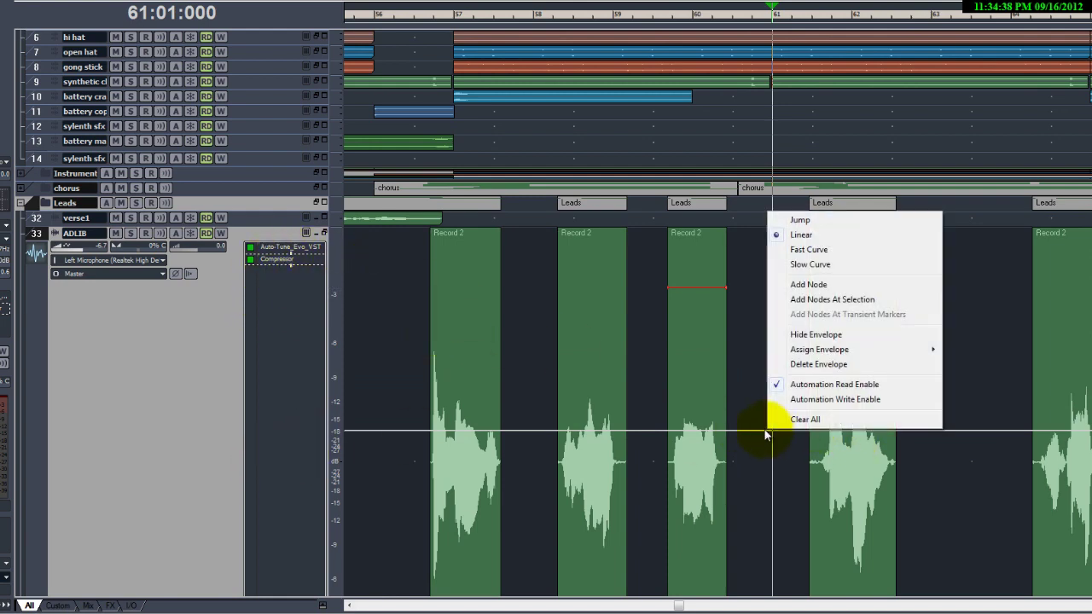
pyautogui.click(846, 364)
pyautogui.rightClick(714, 289)
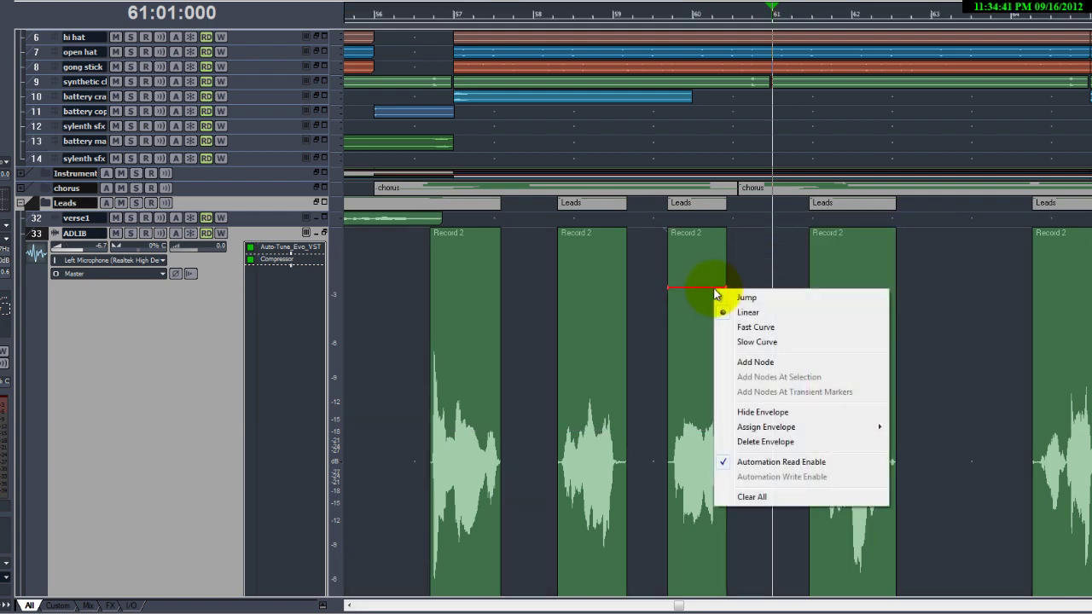
pyautogui.click(780, 444)
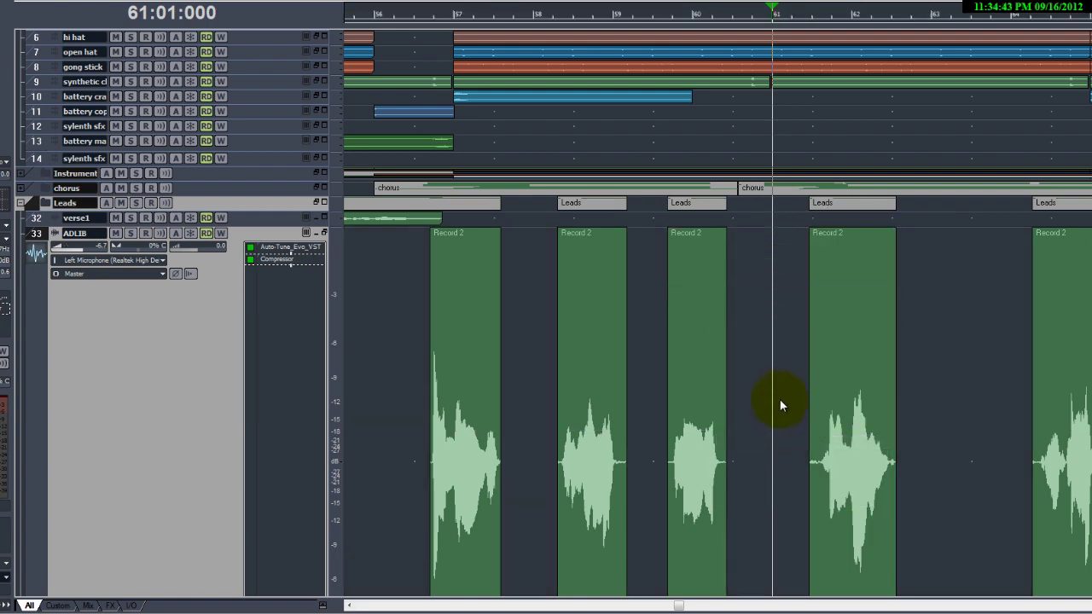
# Step: Zoom out to view the whole arrangement with all tracks from drums to background vocals
pyautogui.press('u')
pyautogui.press('u')
pyautogui.press('u')
pyautogui.press('u')
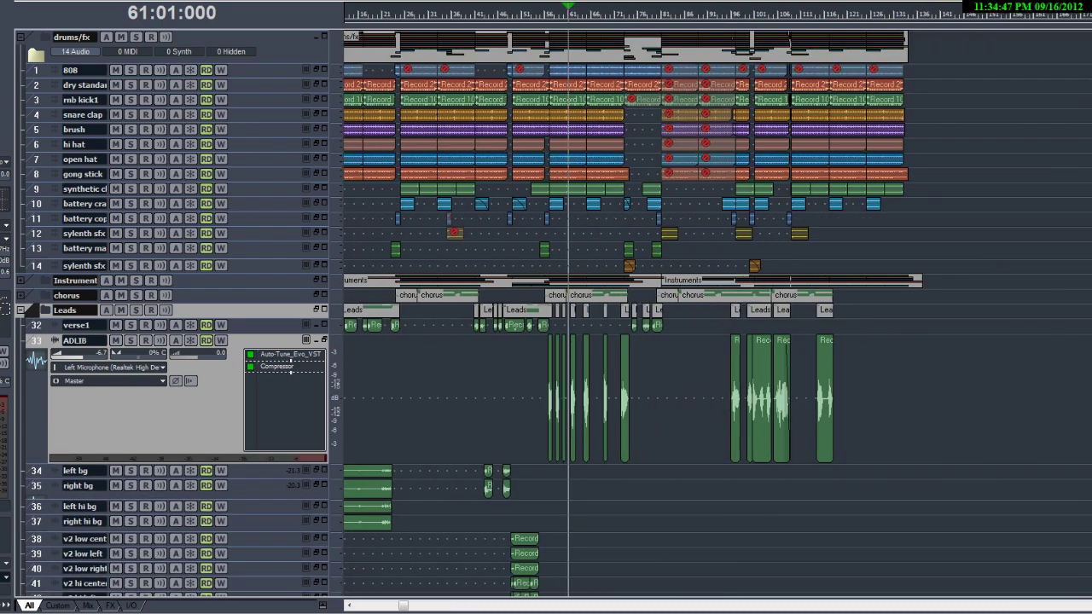
pyautogui.press('u')
pyautogui.press('u')
pyautogui.press('u')
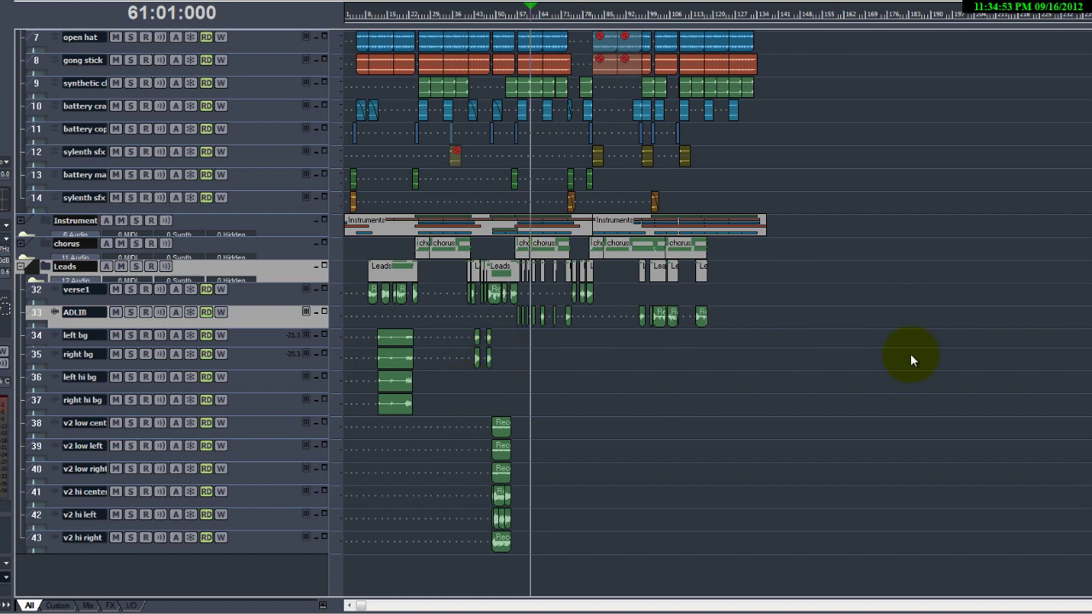
pyautogui.press('f')
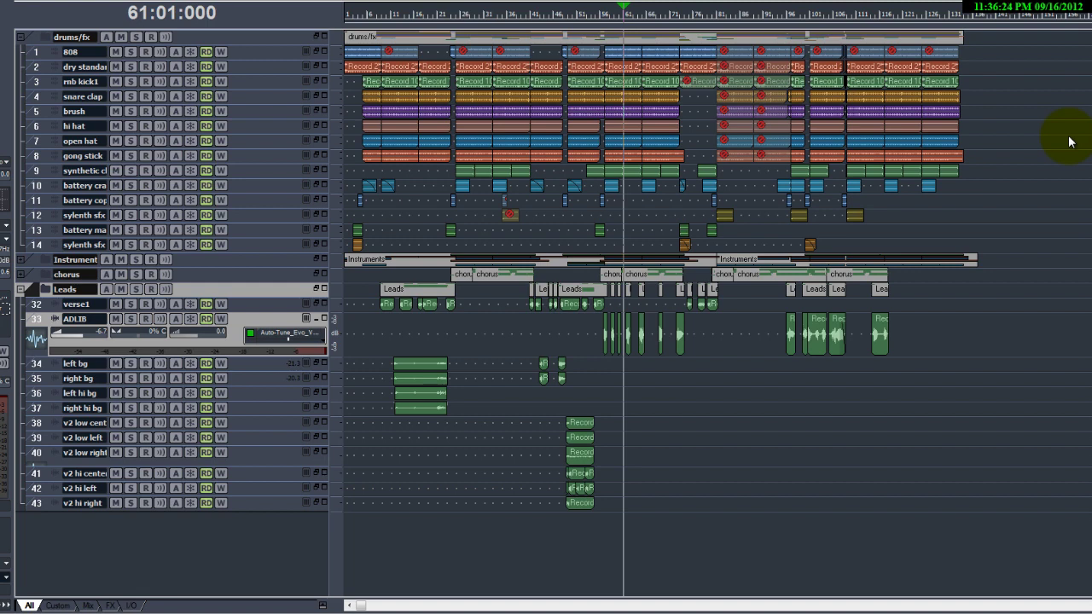
pyautogui.click(831, 67)
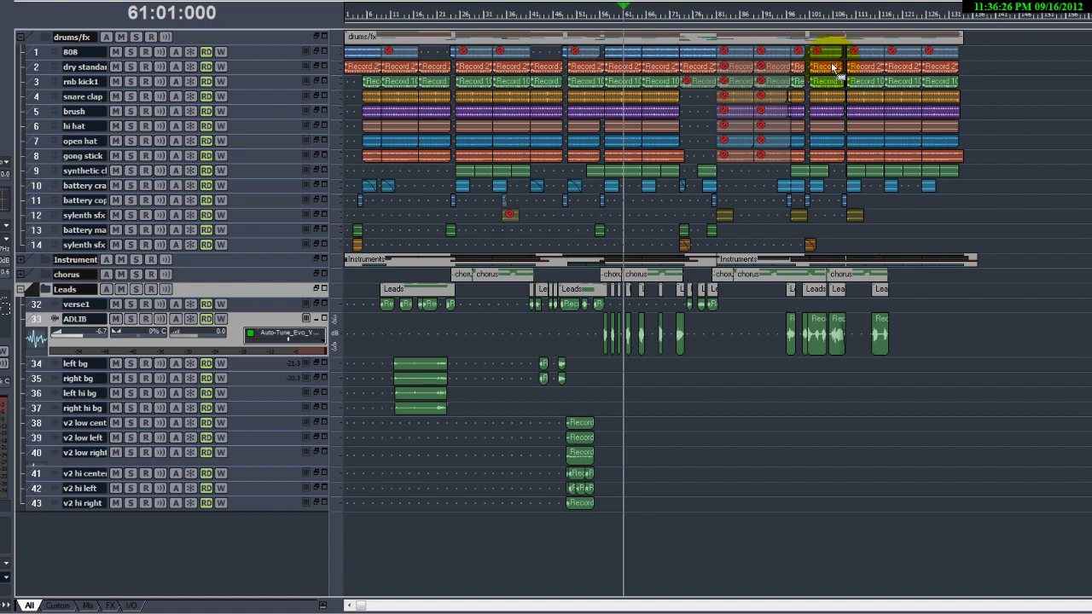
pyautogui.moveTo(835, 67); pyautogui.dragTo(812, 73)
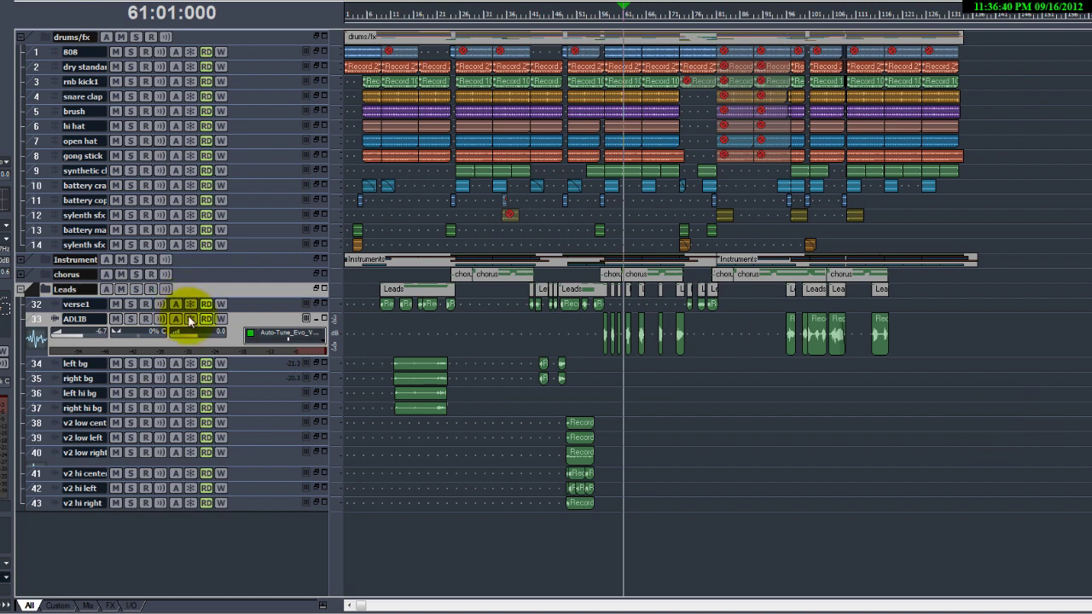
# Step: Shrink the ADLIB track to minimum height, dismiss the Windows color scheme prompt and even out the track heights
pyautogui.moveTo(212, 355); pyautogui.dragTo(213, 321)
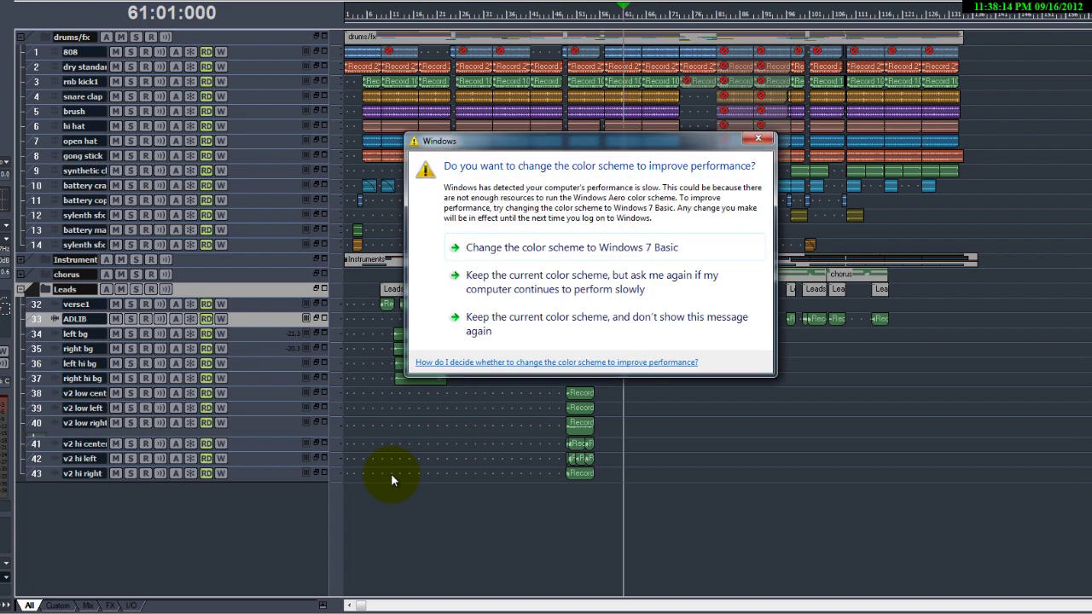
pyautogui.click(762, 142)
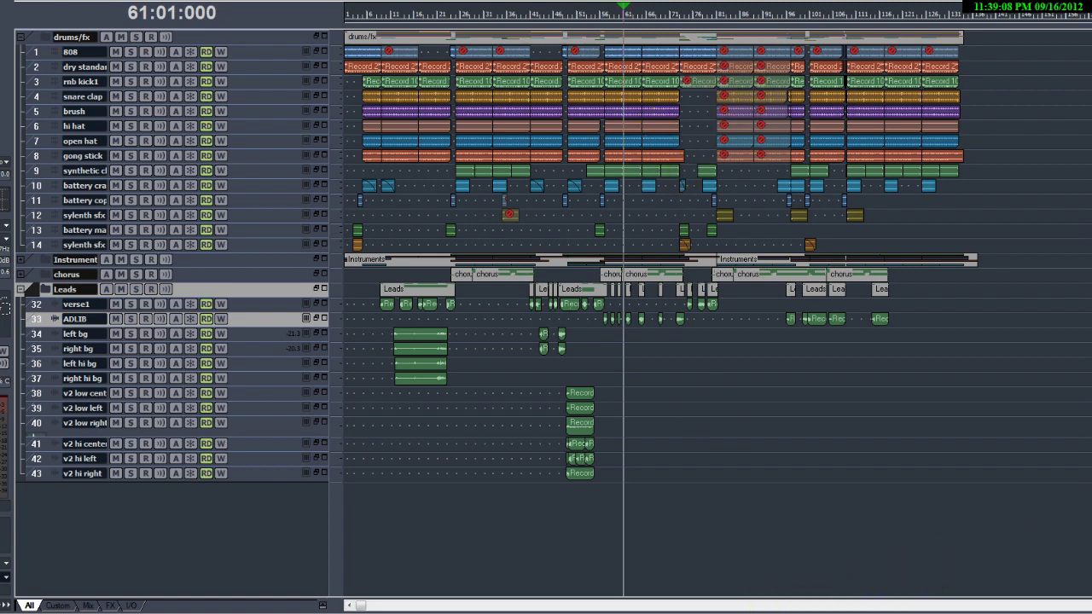
pyautogui.hotkey('ctrl', 'Up')
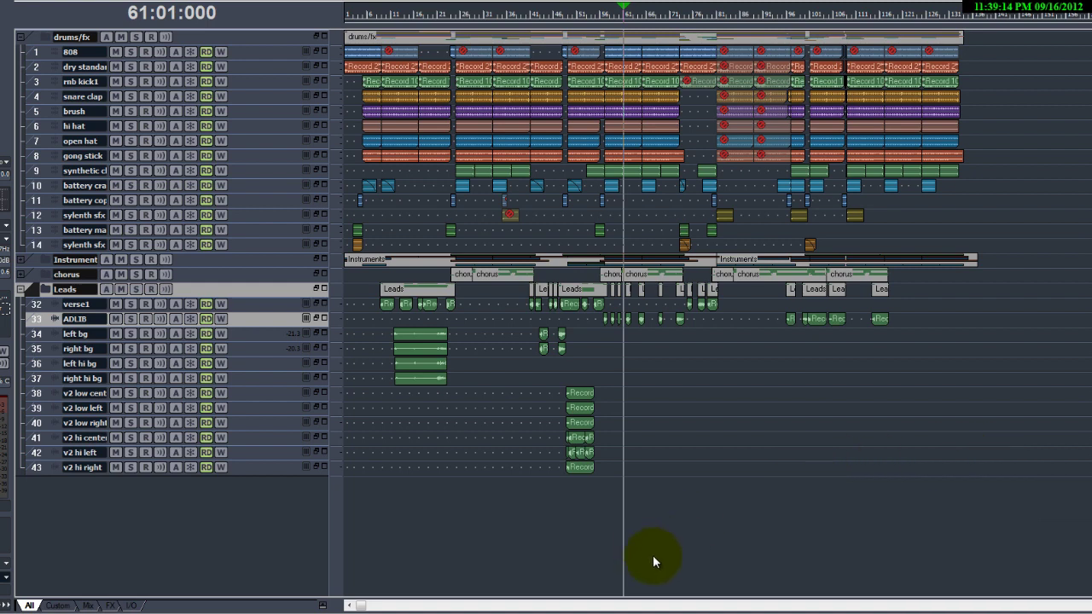
# Step: Select all clips across the session's tracks and clear the selection again
pyautogui.hotkey('ctrl', 'a')
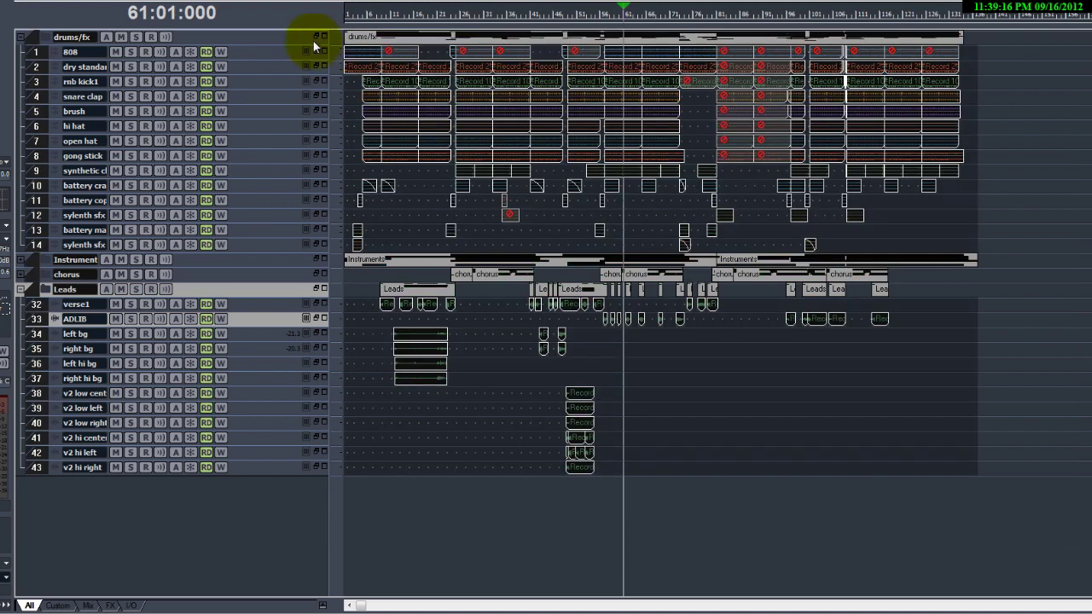
pyautogui.moveTo(964, 522); pyautogui.dragTo(128, 34)
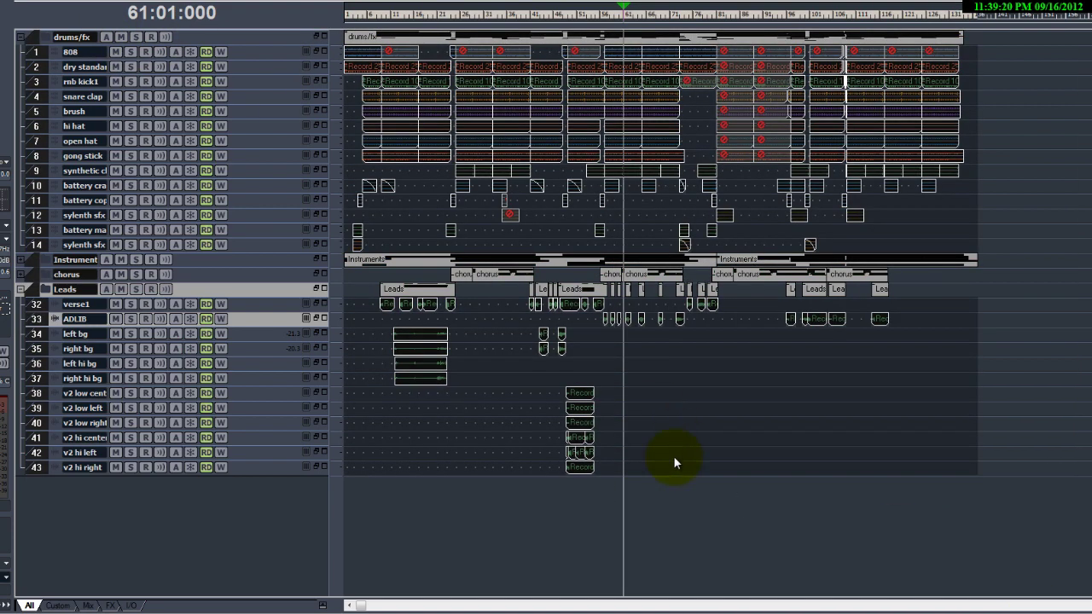
pyautogui.click(746, 494)
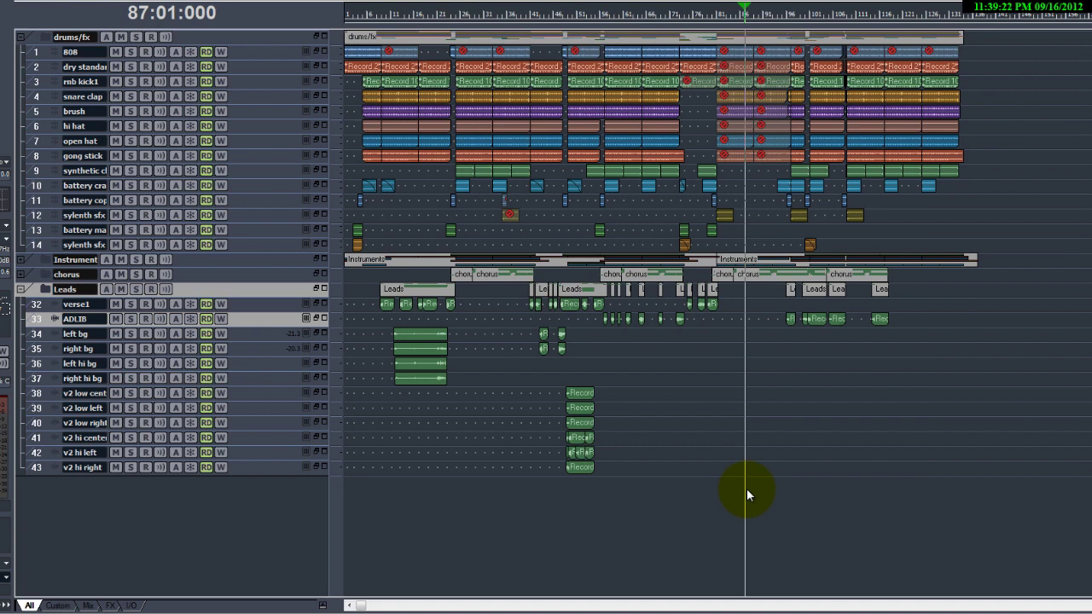
pyautogui.hotkey('ctrl', 'a')
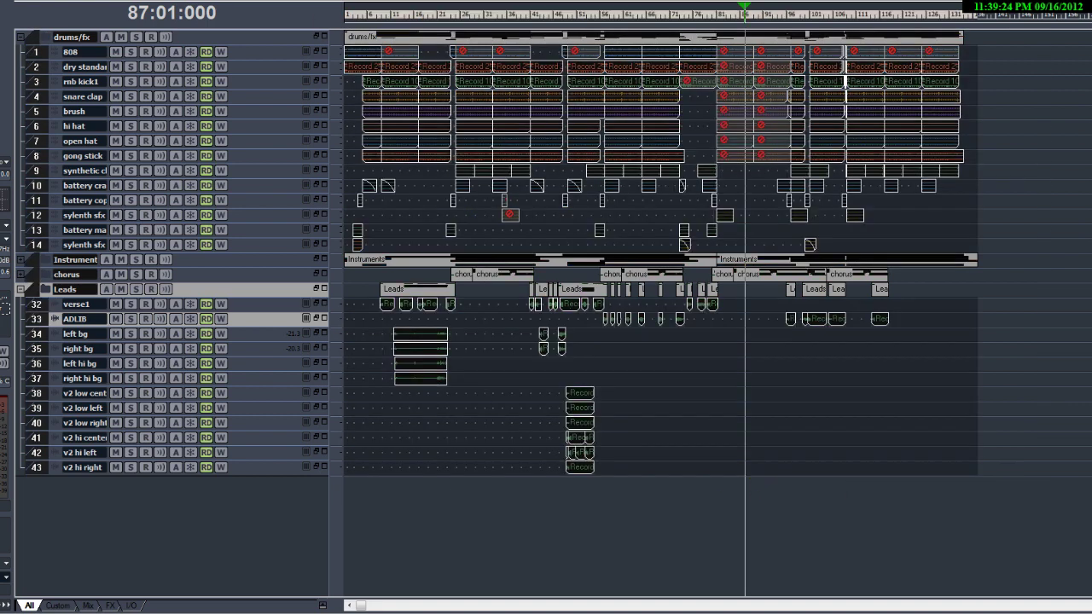
pyautogui.click(630, 536)
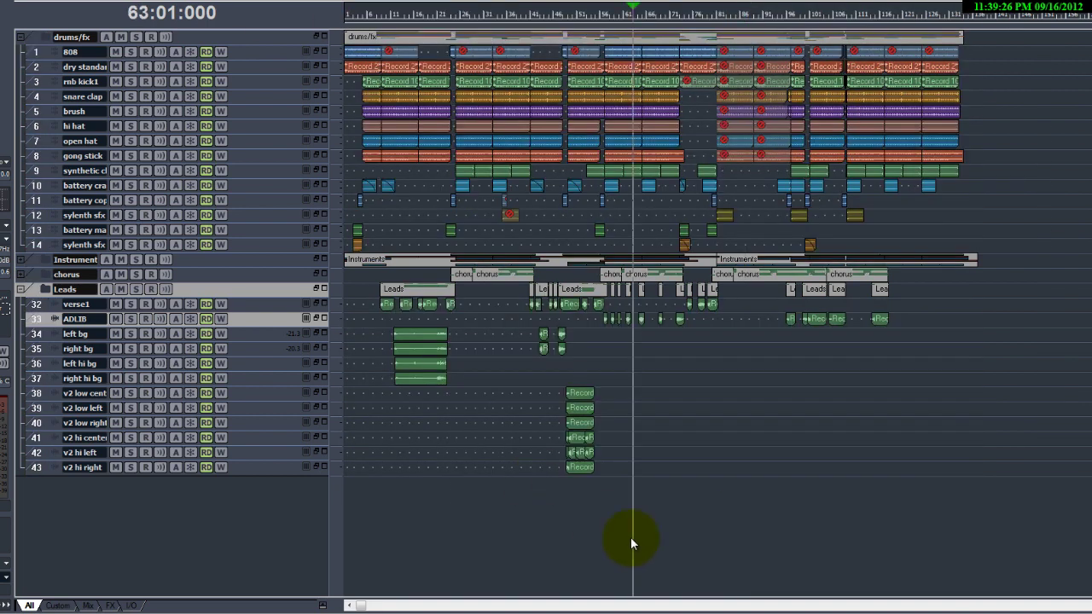